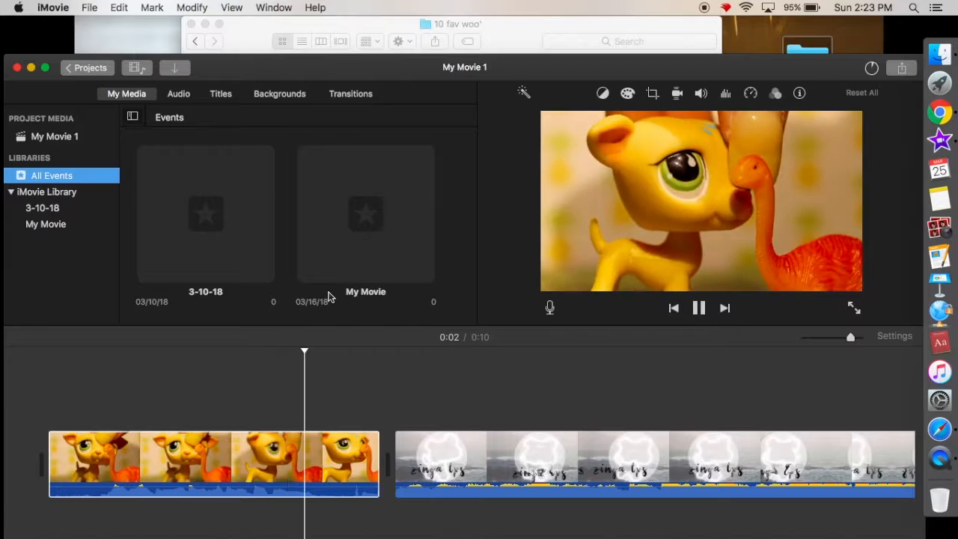
Step: Play back the project, then add MVI_4633.MOV from the 10 fav woo' folder after the intro clip in the timeline
scroll(329, 356, "right", 1)
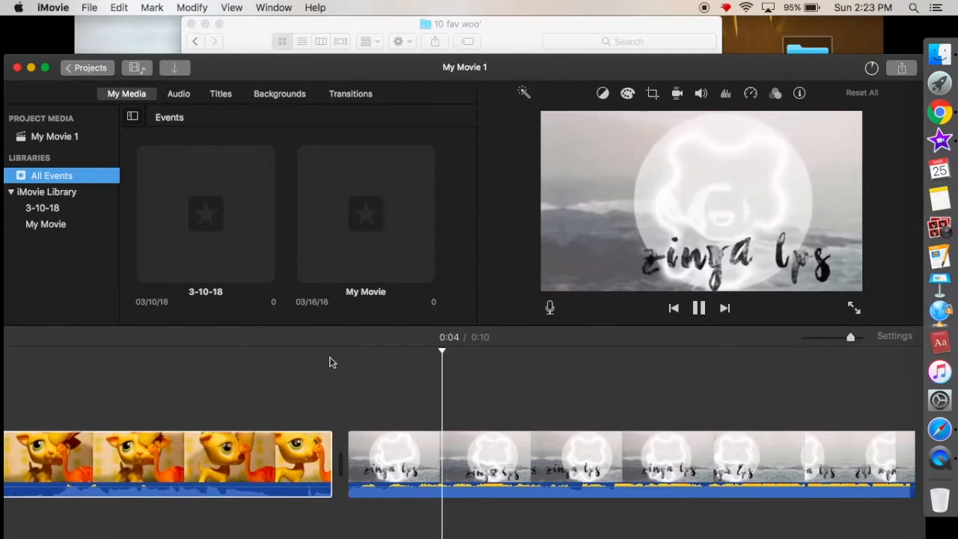
key("space")
scroll(329, 356, "right", 4)
left_click(743, 403)
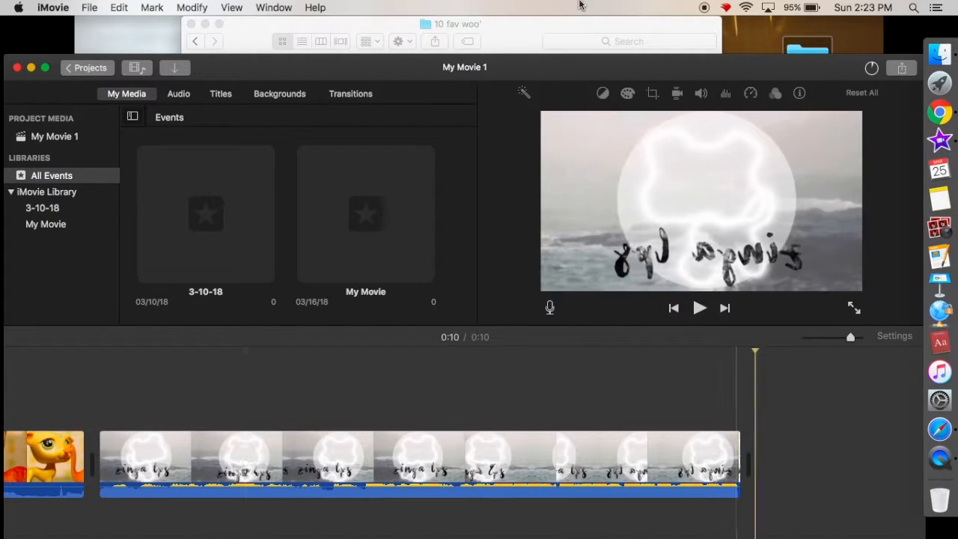
left_click(509, 27)
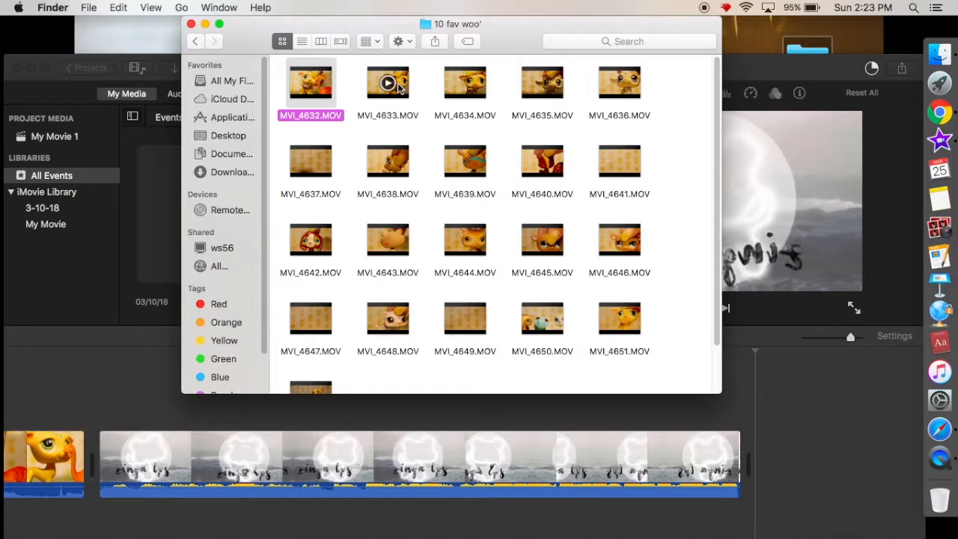
left_click_drag(787, 401, 792, 428)
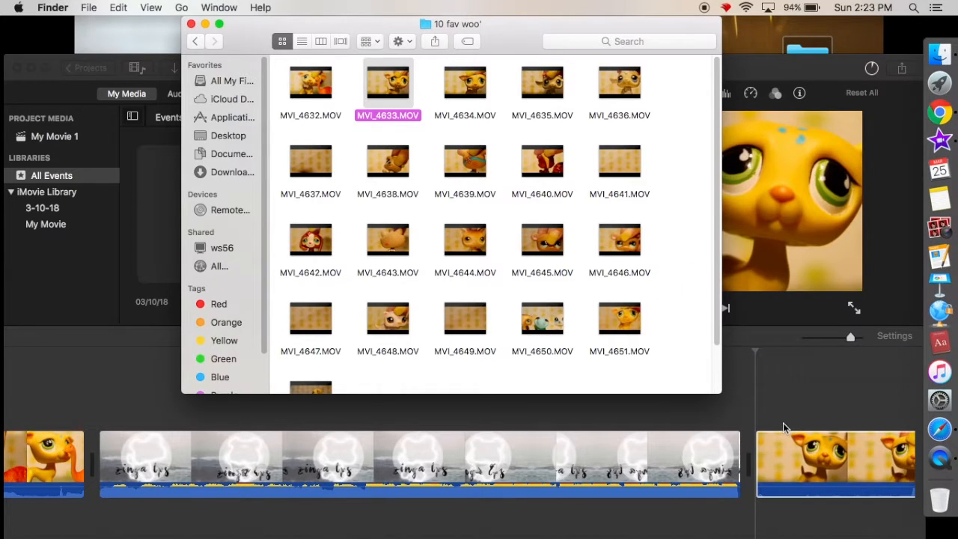
Step: Switch to iMovie, make its window full screen and play back the newly added yellow toy clip
left_click(804, 72)
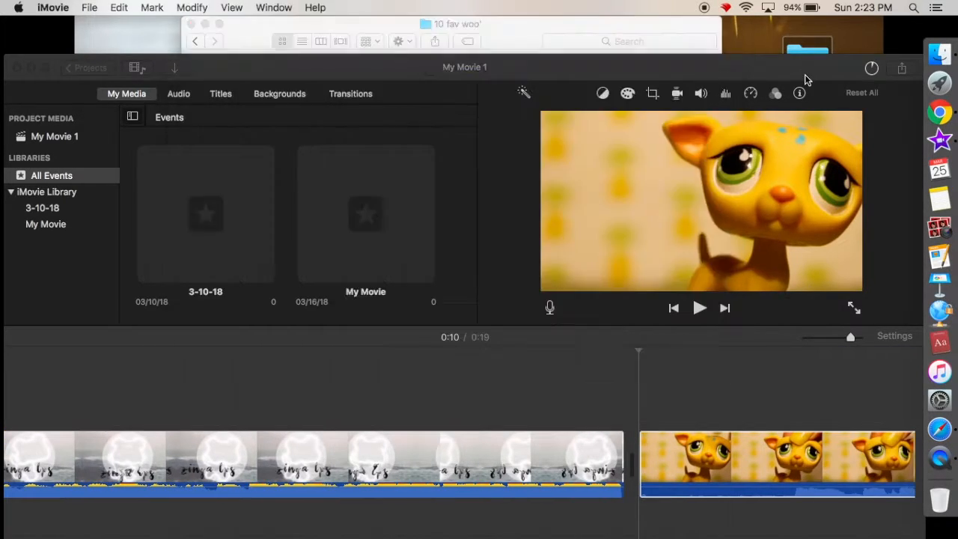
left_click(45, 69)
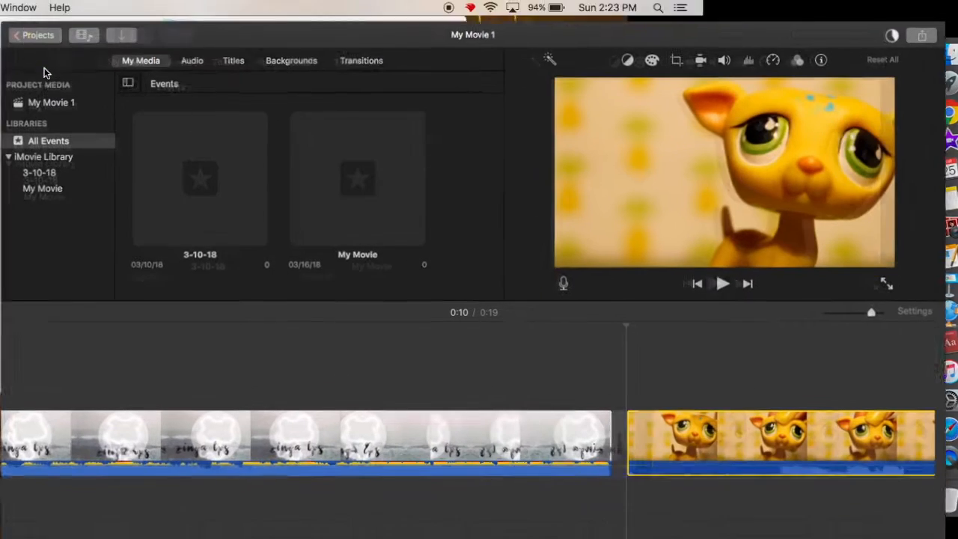
scroll(611, 425, "right", 4)
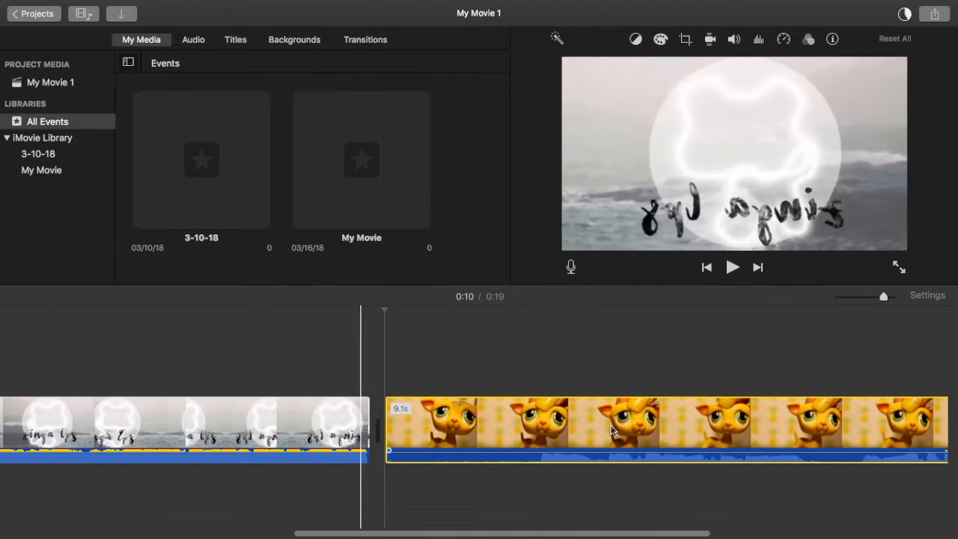
left_click(416, 387)
key("space")
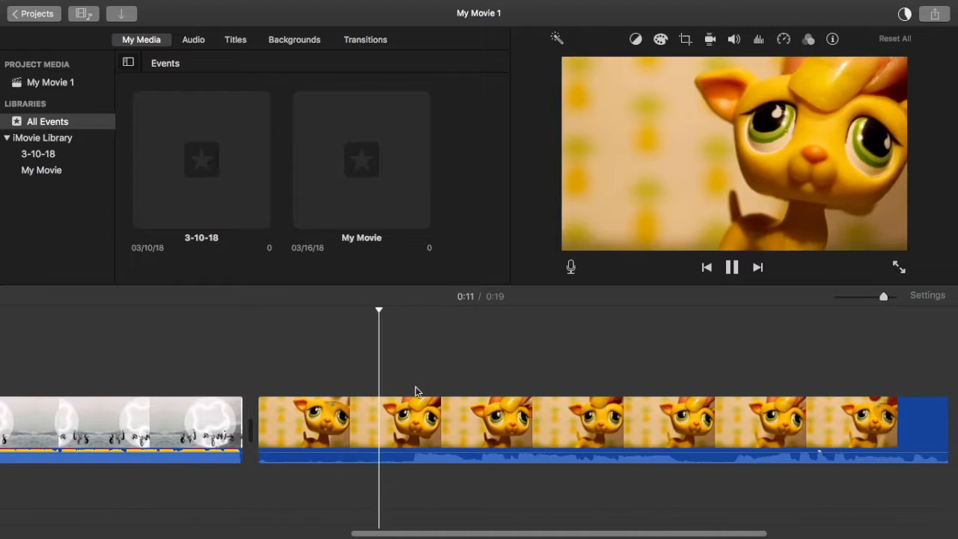
left_click(688, 349)
scroll(689, 350, "right", 3)
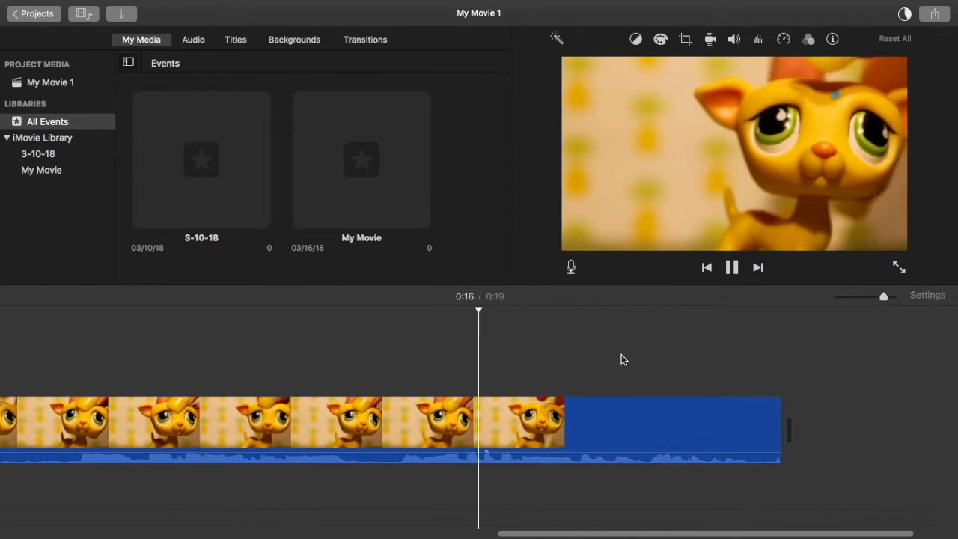
Step: Add MVI_4634.MOV from the 10 fav woo' folder at the end of the timeline
left_click(622, 360)
scroll(622, 359, "right", 2)
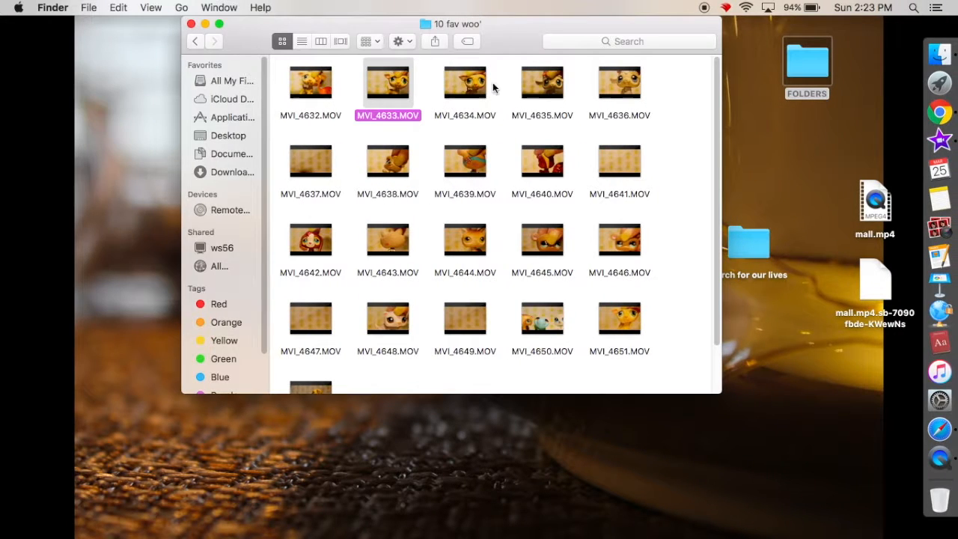
left_click_drag(388, 82, 755, 388)
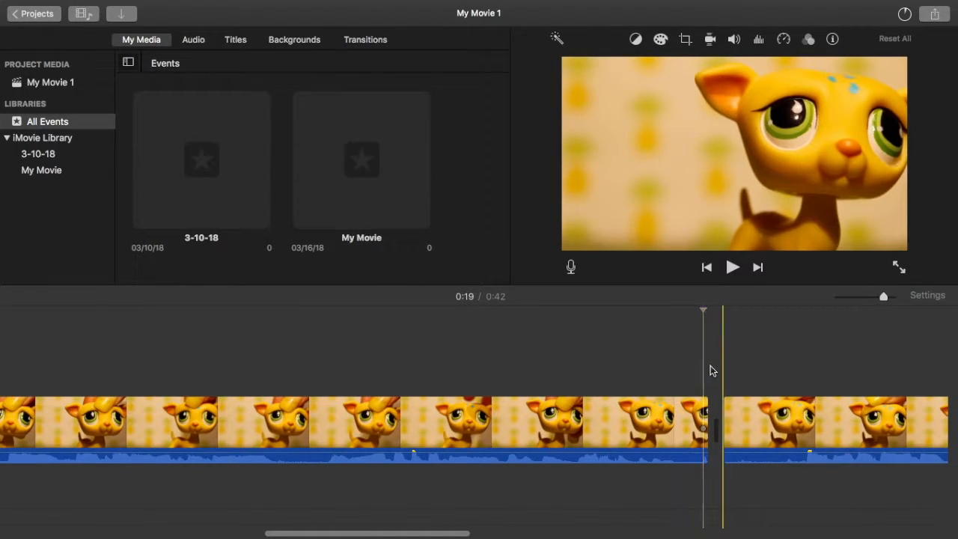
Step: Insert the color-bars Screen Shot image from the SS folder between the MVI_4633 and MVI_4634 clips
key("ctrl+Left")
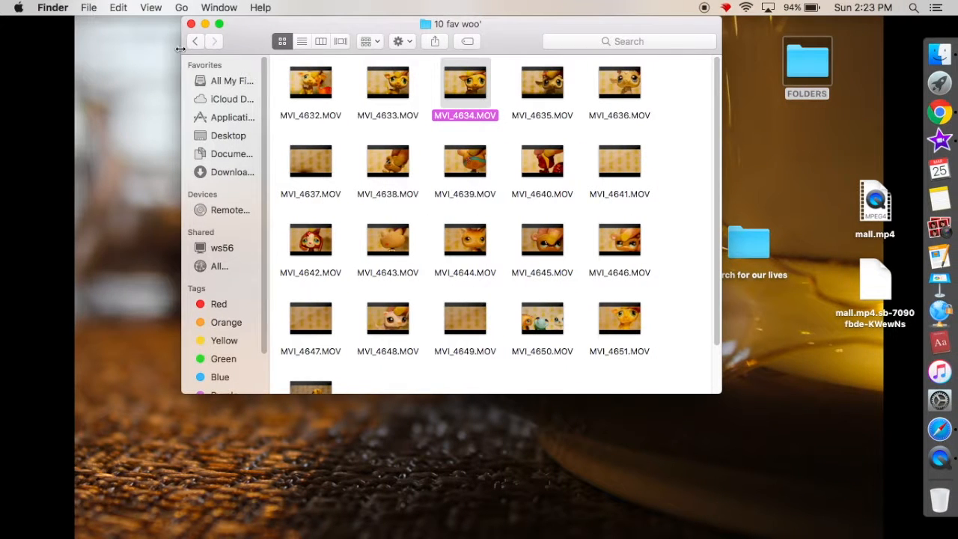
left_click(195, 42)
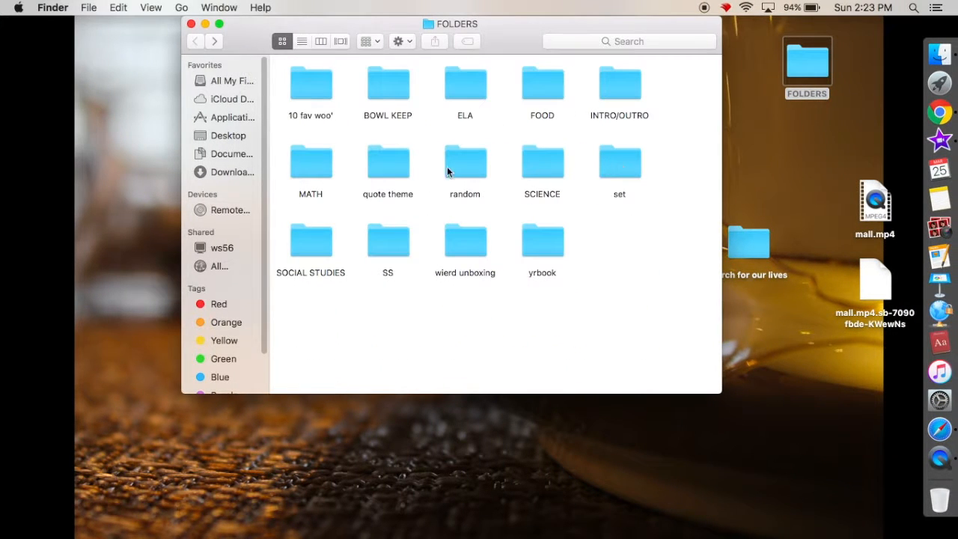
double_click(388, 243)
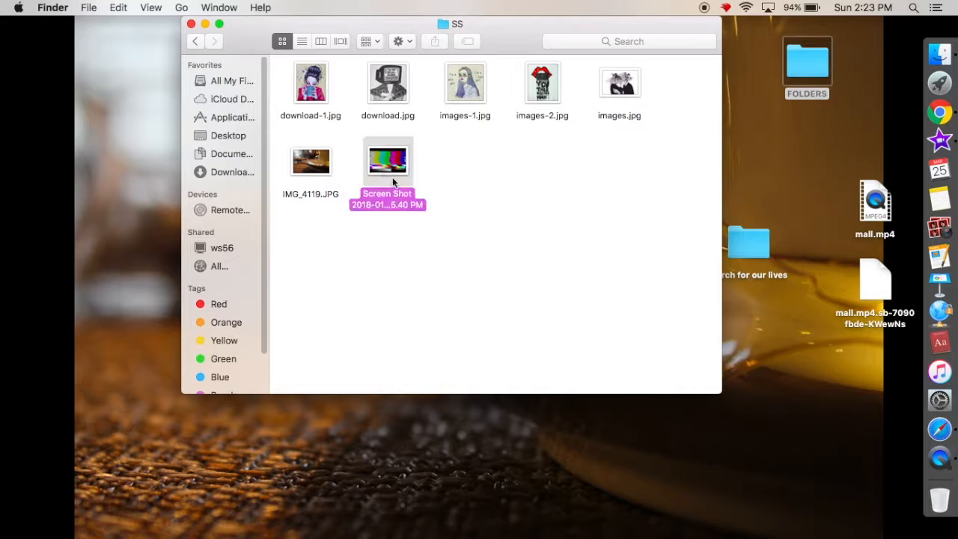
key("ctrl+Right")
left_click_drag(393, 181, 722, 434)
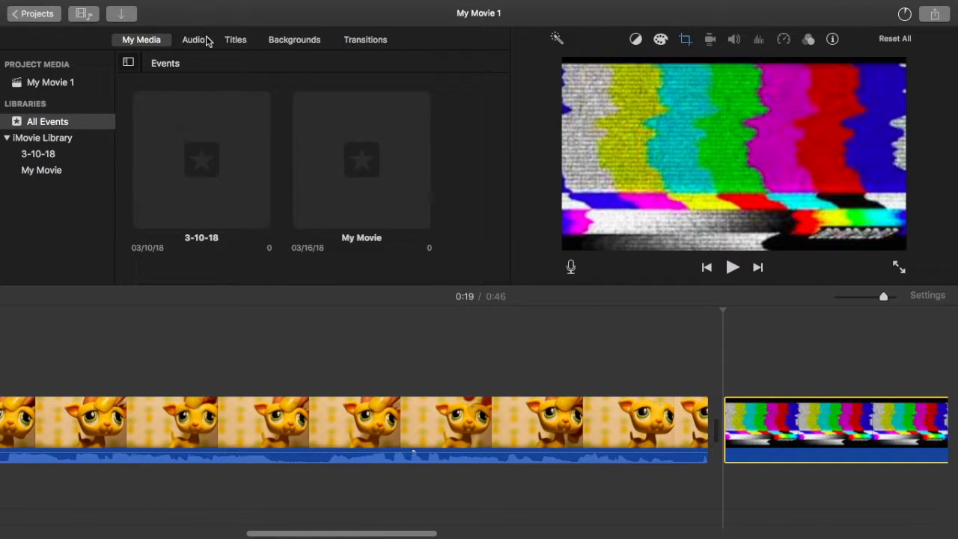
Step: Look through the iTunes audio list for a suitable sound for the color-bars image
left_click(193, 41)
left_click(47, 100)
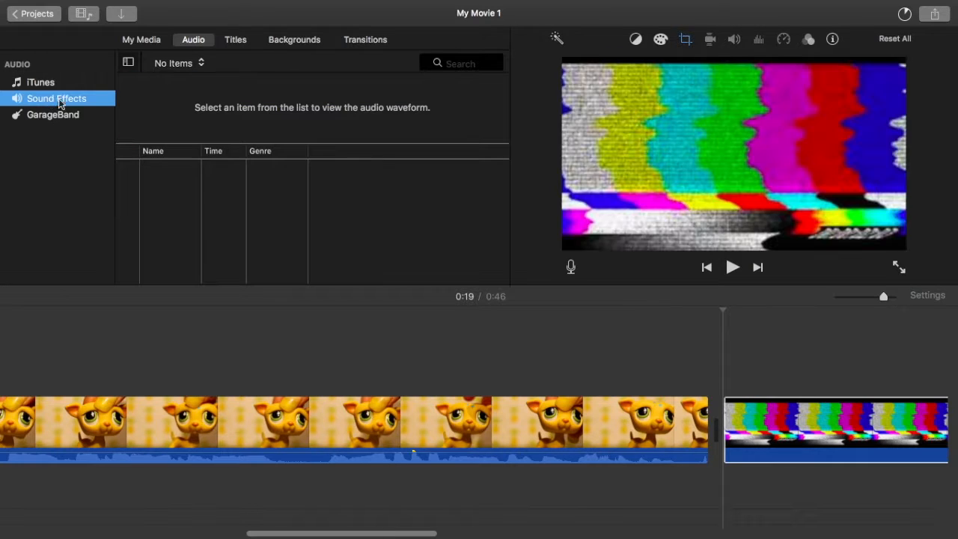
left_click(77, 86)
scroll(250, 197, "down", 1)
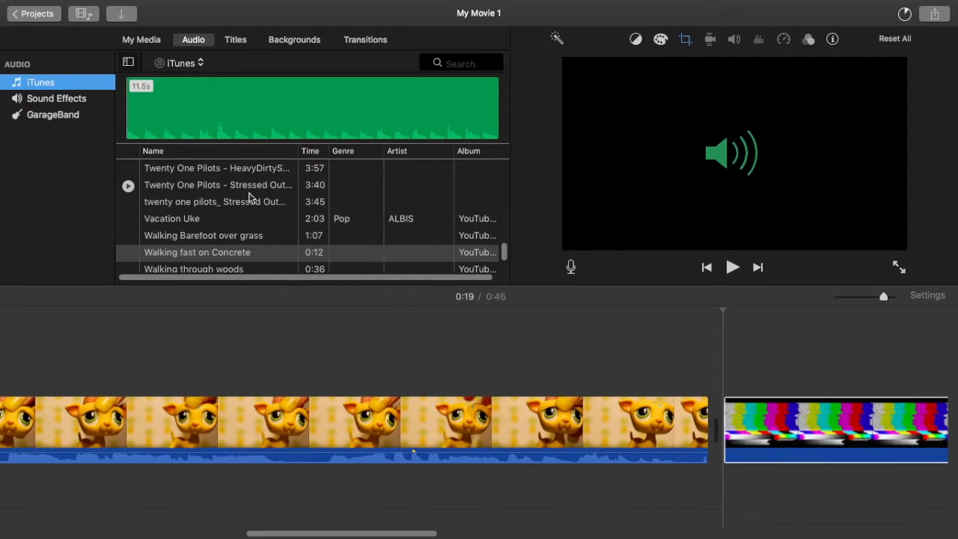
scroll(249, 197, "up", 15)
scroll(249, 197, "down", 1)
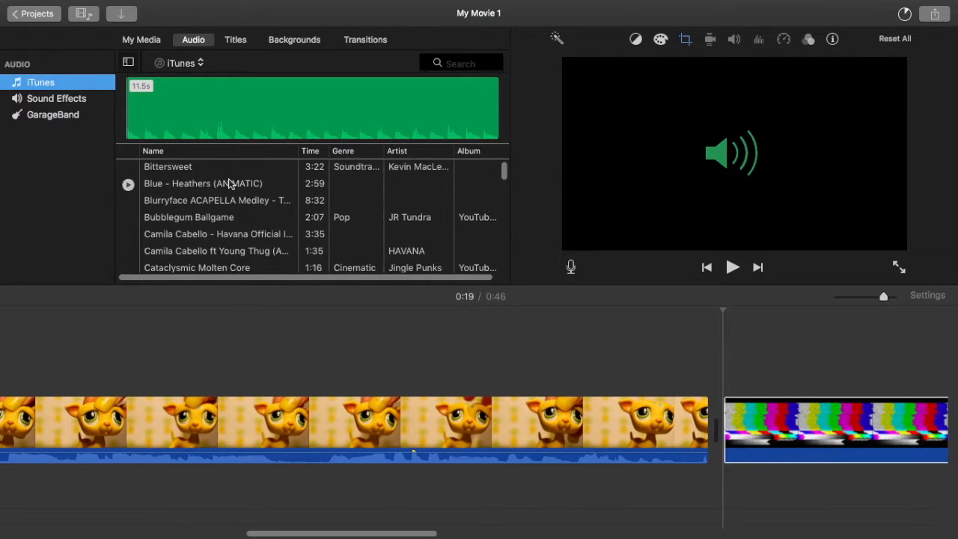
scroll(169, 224, "down", 8)
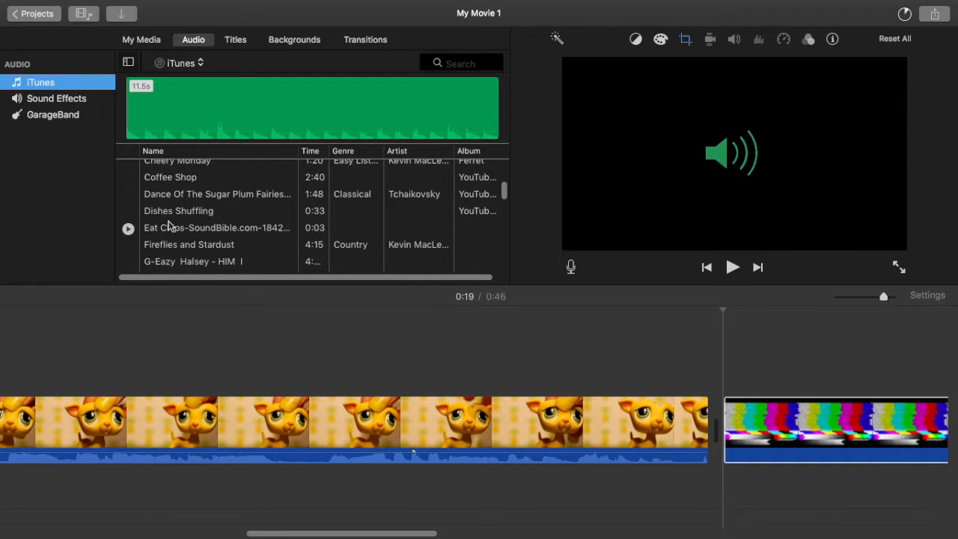
scroll(169, 224, "down", 8)
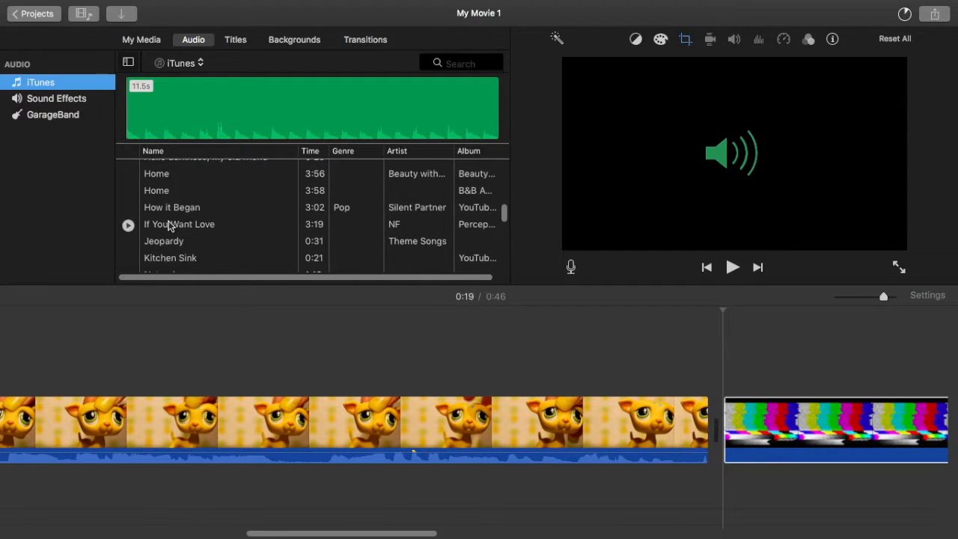
scroll(148, 227, "down", 10)
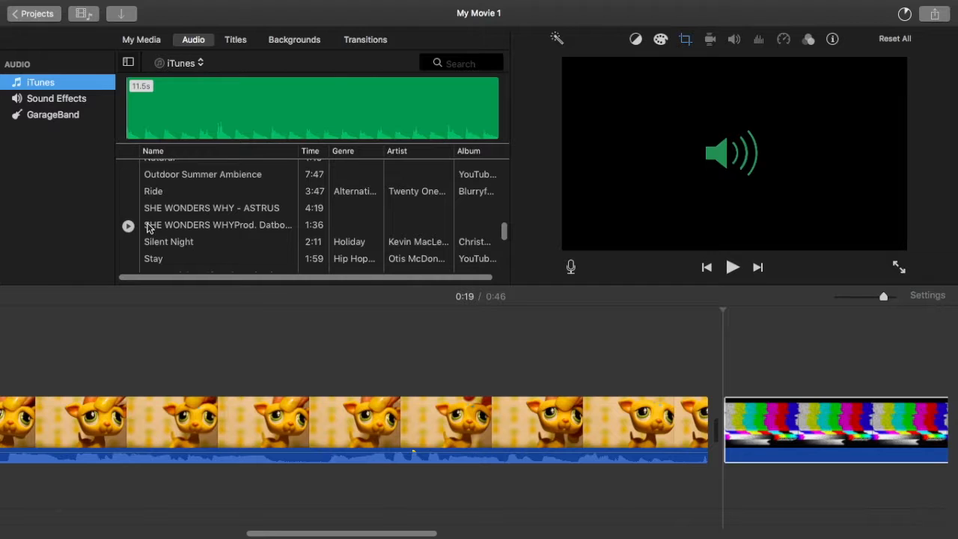
scroll(147, 228, "down", 3)
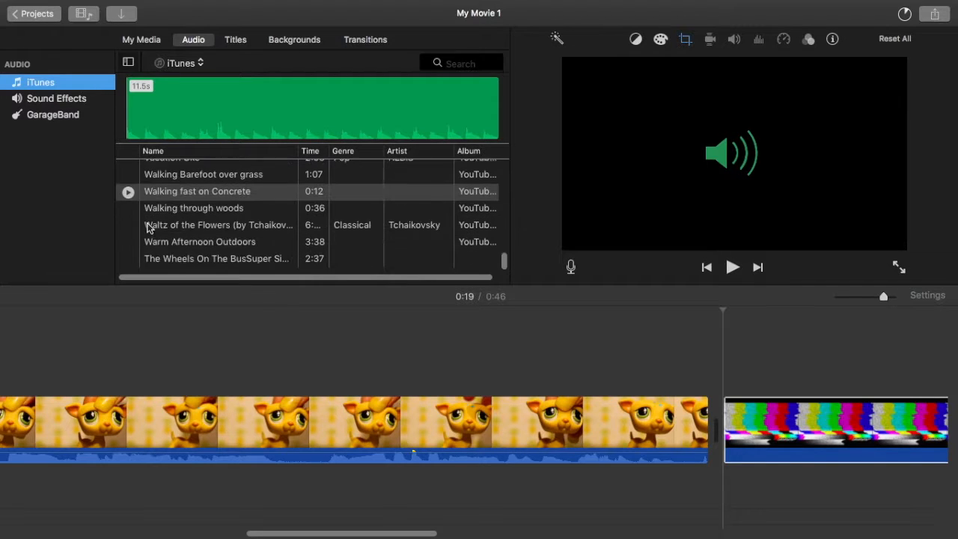
Step: Audition sound effects such as Alarm, Bell-like thing, Billiards 2, Cave and Wind, Crowd Children and Delay Beat
left_click(75, 97)
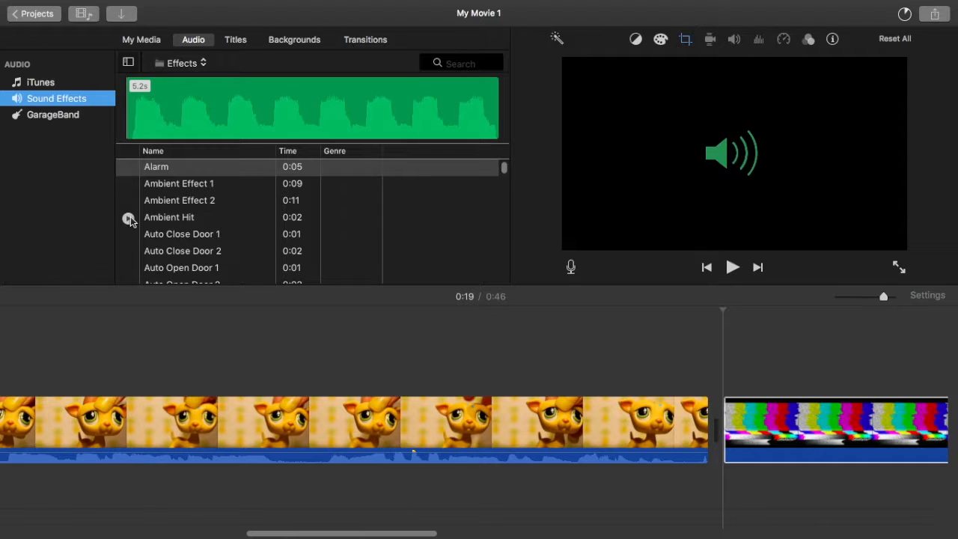
left_click(128, 172)
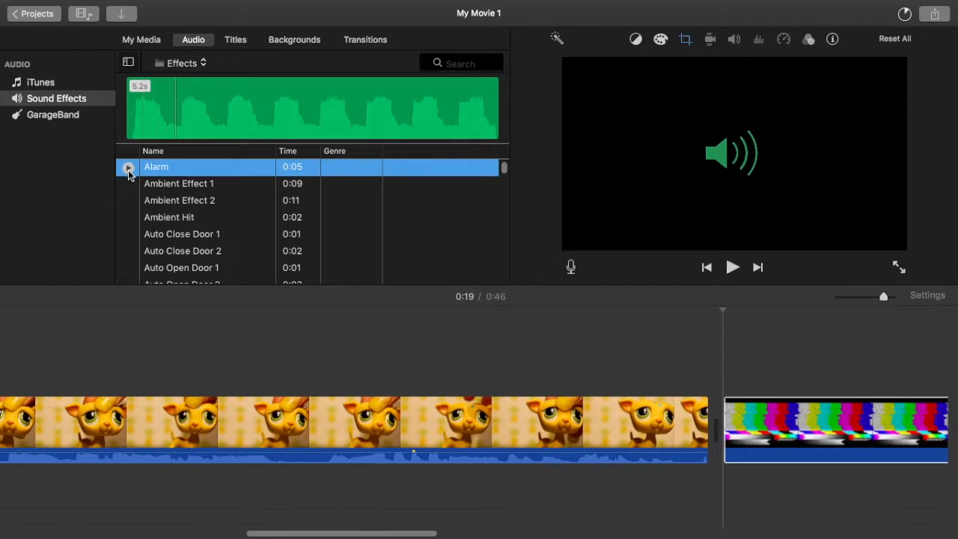
scroll(127, 180, "down", 8)
left_click(126, 203)
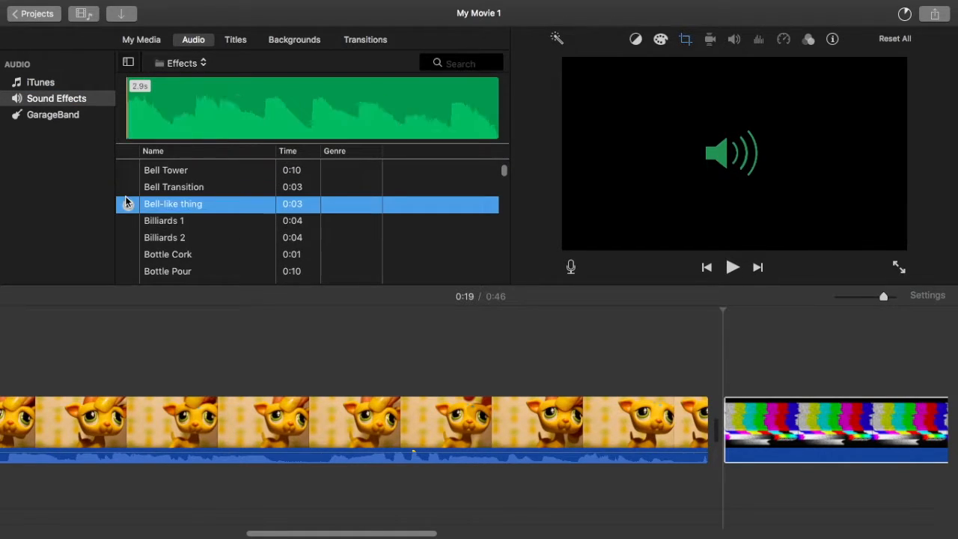
left_click(128, 233)
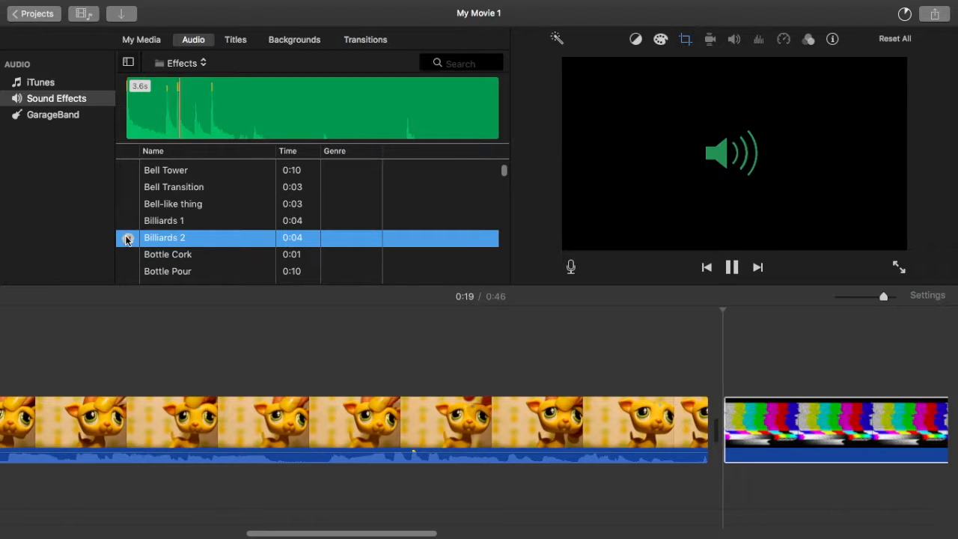
scroll(127, 224, "down", 5)
left_click(127, 236)
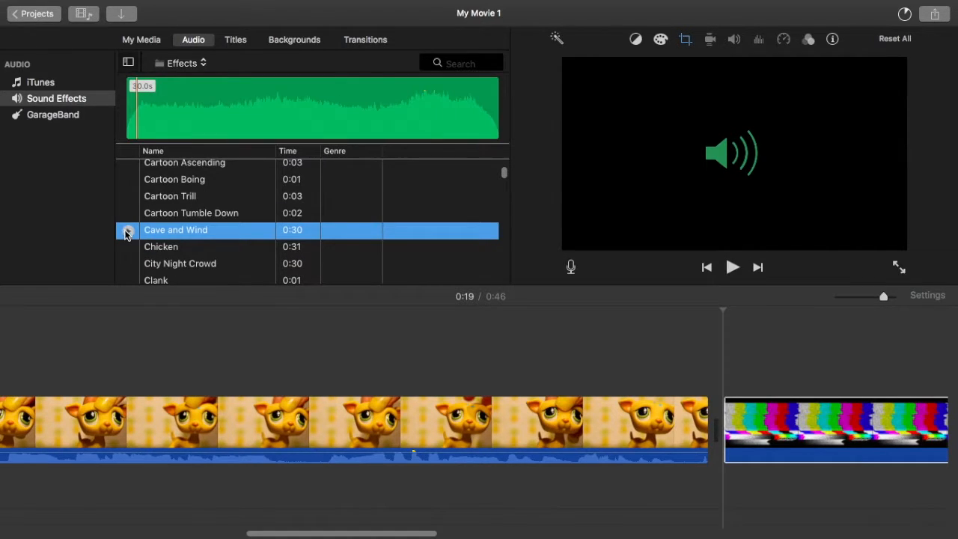
scroll(125, 235, "down", 3)
left_click(127, 228)
scroll(126, 229, "down", 4)
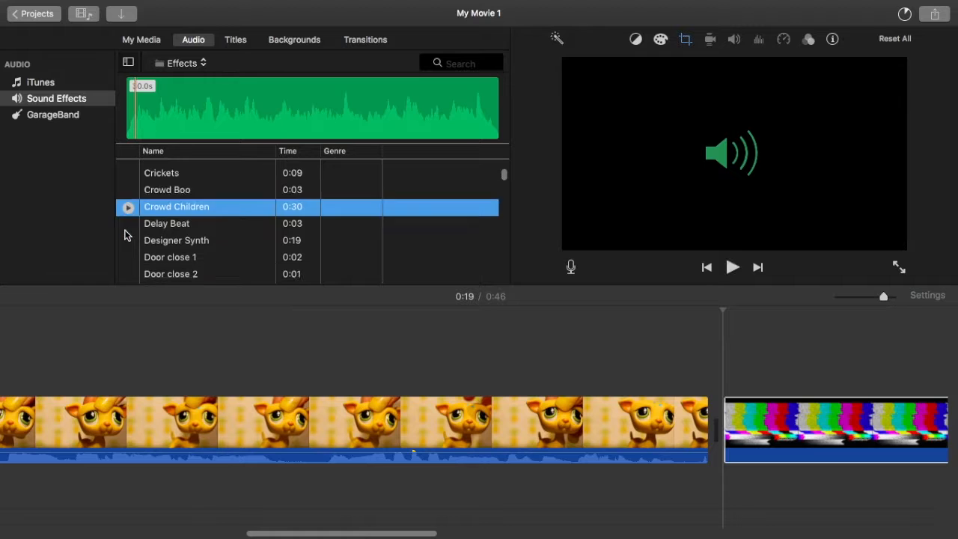
left_click(131, 180)
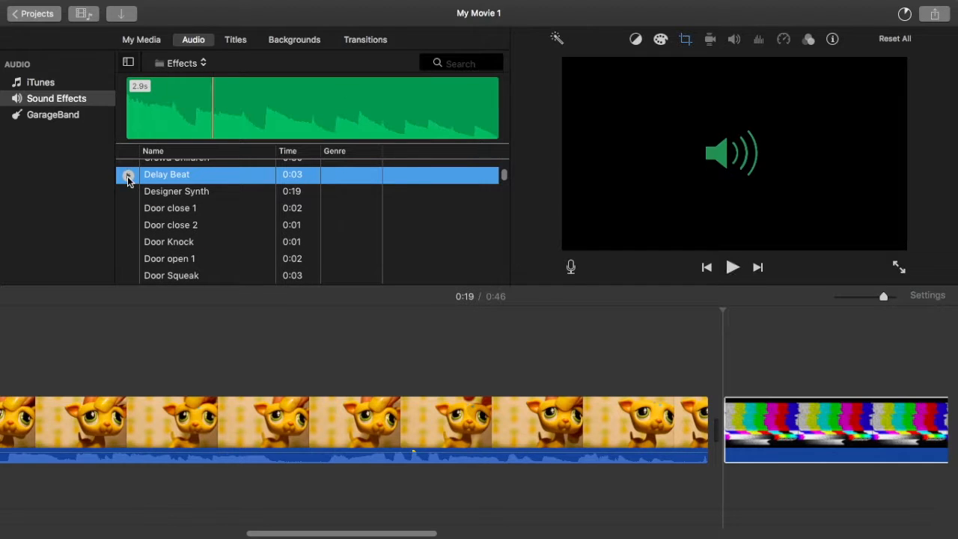
scroll(128, 236, "down", 8)
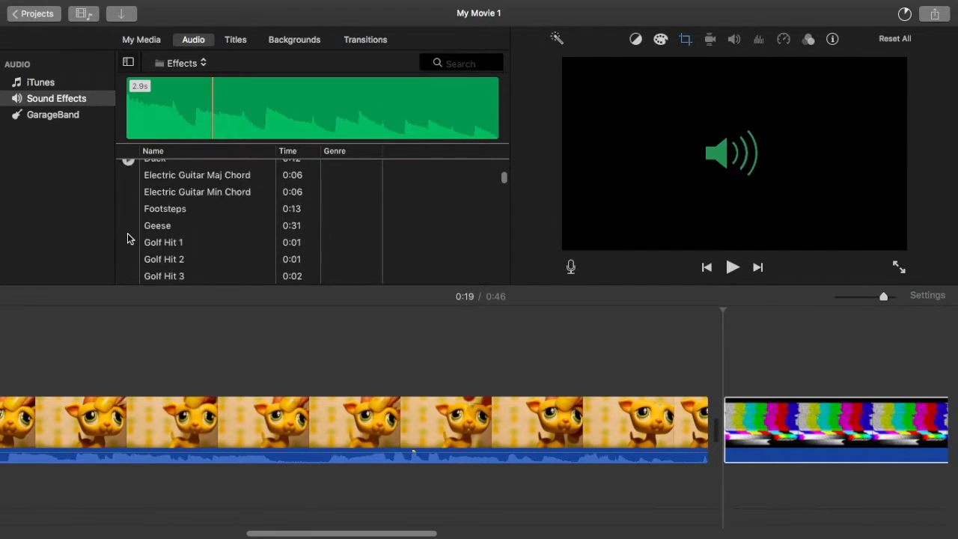
scroll(128, 239, "down", 15)
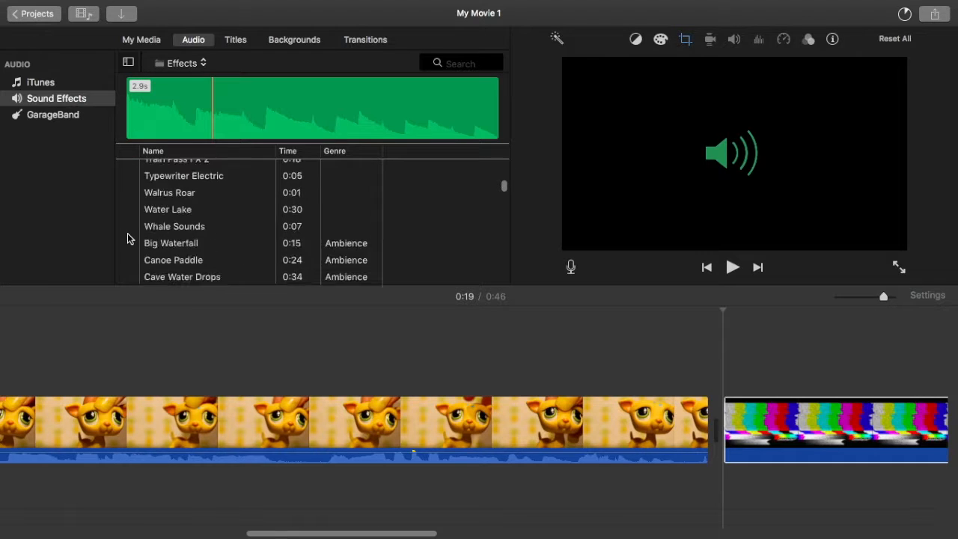
Step: Search the sound effects for "rewi" and audition the Tape Rewinding effects
left_click(193, 69)
left_click(180, 63)
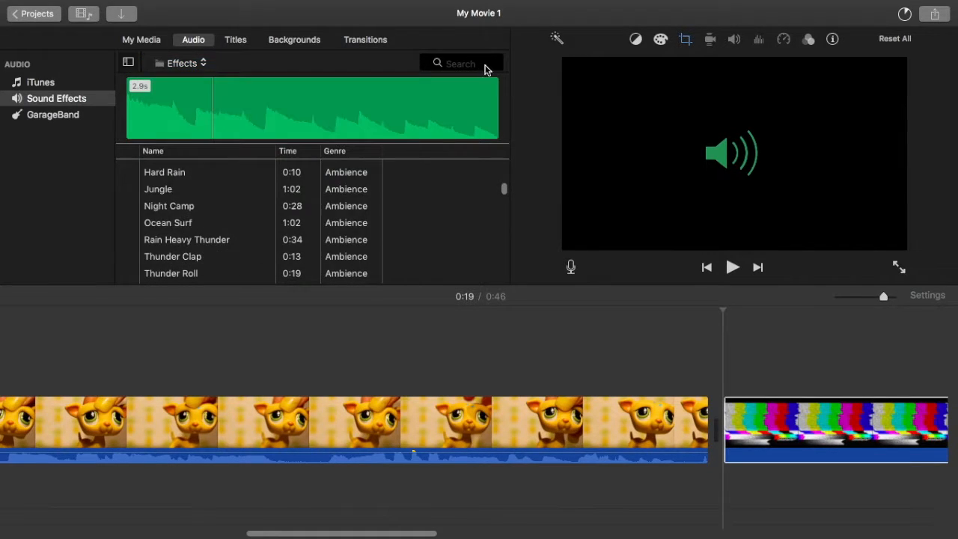
left_click(485, 66)
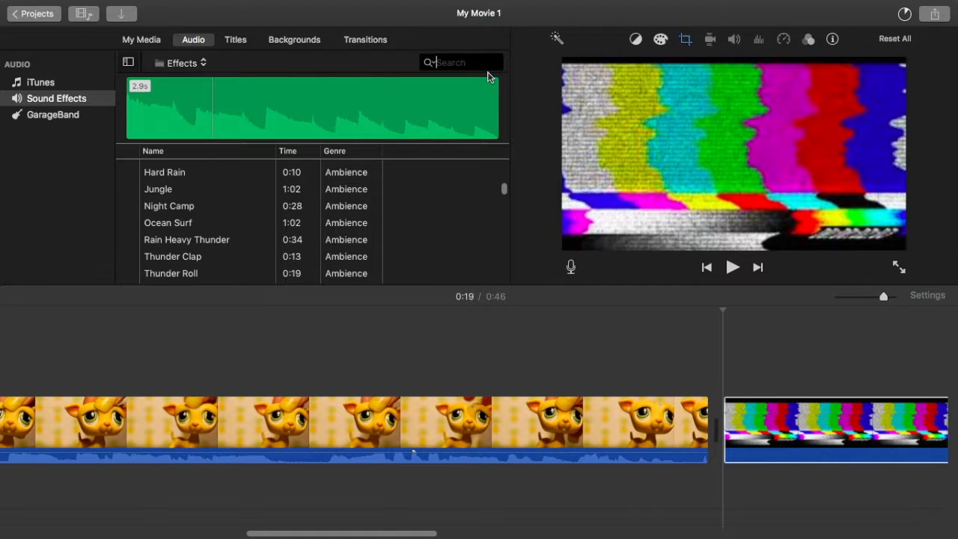
type("rewi")
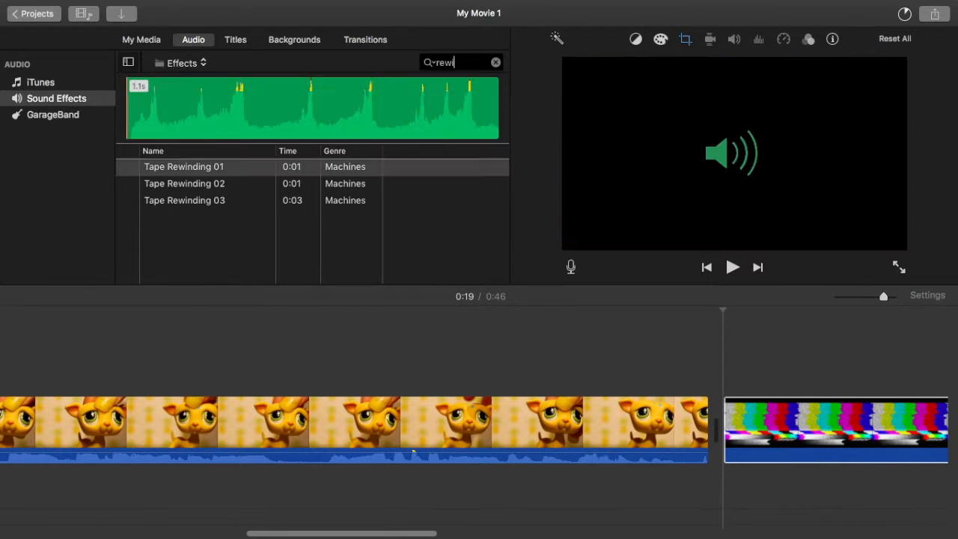
left_click(127, 171)
left_click(129, 201)
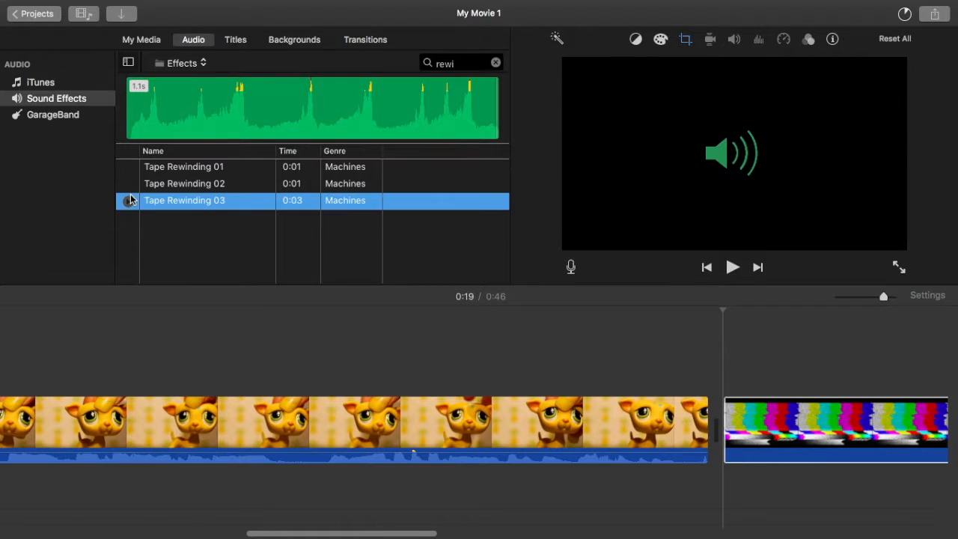
left_click(129, 185)
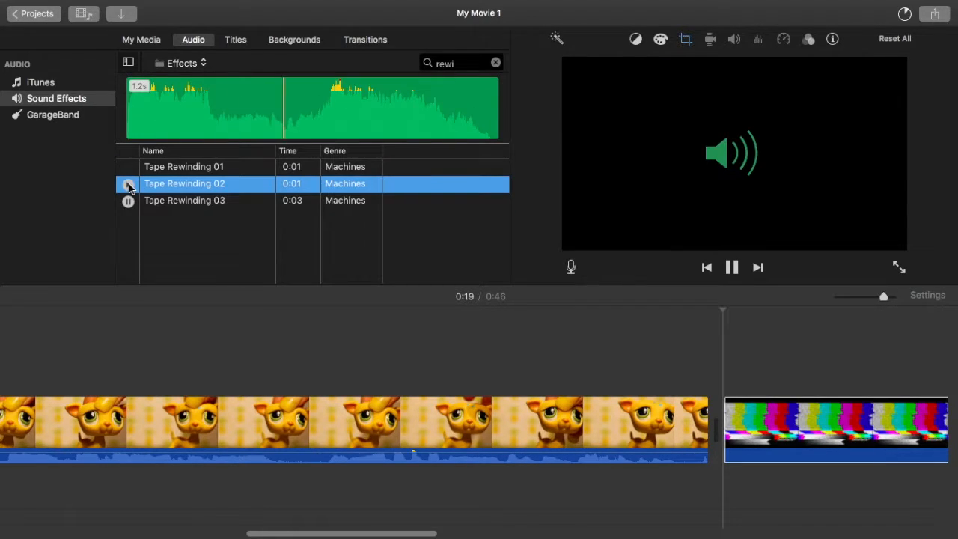
Step: Place the Tape Rewinding 03 effect under the color-bars image and trim the image and the sound to the same length
left_click(128, 202)
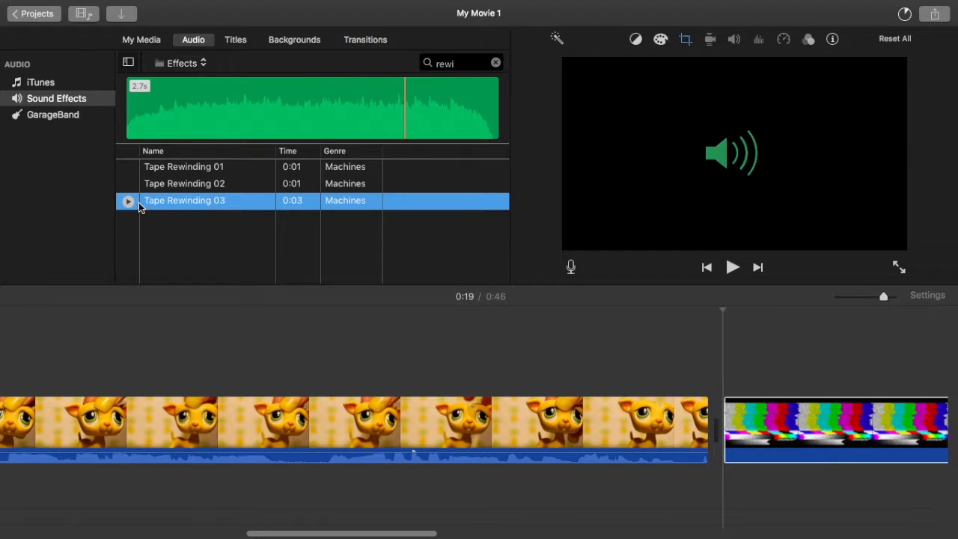
left_click_drag(417, 332, 725, 475)
scroll(725, 475, "right", 3)
left_click_drag(820, 411, 708, 411)
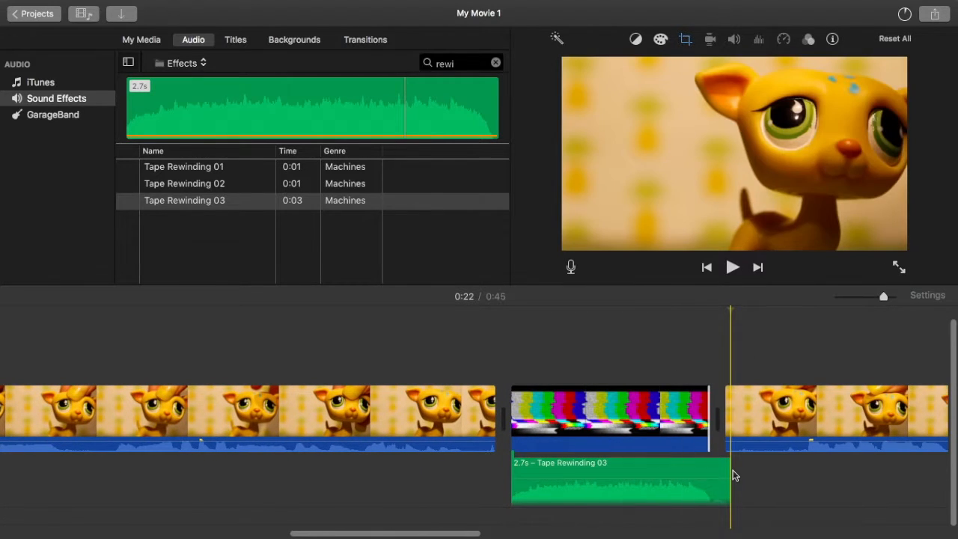
left_click_drag(731, 464, 709, 464)
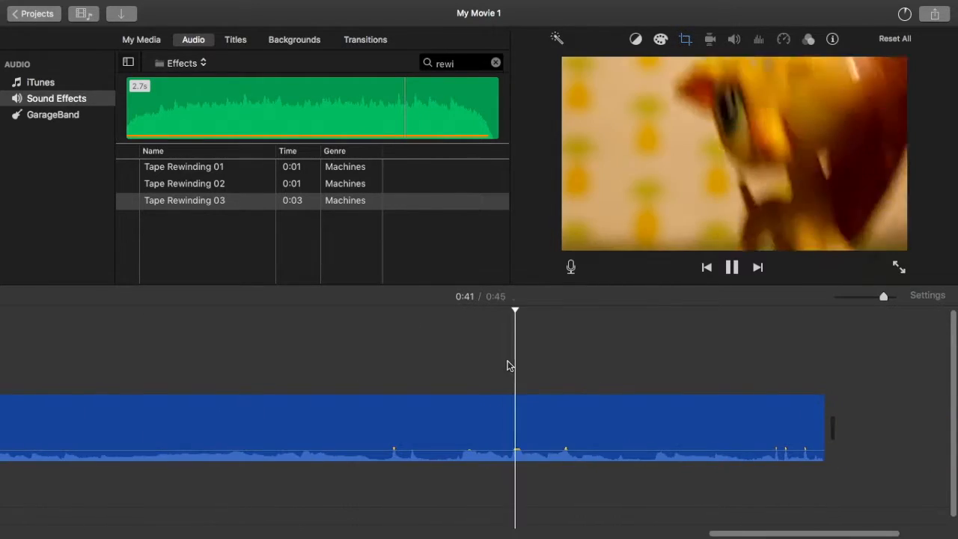
Step: Append MVI_4635 and MVI_4636 from Finder's 10 fav woo' folder to the end of the iMovie timeline
left_click(521, 353)
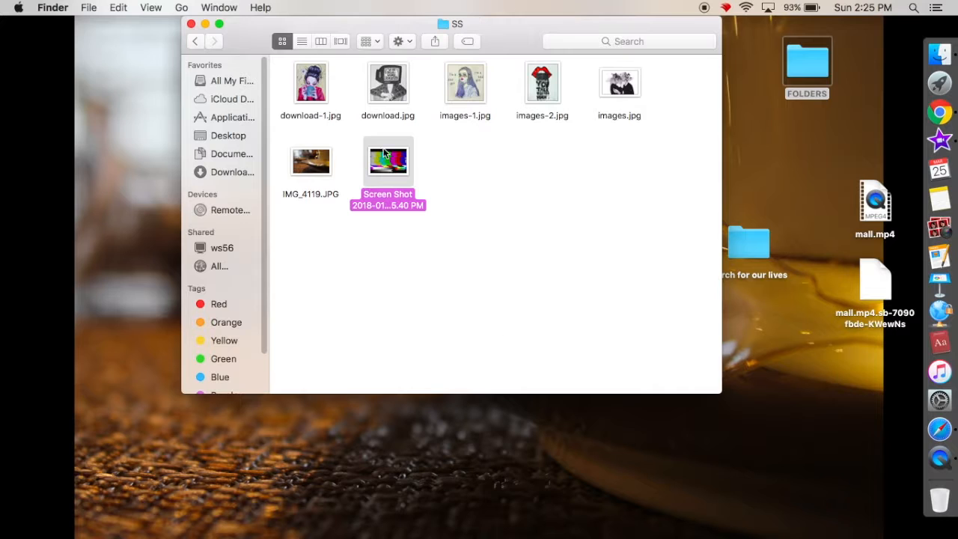
left_click(194, 45)
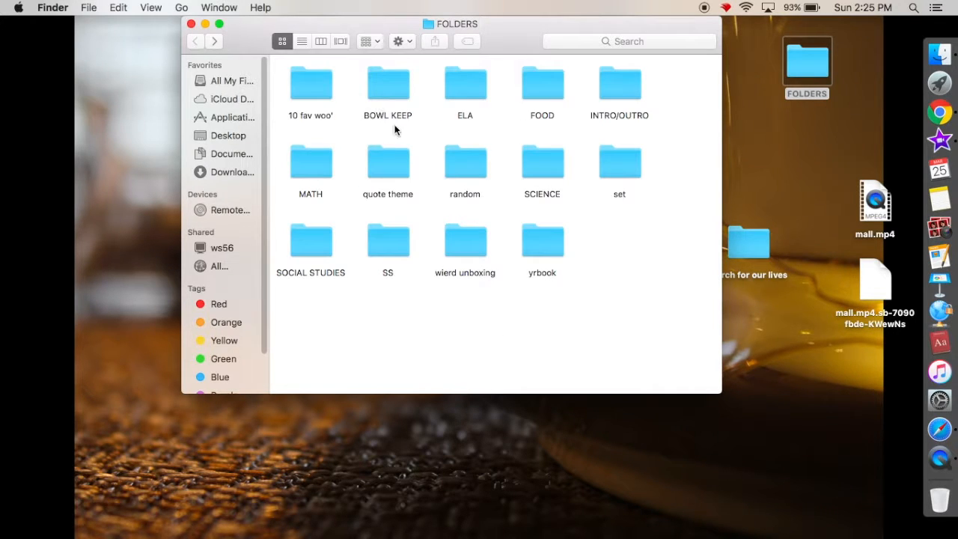
double_click(320, 84)
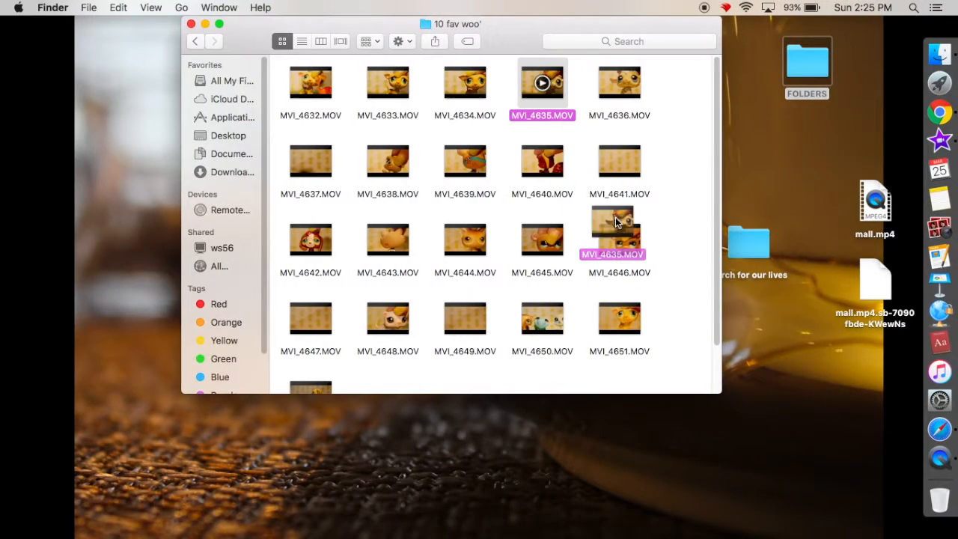
left_click_drag(616, 222, 695, 381)
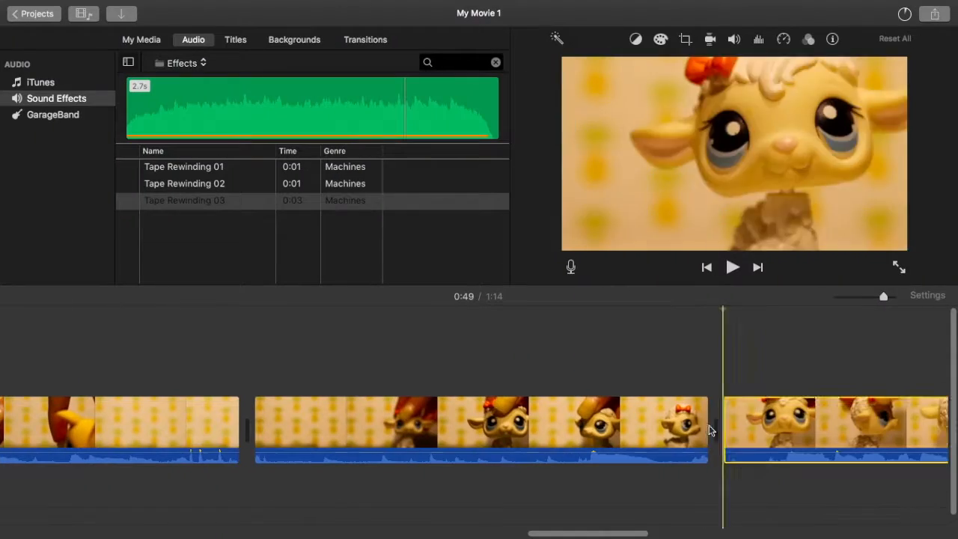
left_click_drag(708, 426, 650, 407)
key("space")
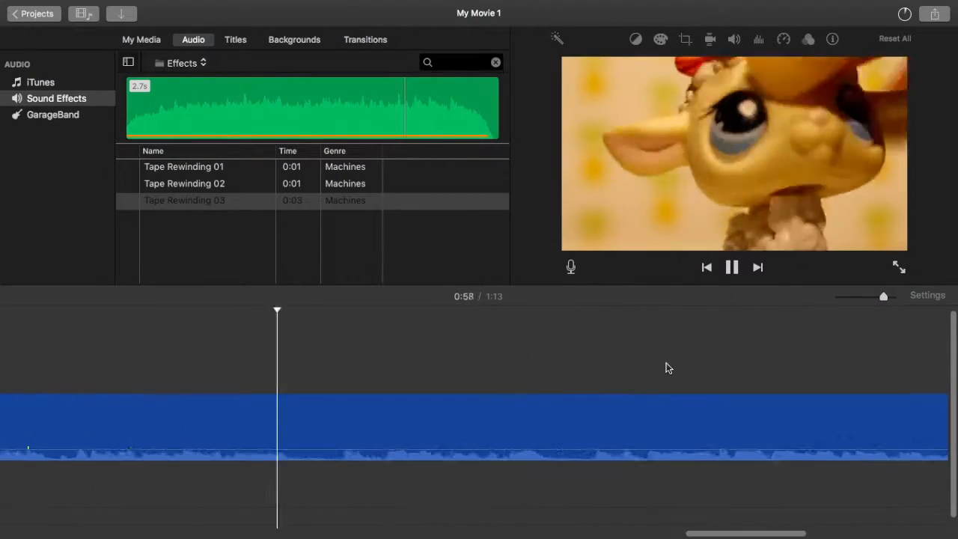
key("space")
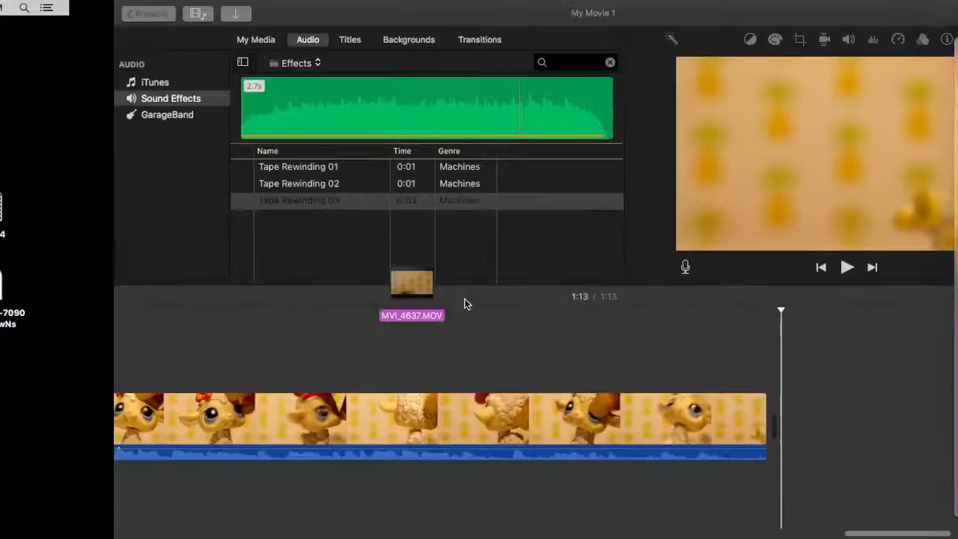
Step: Append the clips MVI_4637, MVI_4638 and MVI_4639 to the end of the timeline in order
left_click_drag(417, 332, 711, 419)
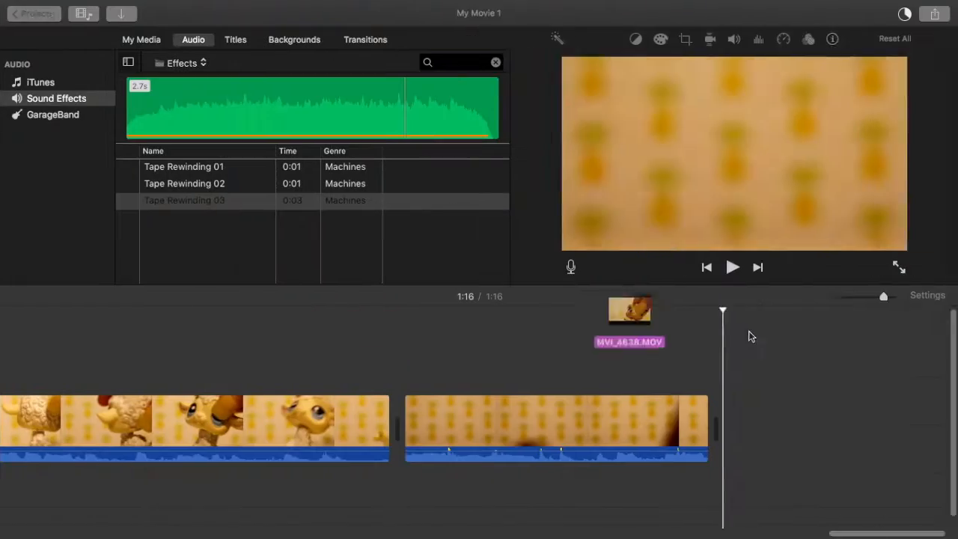
left_click_drag(850, 336, 850, 407)
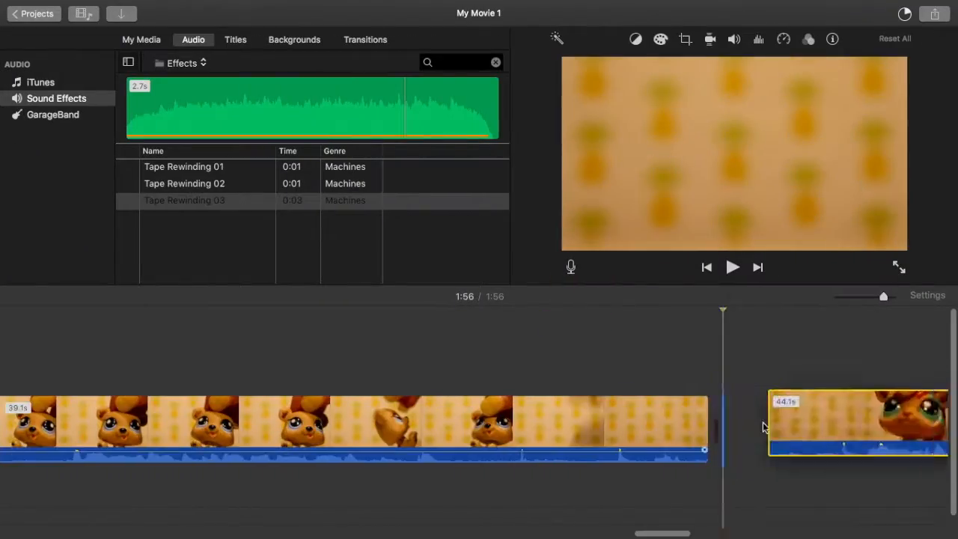
left_click_drag(763, 423, 741, 416)
key("space")
scroll(541, 331, "right", 10)
left_click(540, 328)
key("space")
scroll(540, 328, "right", 20)
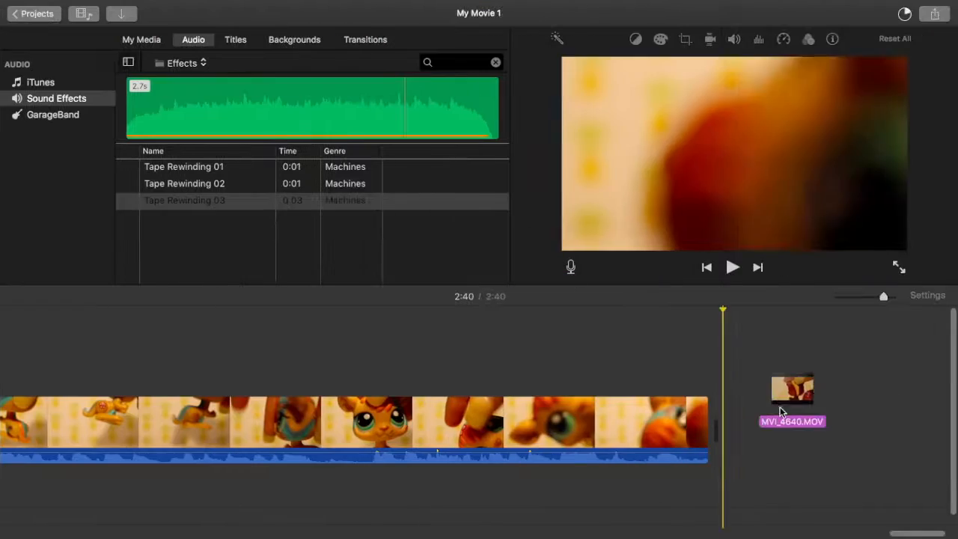
Step: Append the clips MVI_4640, MVI_4641 and MVI_4642 to the end of the timeline in order
left_click_drag(786, 396, 720, 380)
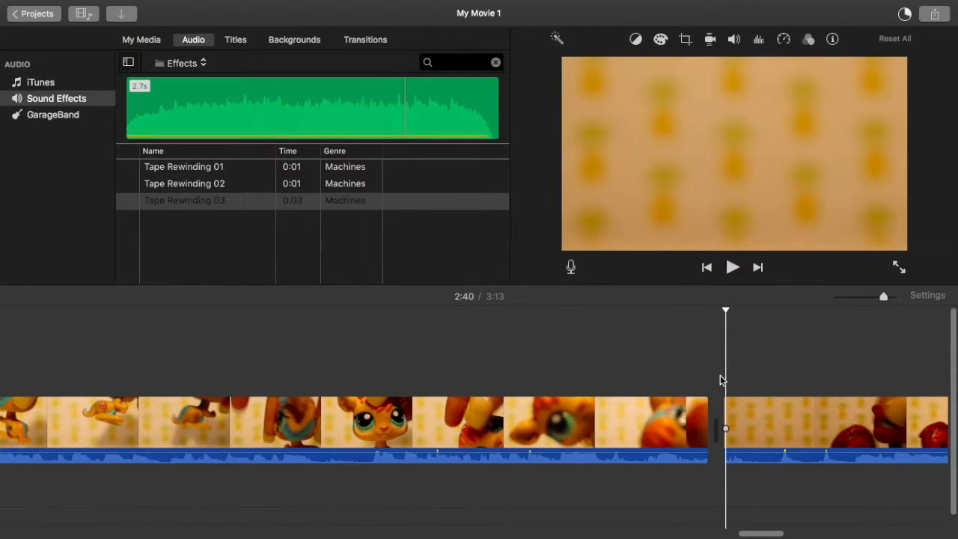
key("space")
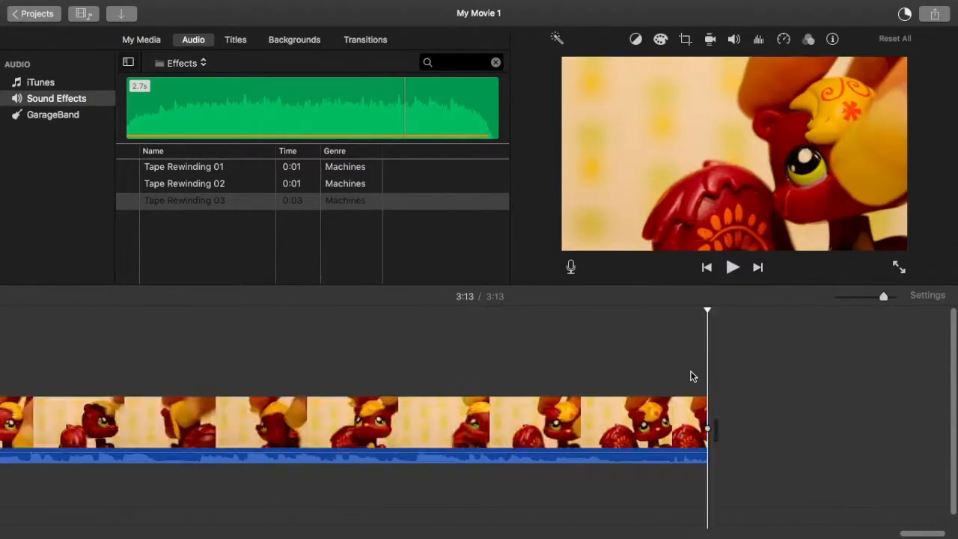
left_click_drag(545, 154, 692, 374)
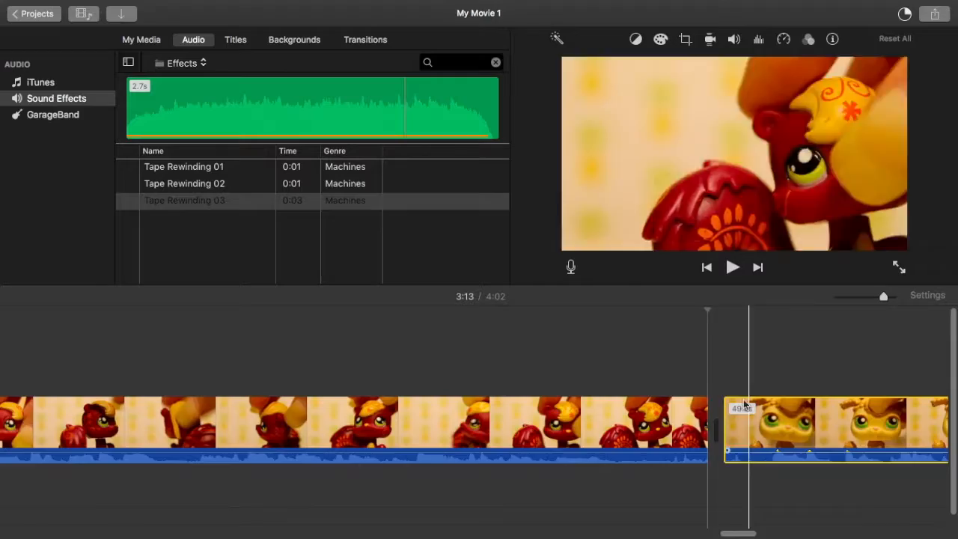
key("space")
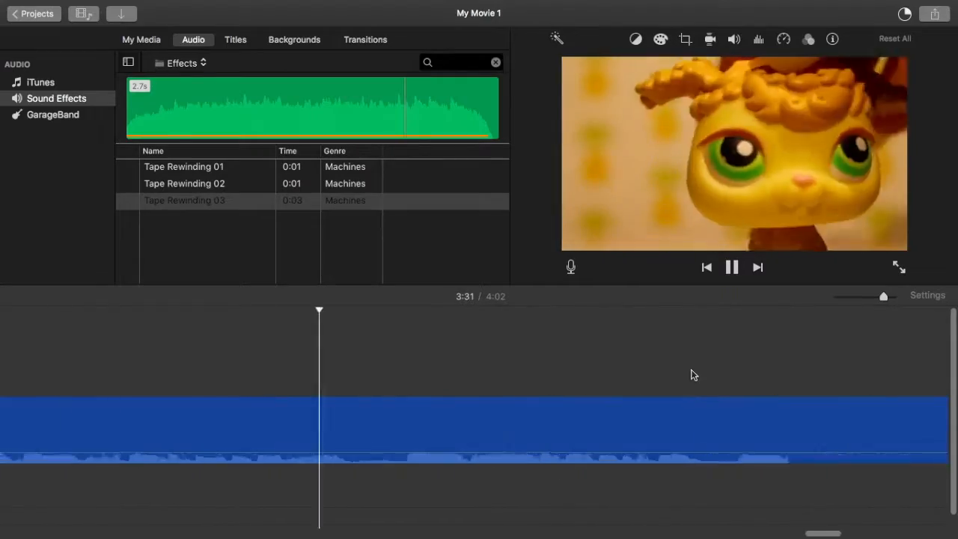
left_click_drag(318, 217, 741, 388)
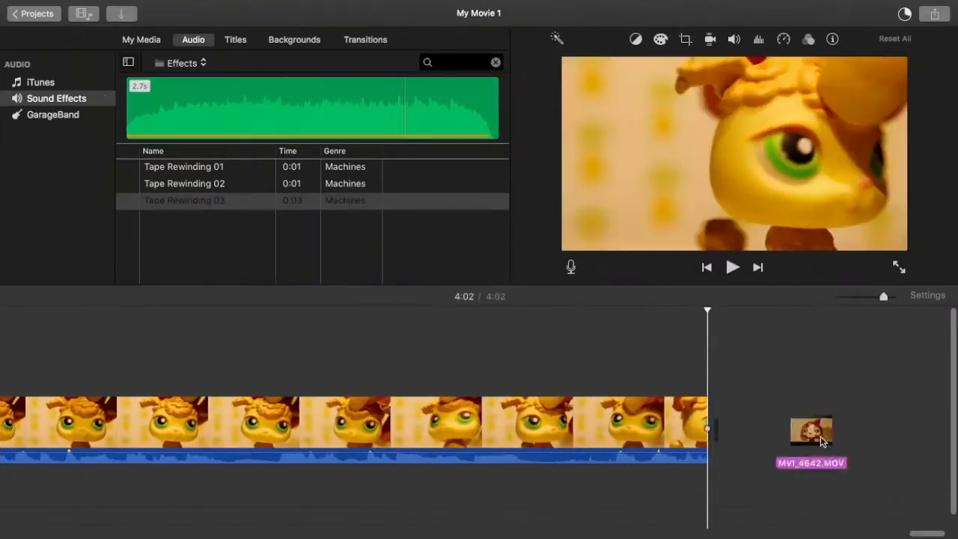
key("space")
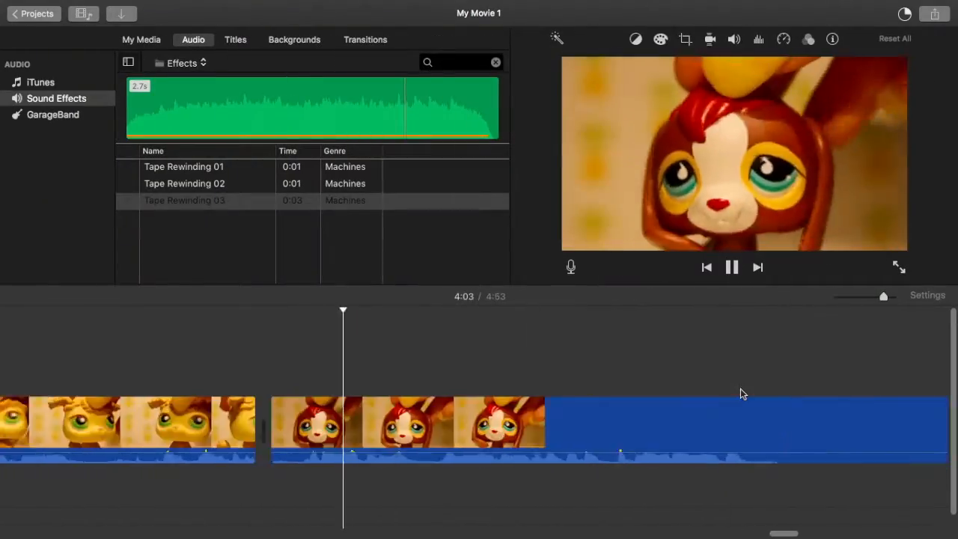
Step: Append the clips MVI_4643 and MVI_4644 to the end of the timeline
left_click_drag(387, 180, 198, 258)
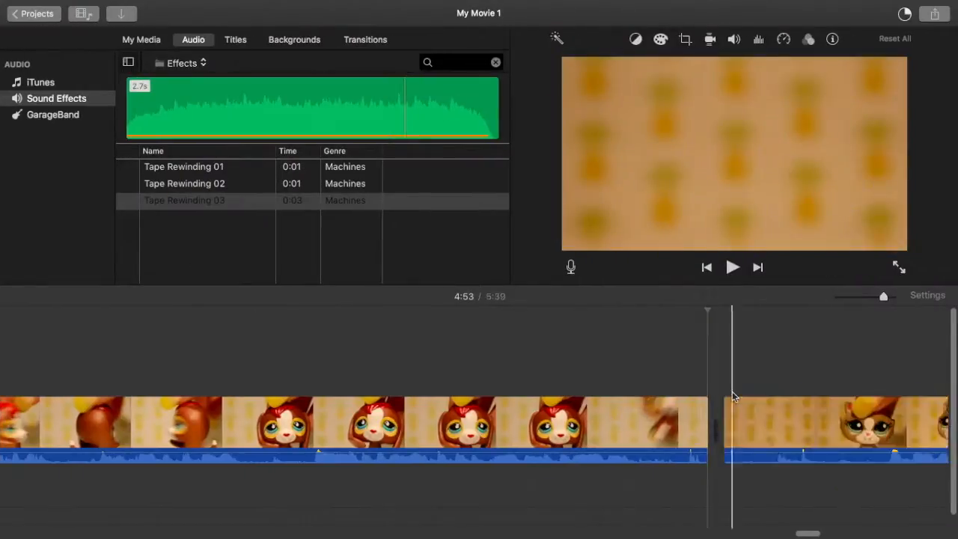
key("space")
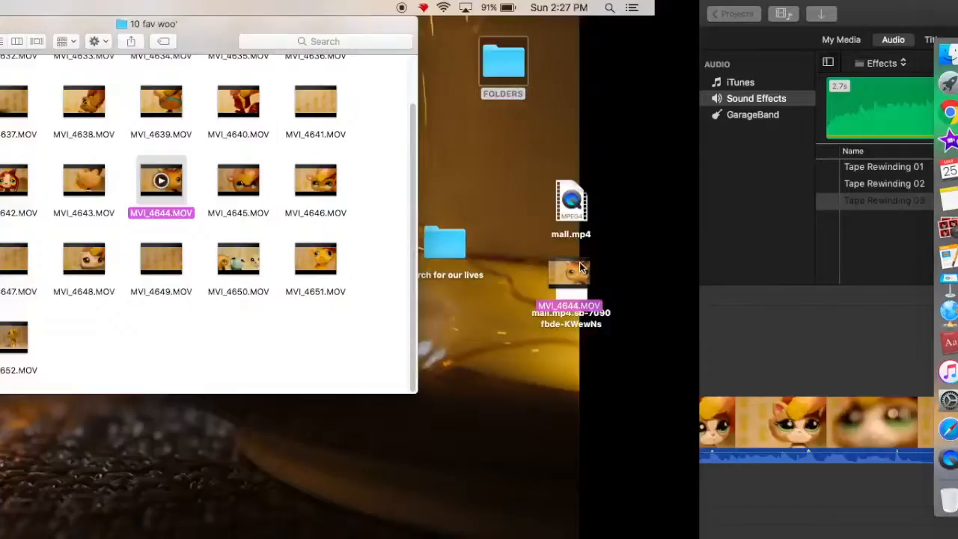
left_click_drag(574, 300, 719, 379)
key("space")
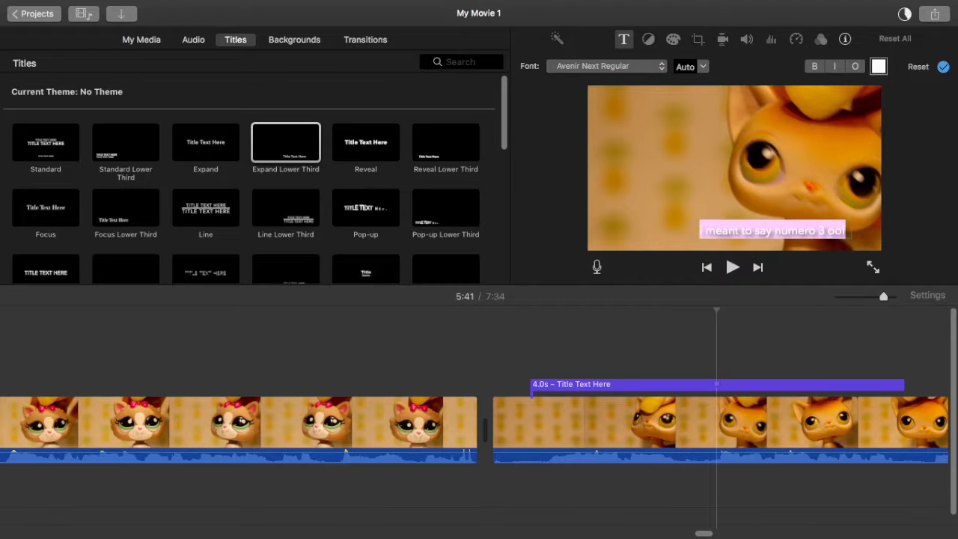
Step: Set the Expand Lower Third title's text to "i meant to say numero 3 oof" and play the titled clip
key("Return")
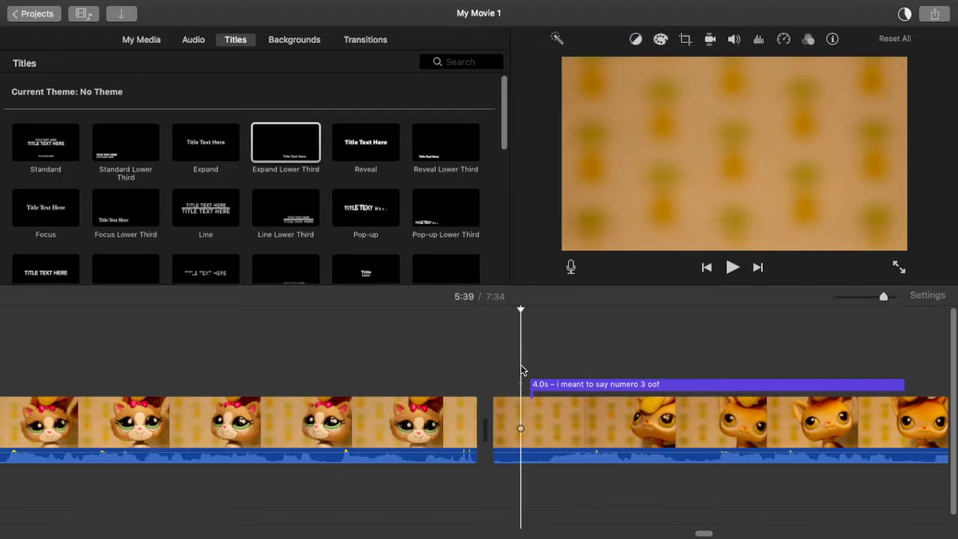
key("space")
scroll(522, 370, "right", 3)
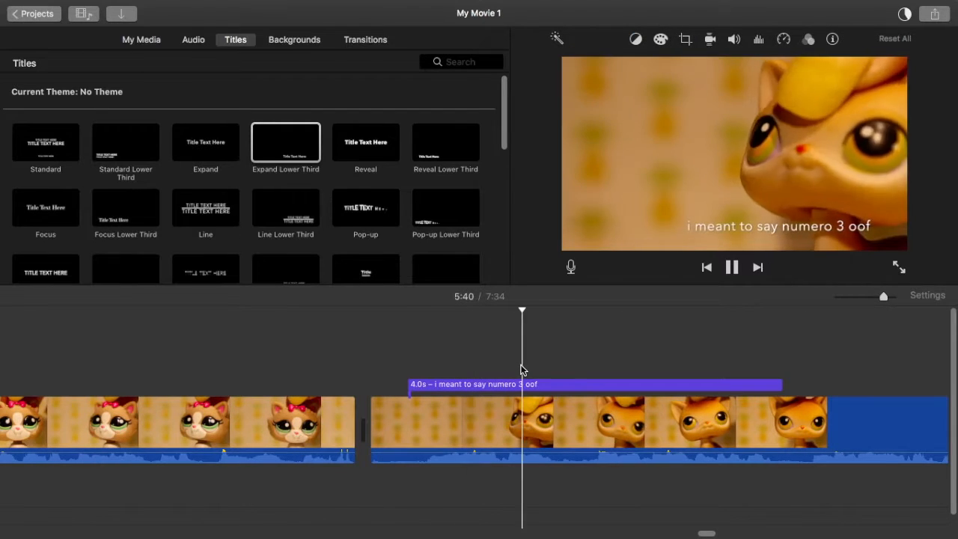
scroll(522, 369, "right", 5)
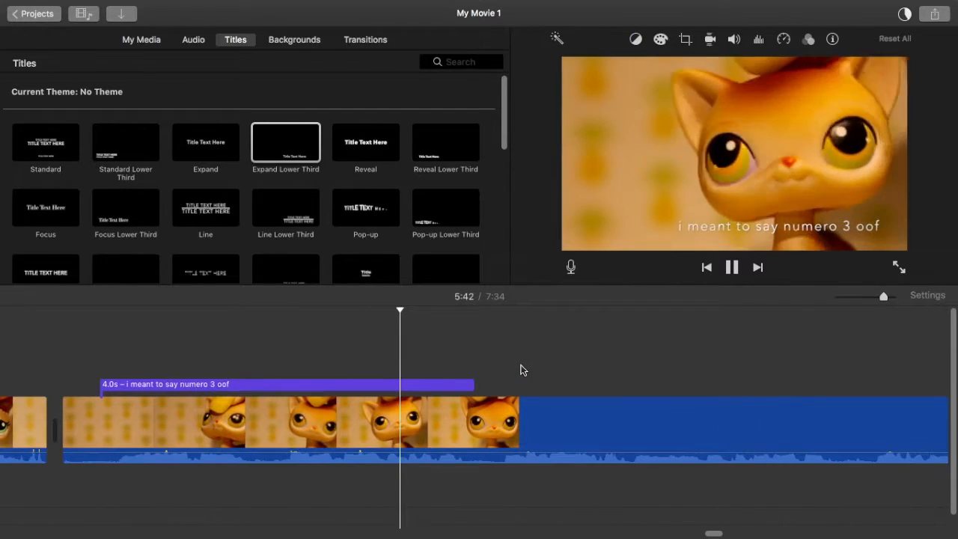
scroll(688, 363, "right", 8)
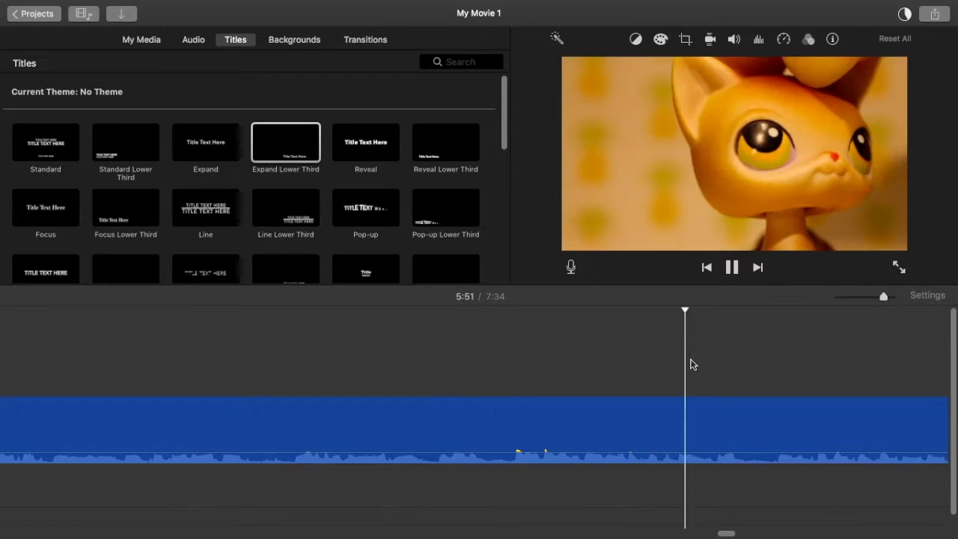
scroll(690, 365, "right", 5)
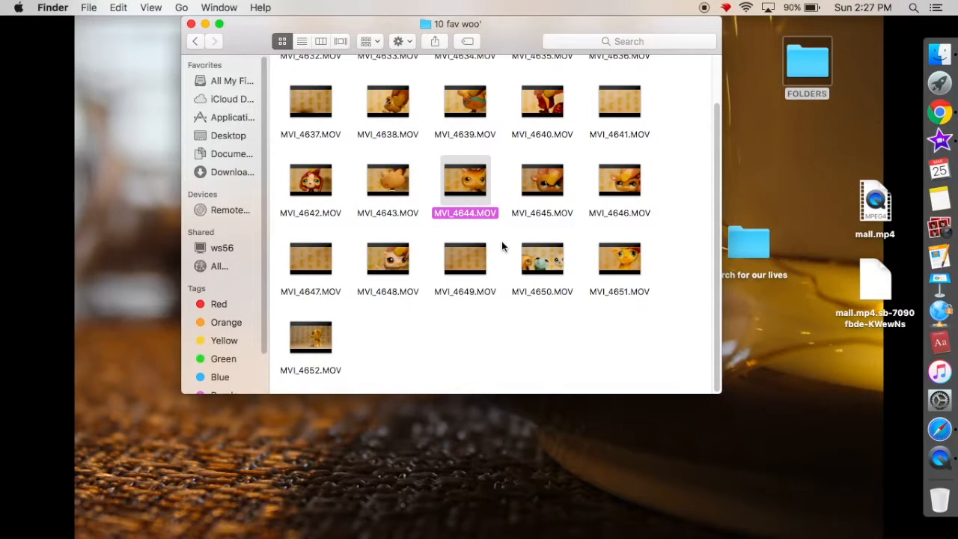
Step: Append MVI_4645 and MVI_4646 from the 10 fav woo' folder to the end of the timeline
left_click_drag(547, 195, 735, 439)
key("ctrl+Right")
scroll(723, 416, "right", 5)
key("ctrl+Left")
left_click_drag(619, 186, 809, 439)
key("ctrl+Right")
scroll(808, 437, "right", 5)
Step: Append MVI_4647 and MVI_4648 from the 10 fav woo' folder to the end of the timeline
key("ctrl+Left")
left_click_drag(249, 258, 770, 449)
key("ctrl+Right")
key("ctrl+Left")
left_click_drag(236, 465, 754, 408)
key("ctrl+Right")
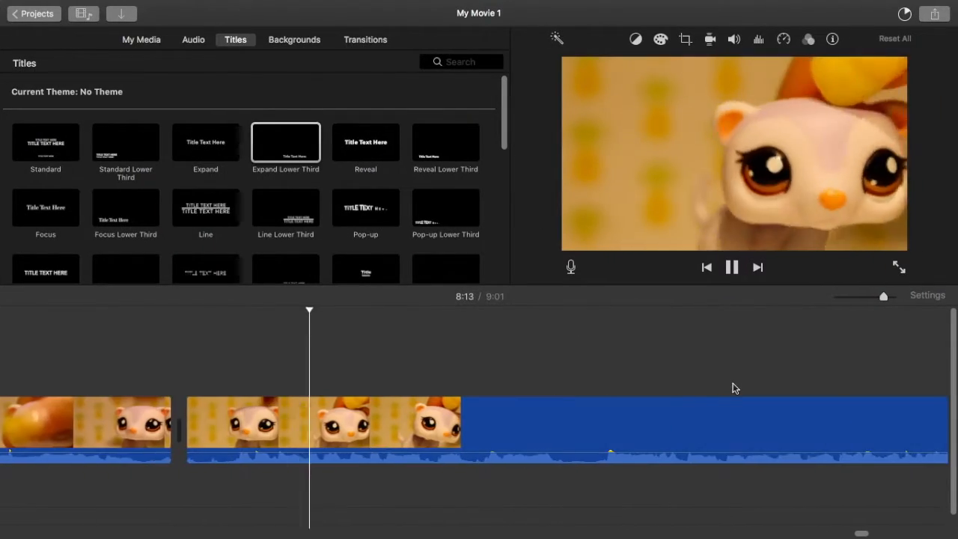
Step: Append MVI_4649 from the 10 fav woo' folder to the end of the timeline and start playing it
key("ctrl+Left")
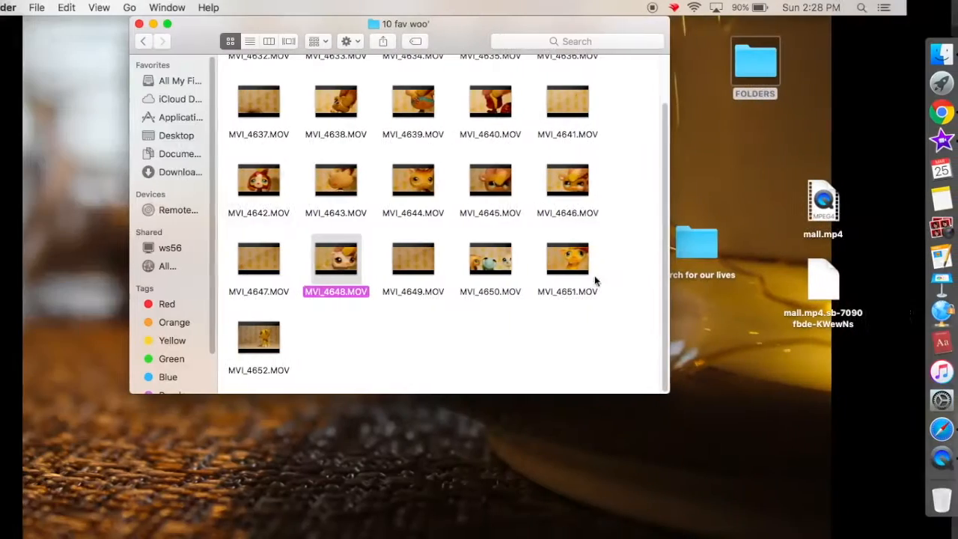
left_click_drag(470, 259, 690, 431)
key("ctrl+Right")
left_click_drag(740, 440, 722, 440)
key("space")
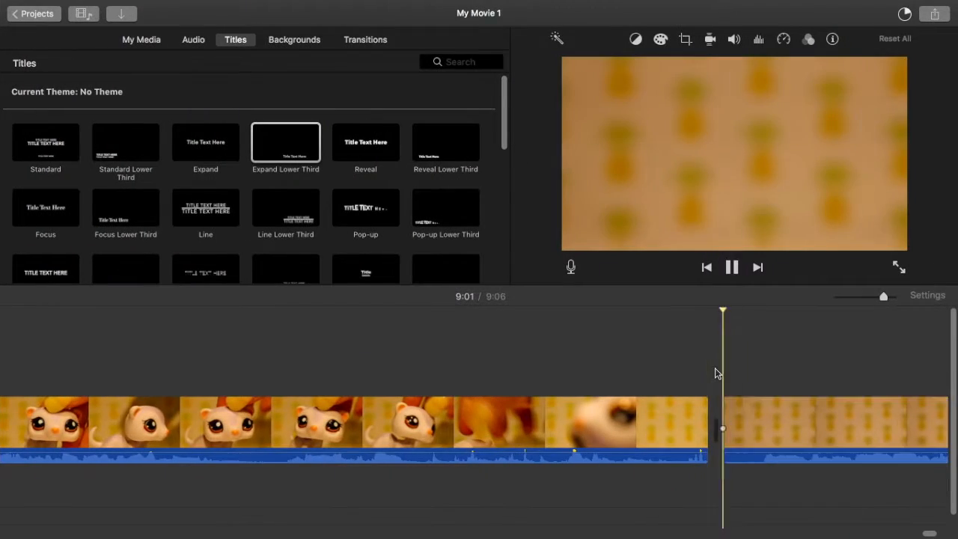
key("space")
Step: Split the last clip at about 9:04 and again 0.8 s further on, leaving a 1.0 s end piece
scroll(512, 432, "right", 15)
scroll(513, 433, "right", 10)
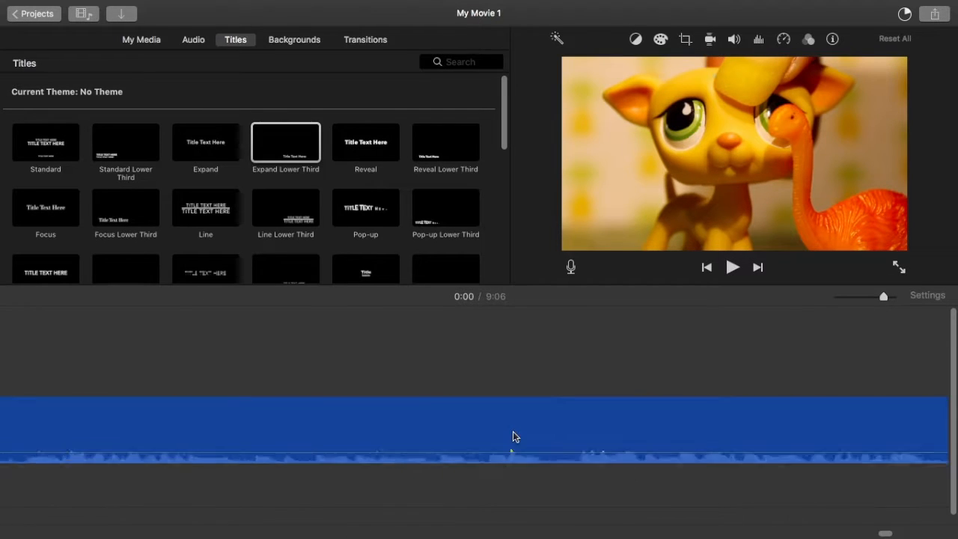
left_click(197, 403)
key("space")
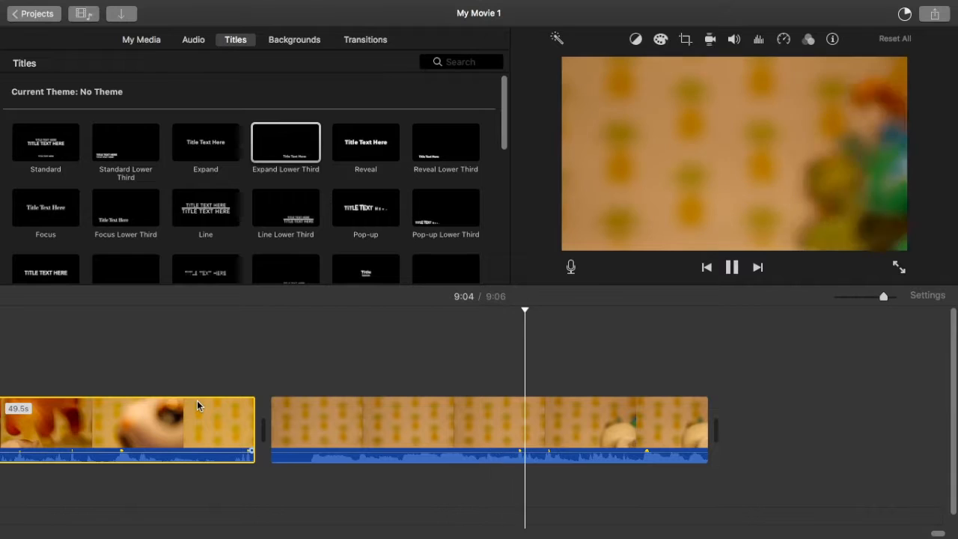
key("space")
left_click(546, 423)
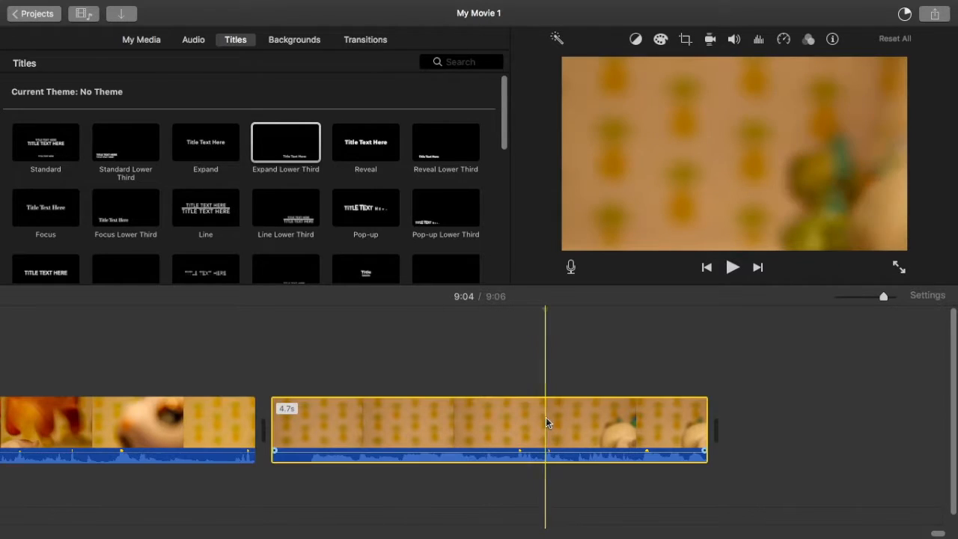
right_click(546, 423)
left_click(574, 406)
left_click(621, 422)
right_click(621, 423)
left_click(647, 402)
Step: Crop the 0.8 s middle piece with Crop to Fill, framing the toy at about half the picture's width
left_click(575, 440)
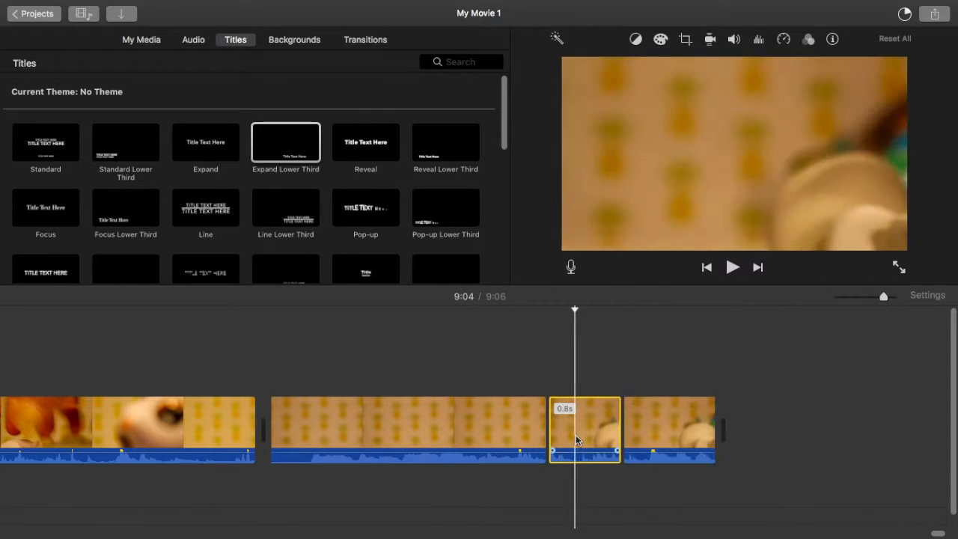
left_click(685, 40)
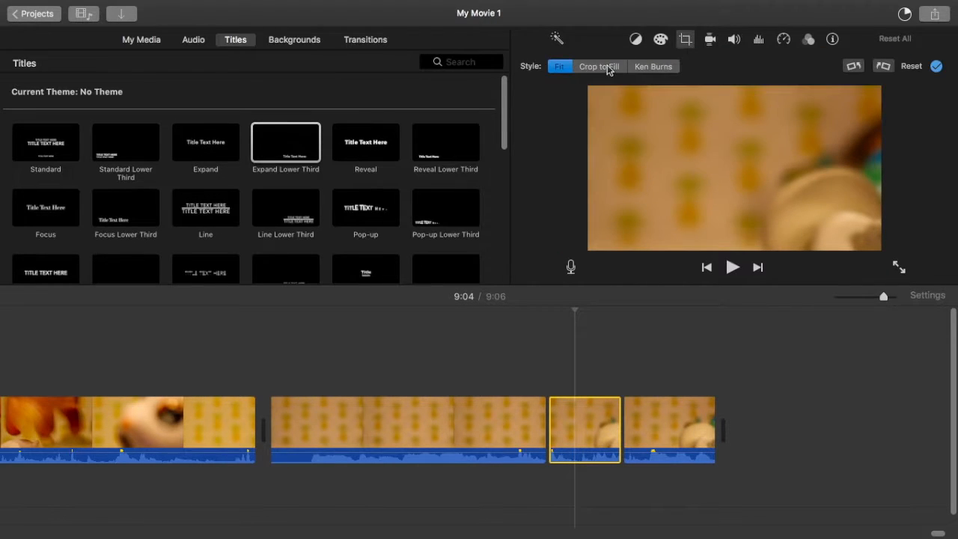
left_click(602, 69)
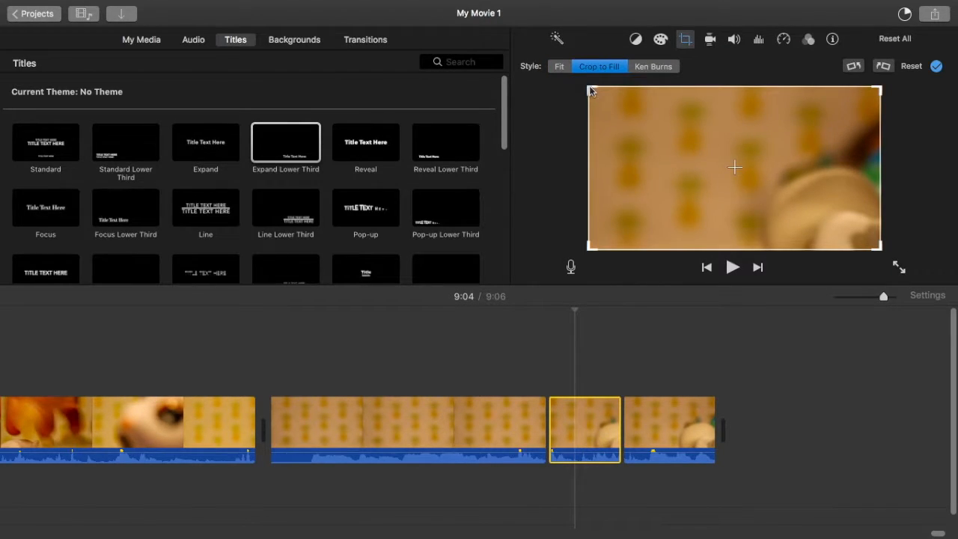
left_click_drag(589, 90, 780, 199)
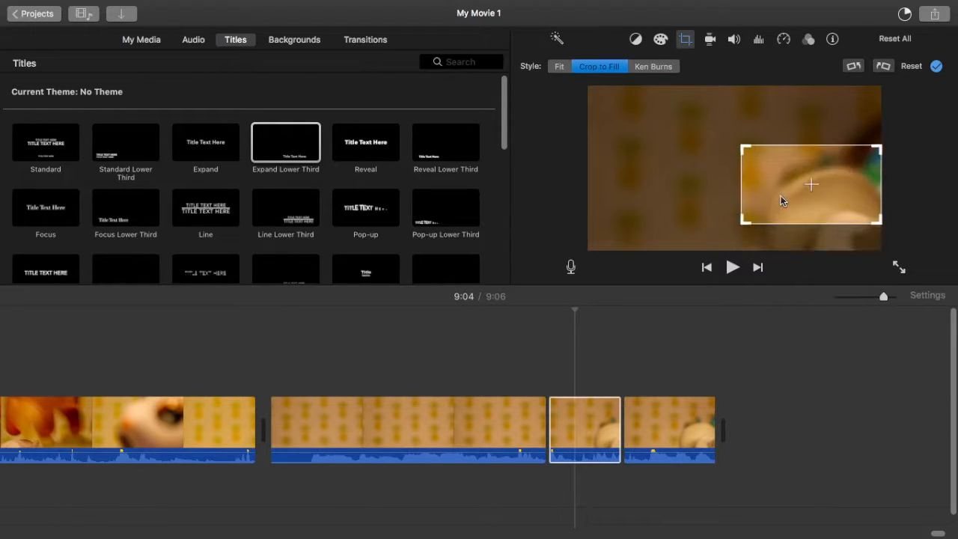
key("Return")
Step: Set the 1.0 s end piece to Crop to Fill and rotate it 180 degrees clockwise
left_click(647, 410)
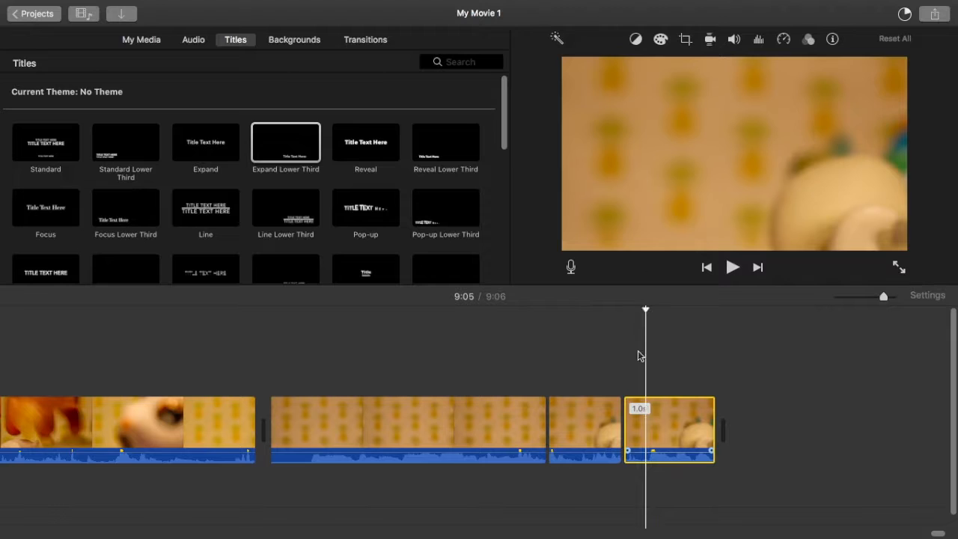
left_click(686, 39)
left_click(603, 66)
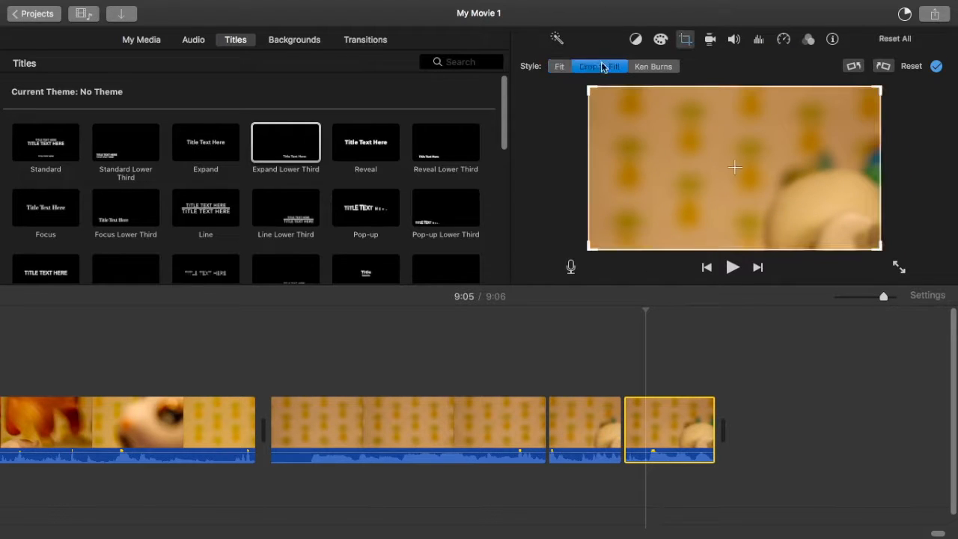
left_click(888, 68)
left_click(885, 68)
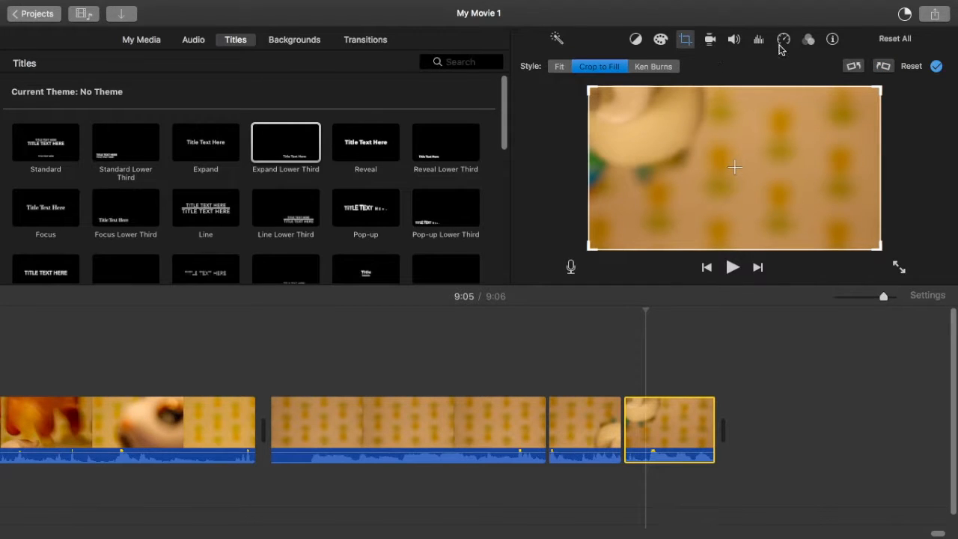
Step: Apply the Shortwave Radio audio effect and the X-Ray clip filter to the 1.0 s end piece
left_click(783, 41)
left_click(808, 42)
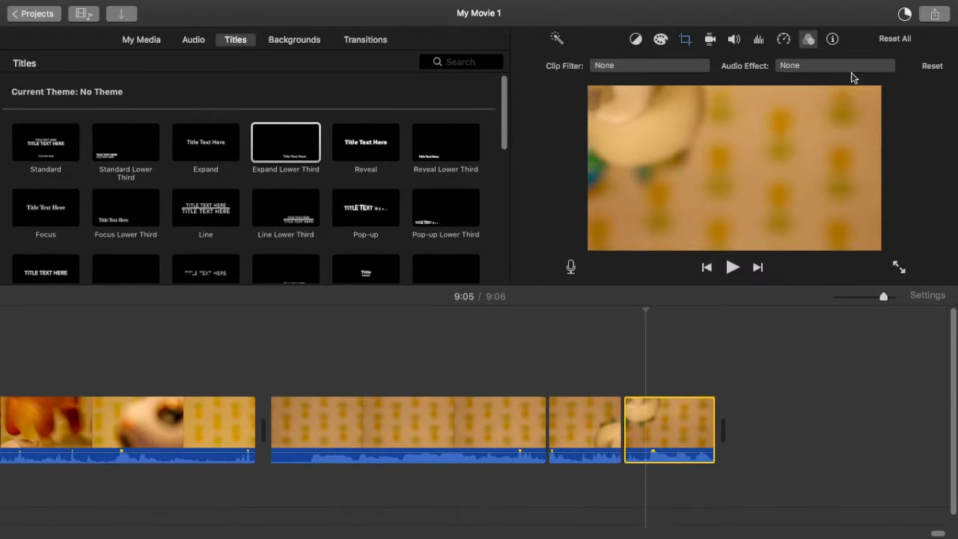
left_click(833, 66)
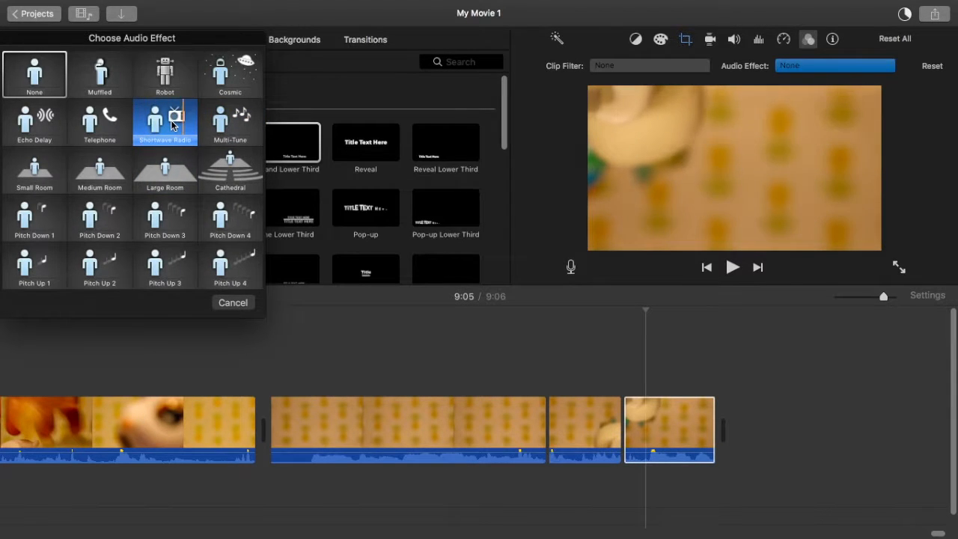
left_click(171, 124)
left_click(614, 66)
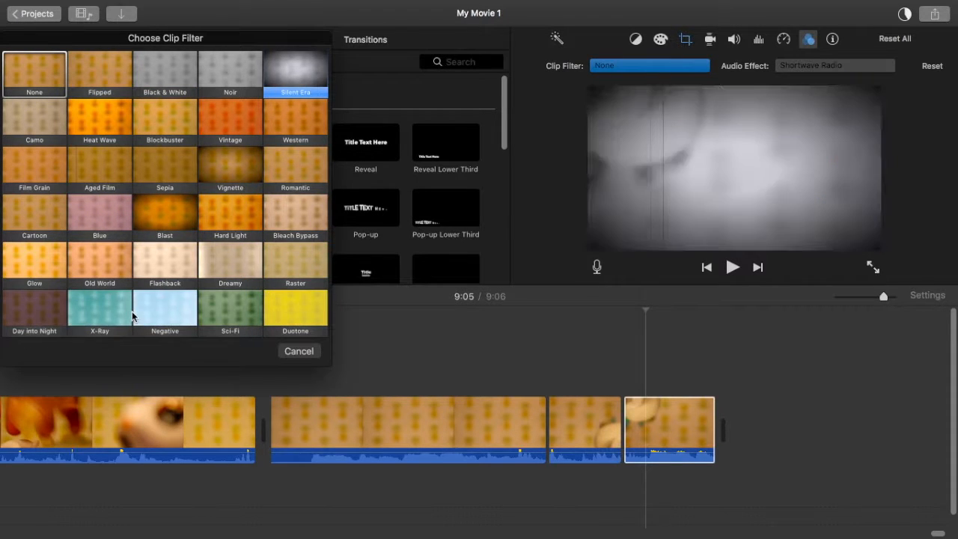
left_click(103, 315)
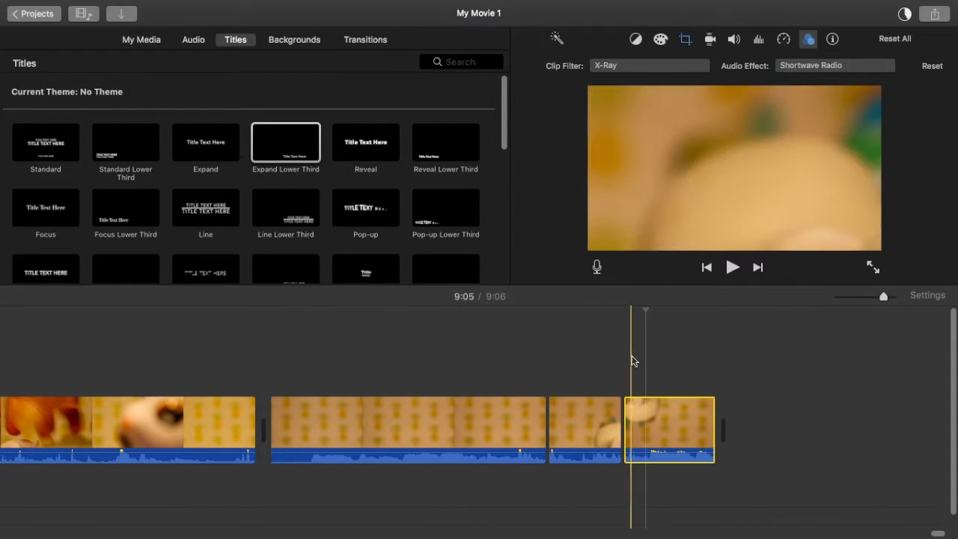
Step: Append MVI_4650 from the 10 fav woo' folder to the end of the timeline and start playing it
left_click(745, 391)
key("ctrl+Left")
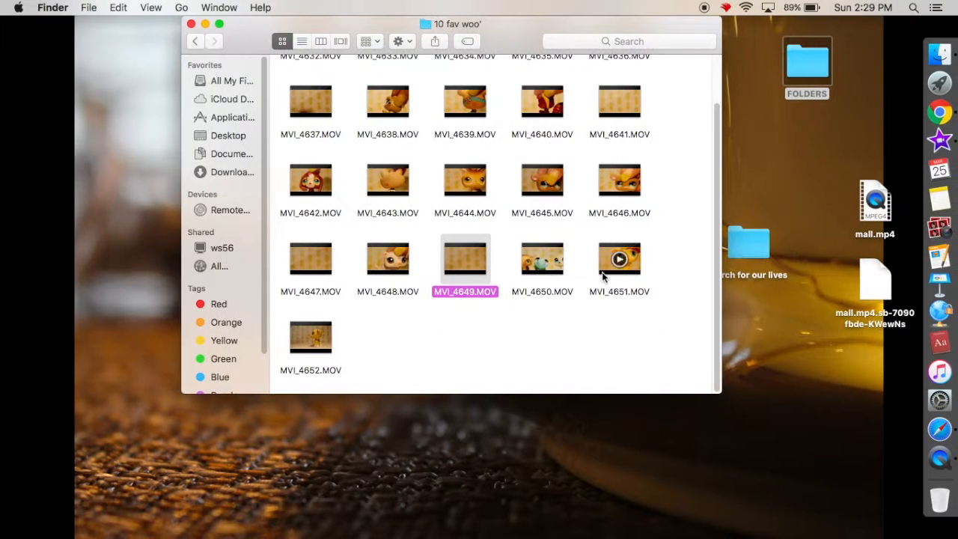
left_click_drag(565, 266, 756, 431)
key("ctrl+Right")
key("space")
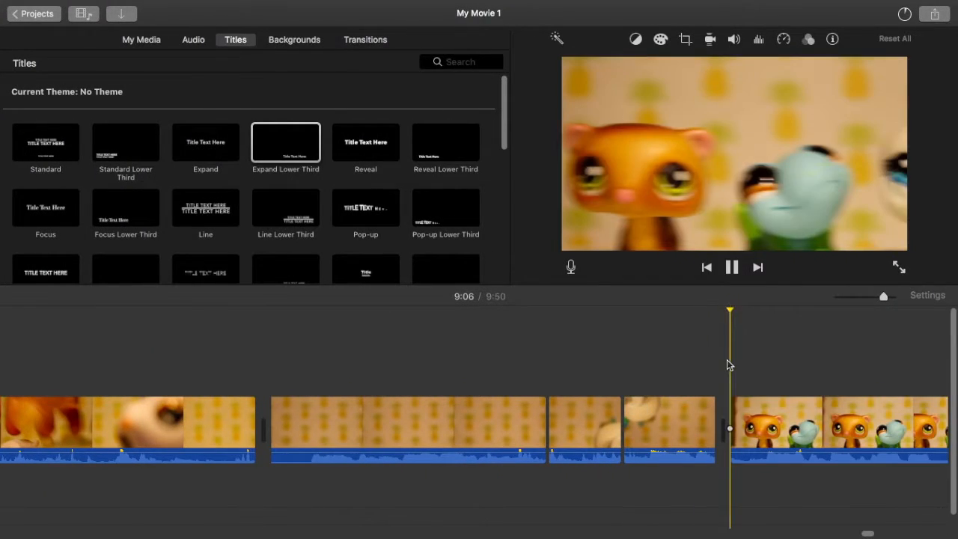
scroll(726, 364, "right", 5)
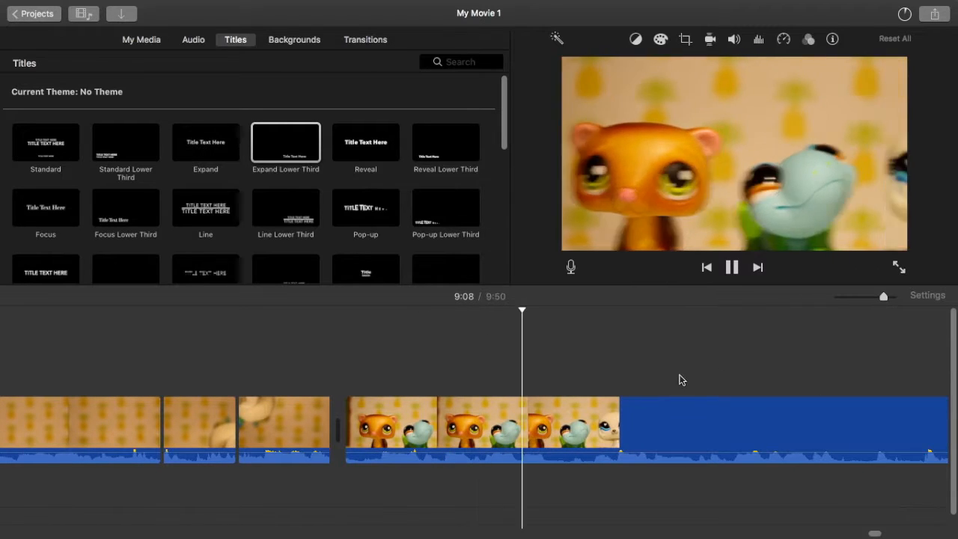
Step: Set the appended MVI_4650 clip's speed to Fast at 2x and play from just before it
left_click(671, 416)
left_click(781, 39)
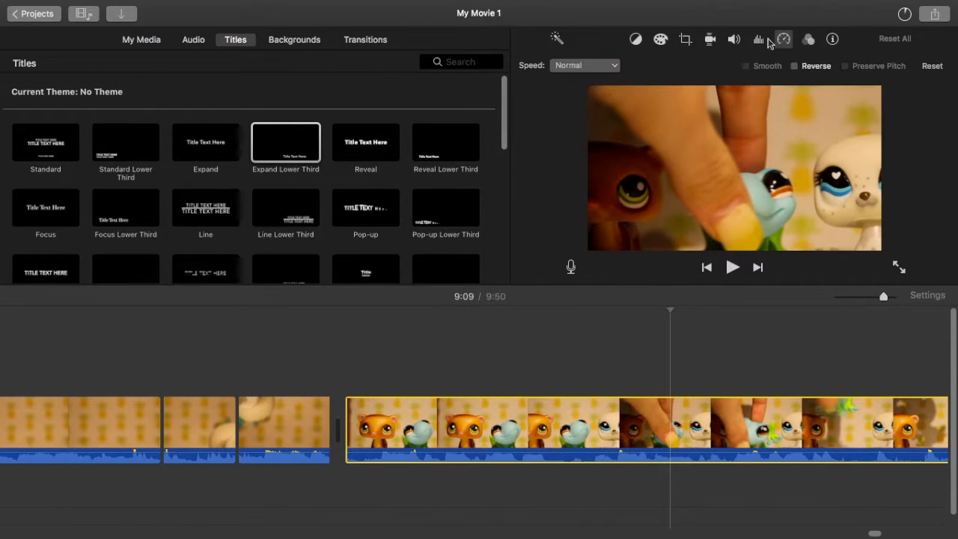
left_click(574, 66)
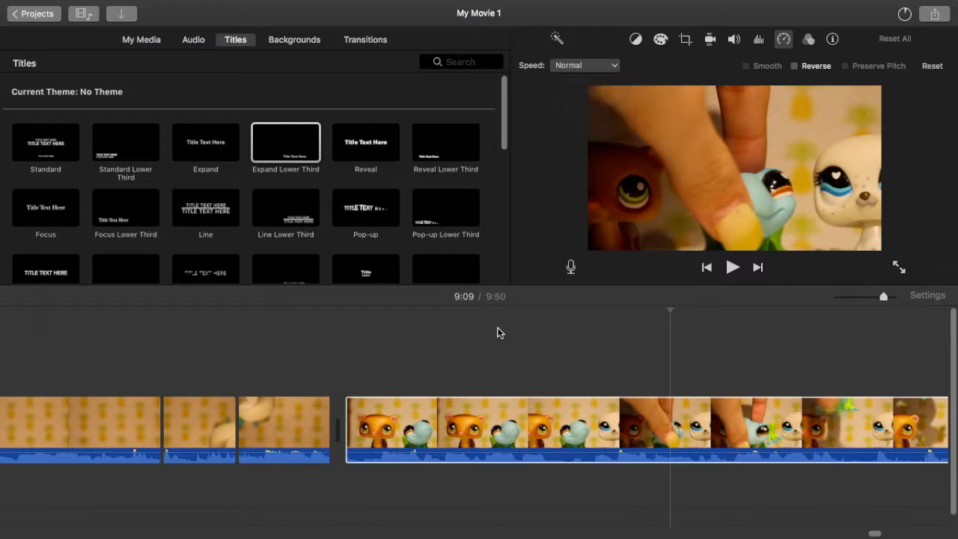
left_click(323, 362)
key("space")
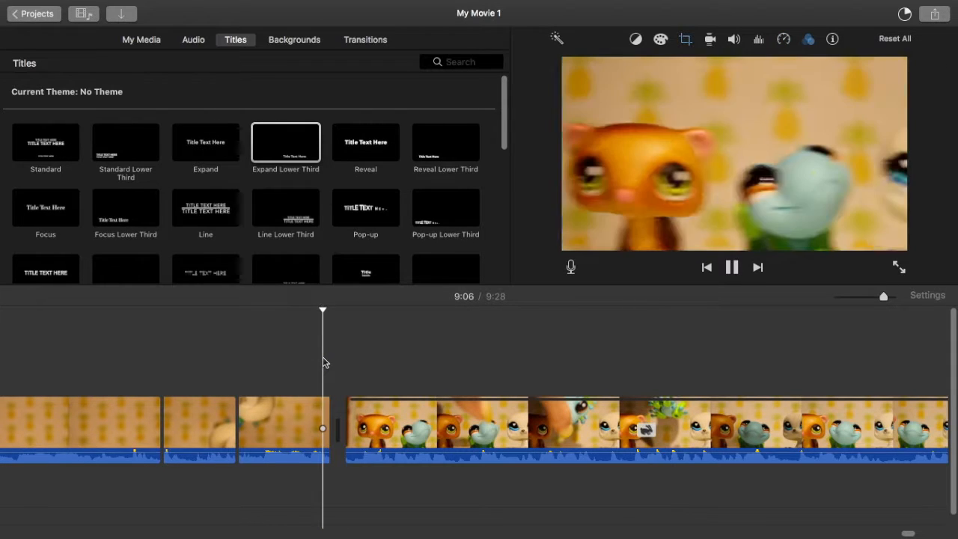
Step: Turn on Preserve Pitch for the 2x clip and play it from about 9:07
scroll(323, 362, "right", 5)
left_click(783, 42)
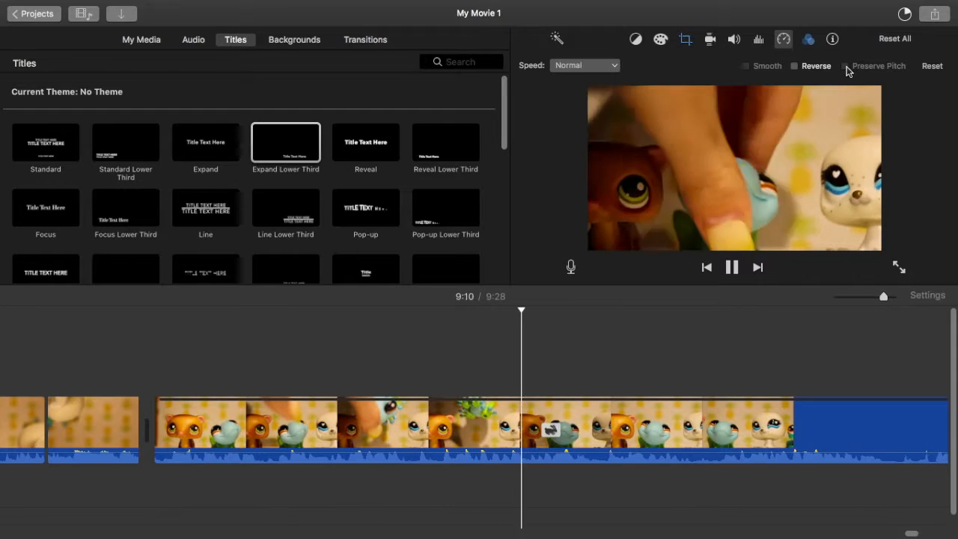
left_click(605, 426)
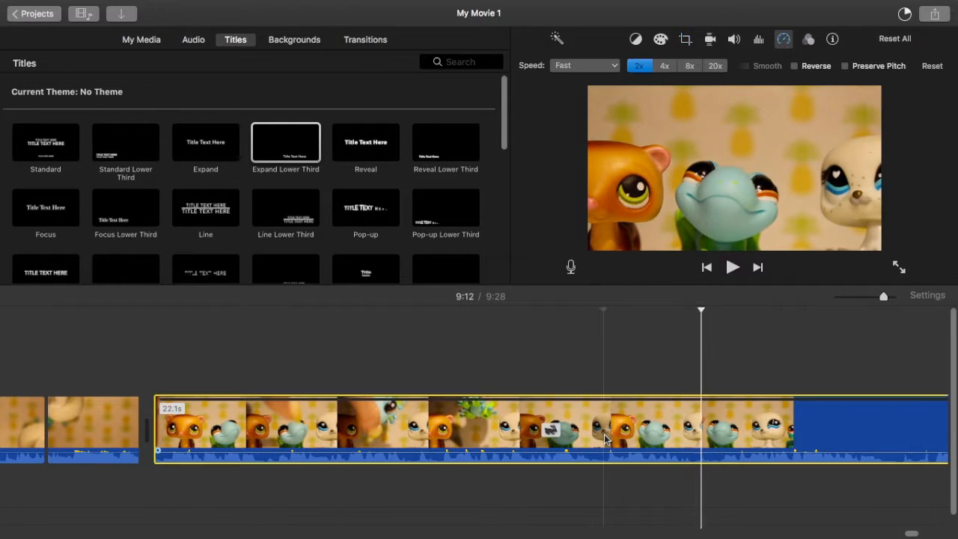
left_click(845, 66)
left_click(265, 411)
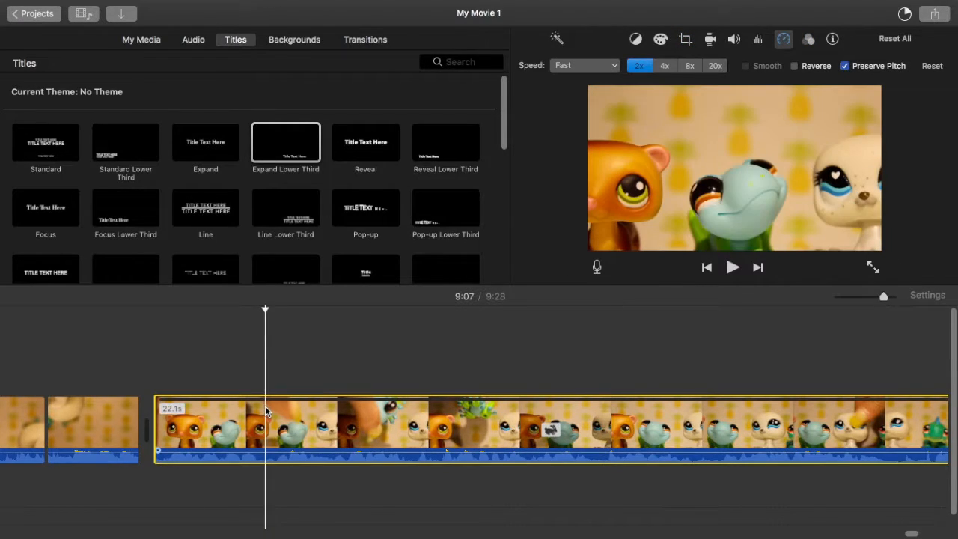
scroll(266, 411, "right", 2)
scroll(265, 411, "right", 3)
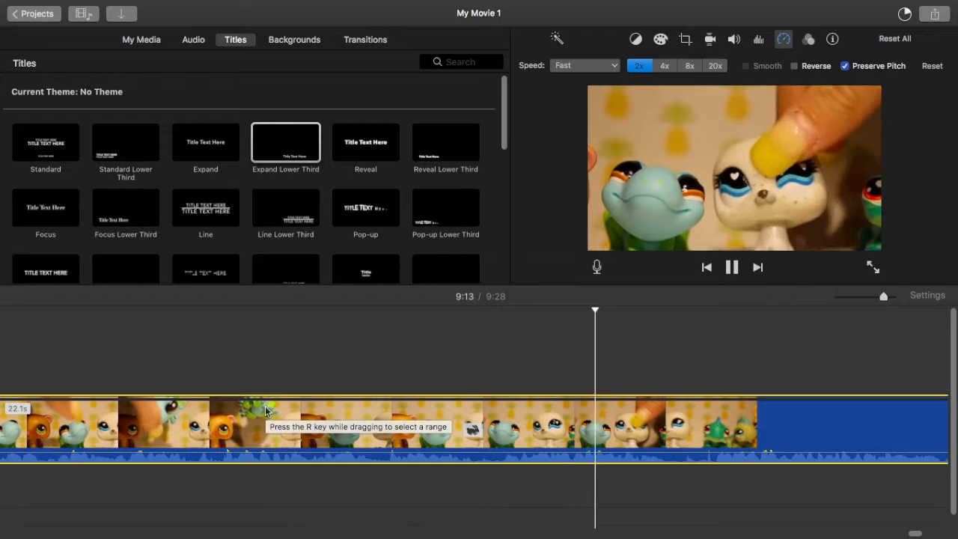
scroll(266, 411, "right", 20)
left_click(322, 372)
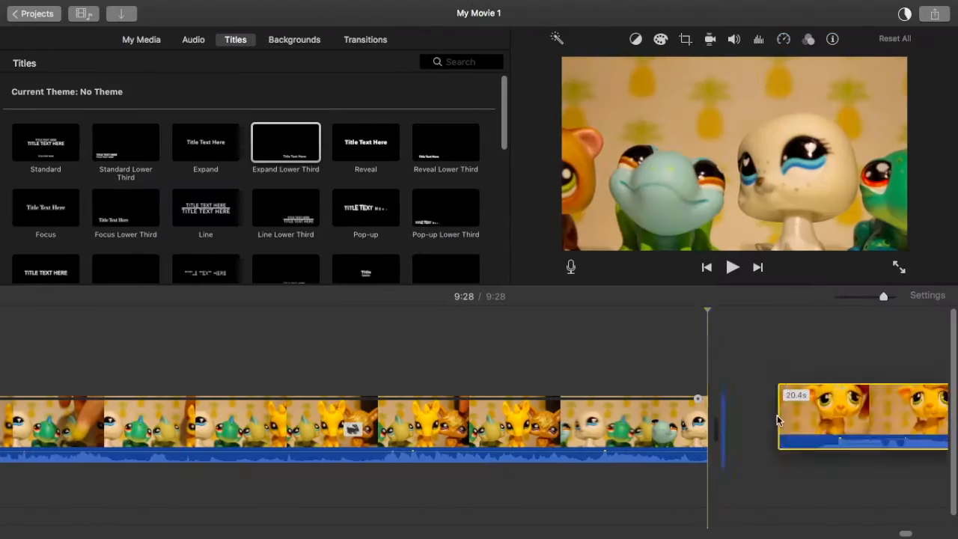
key("space")
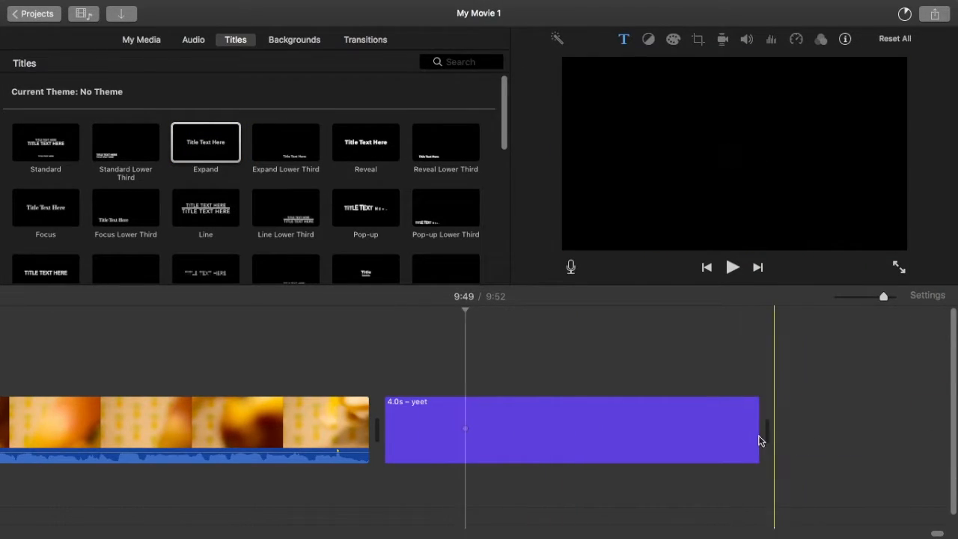
Step: Shorten the "yeet" title to 1.1 s and place the 7.5 s clip of the yellow toy right after it
left_click_drag(759, 443, 479, 434)
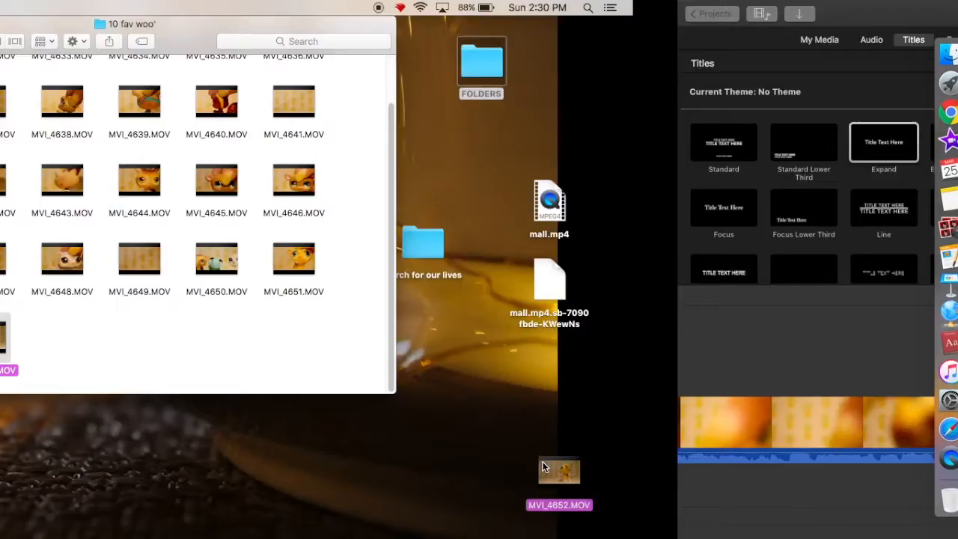
left_click_drag(552, 494, 528, 443)
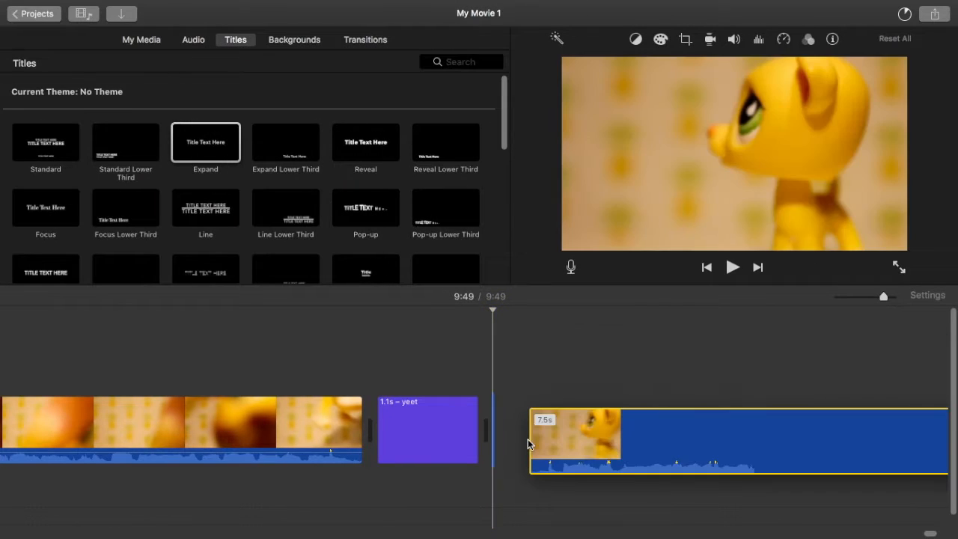
left_click(782, 39)
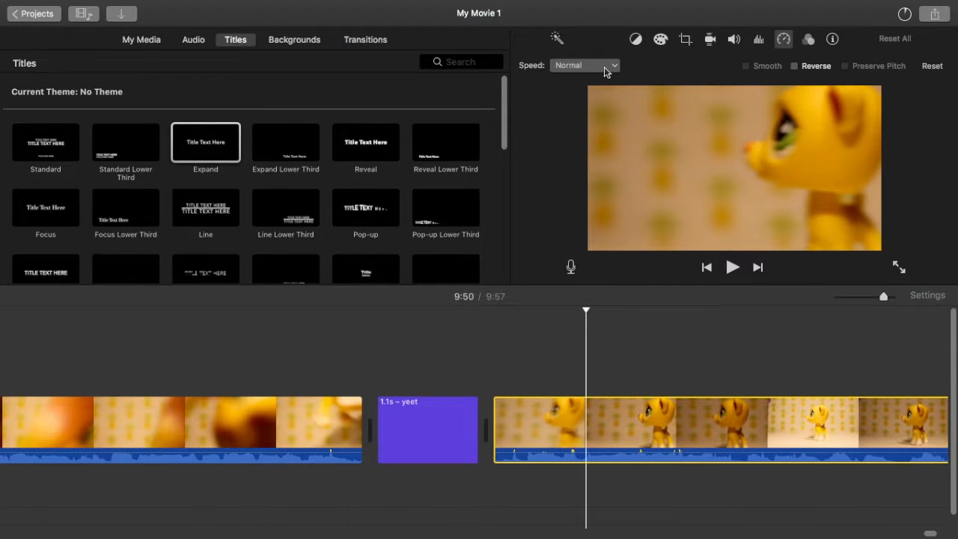
left_click(809, 39)
left_click(648, 66)
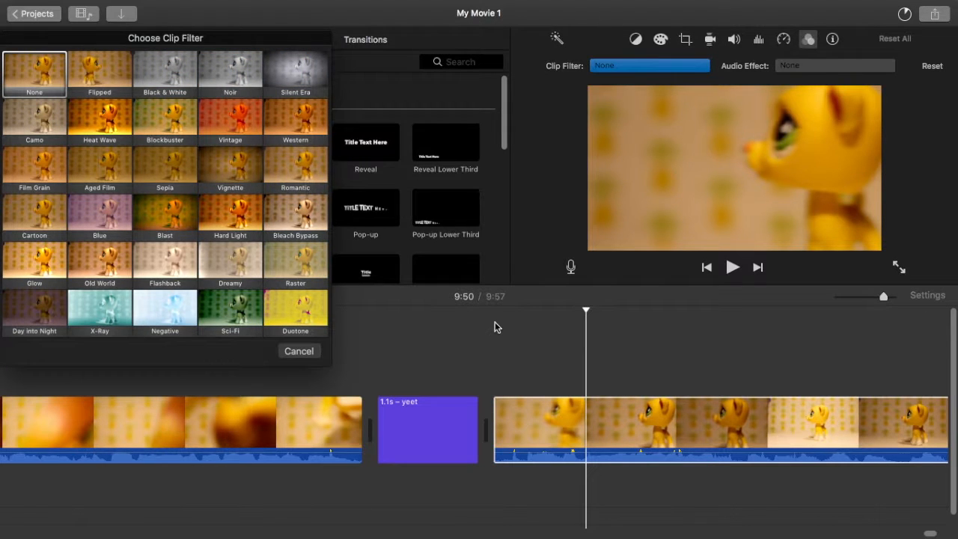
left_click(27, 81)
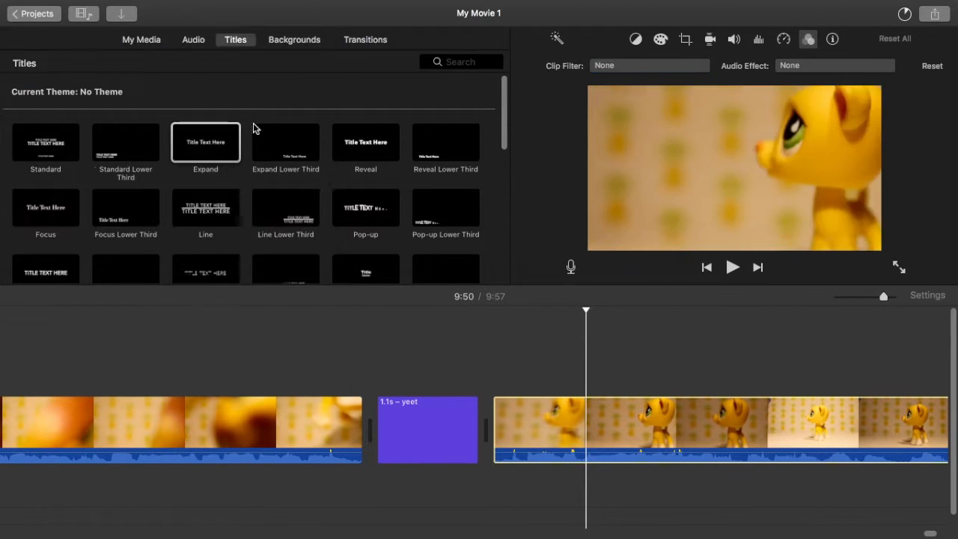
Step: Split the yellow toy clip at about 9:51, 9:52 and 9:54, leaving a 1.0 s second piece
key("space")
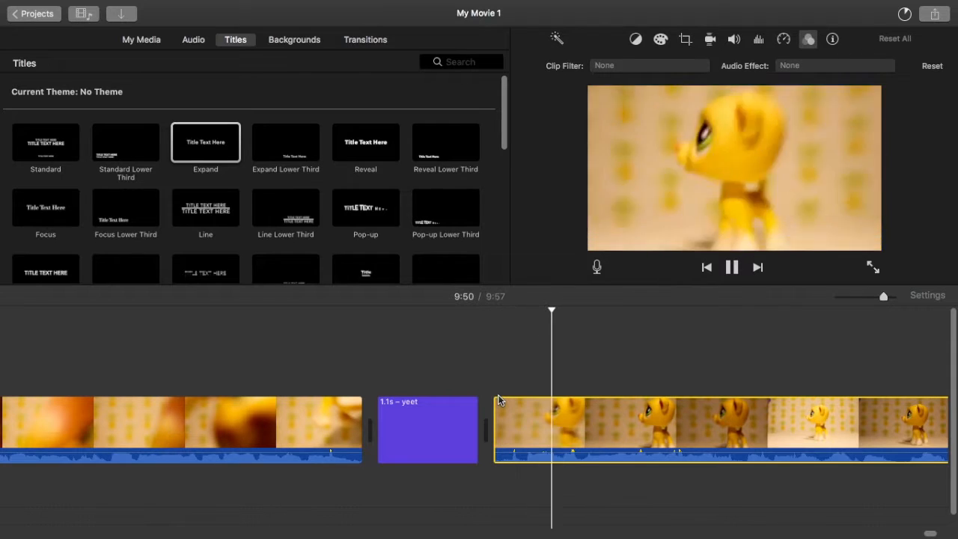
key("space")
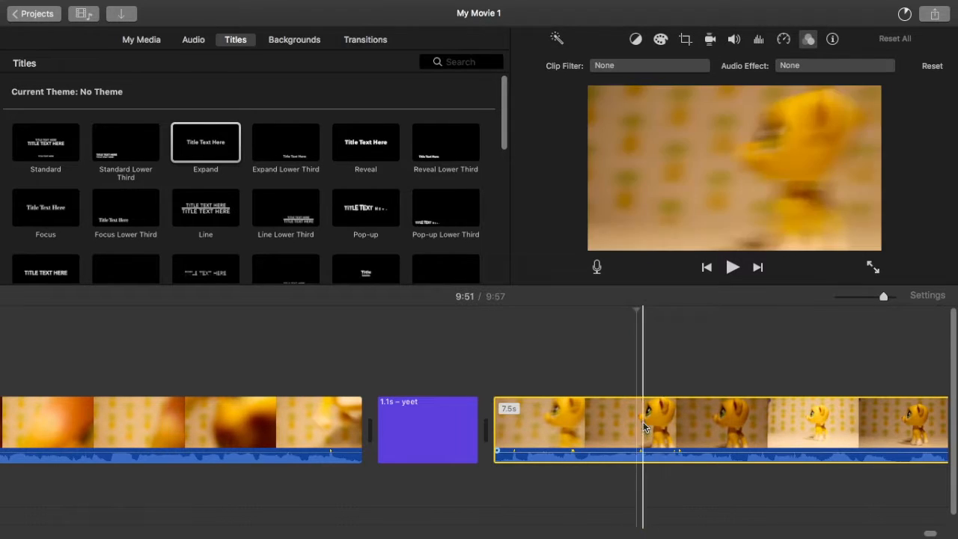
right_click(671, 423)
left_click(699, 401)
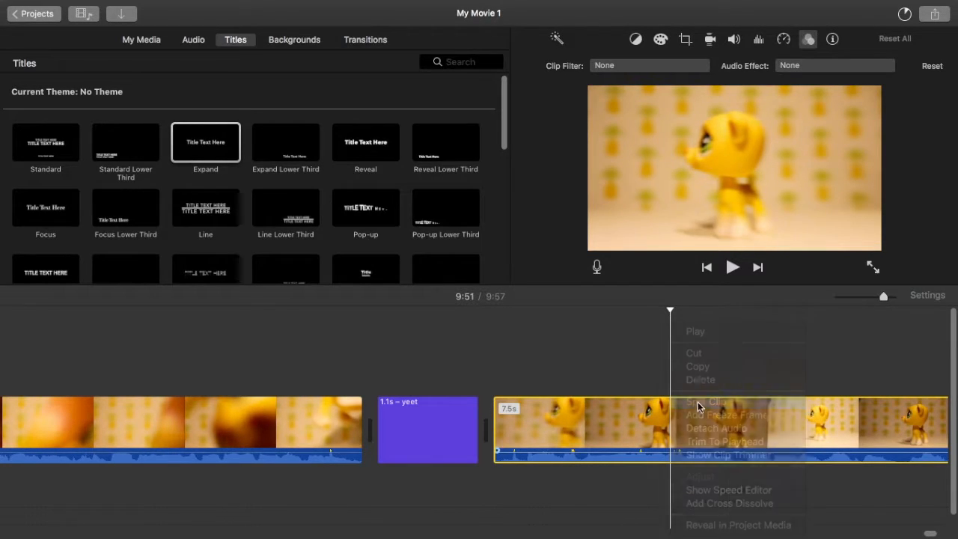
left_click(763, 423)
right_click(767, 423)
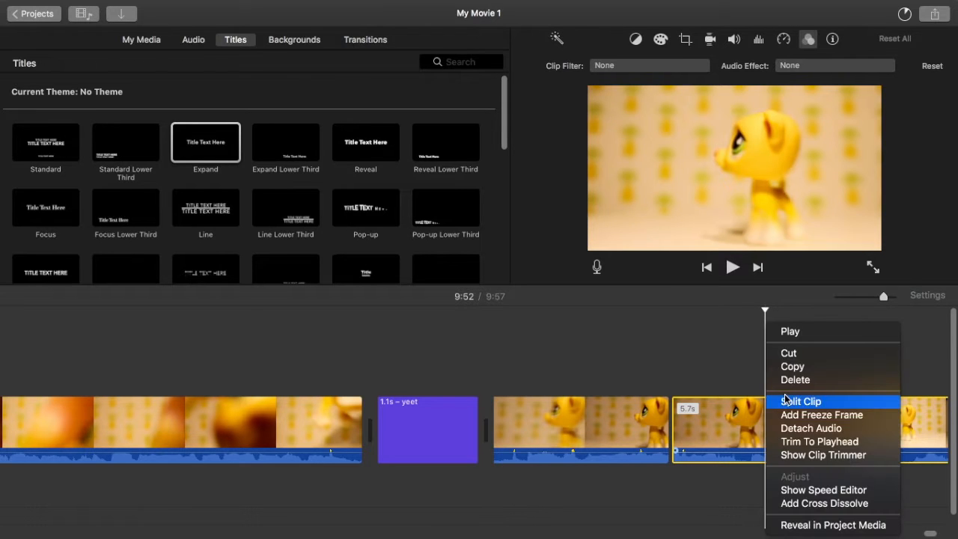
left_click(783, 397)
left_click(742, 423)
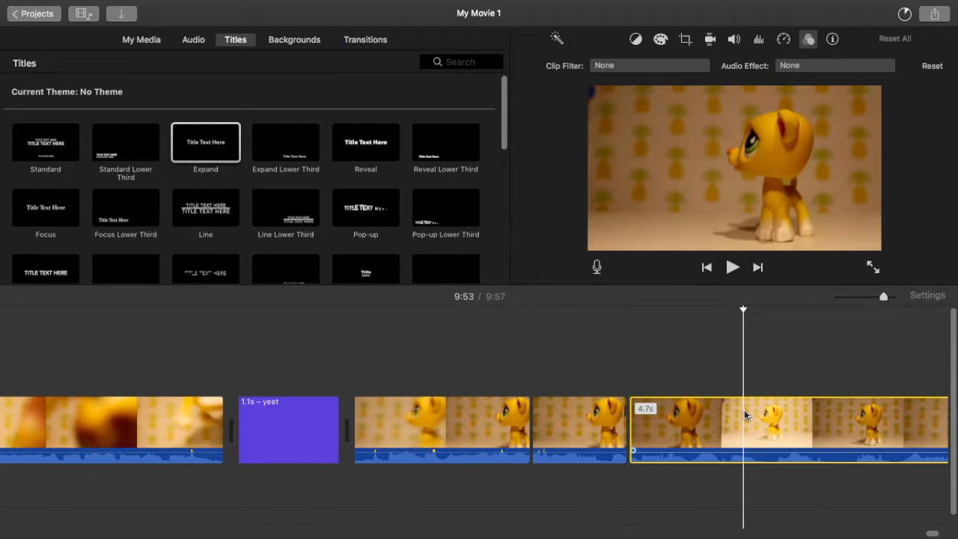
right_click(781, 422)
left_click(806, 401)
Step: Crop the 1.0 s piece with Crop to Fill, shrinking the frame to about a third of the picture's width and moving it up over the toy
left_click(562, 422)
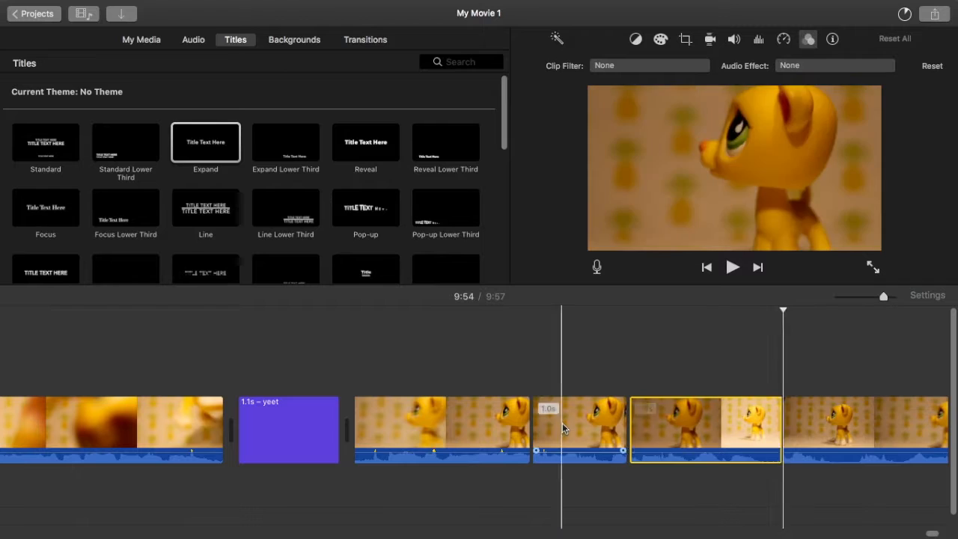
left_click(685, 39)
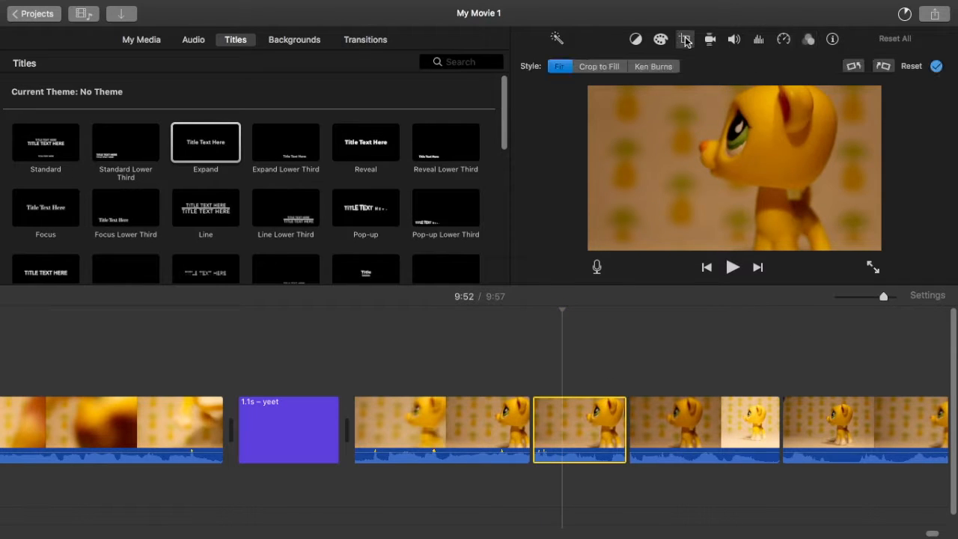
left_click(599, 66)
left_click_drag(590, 90, 786, 226)
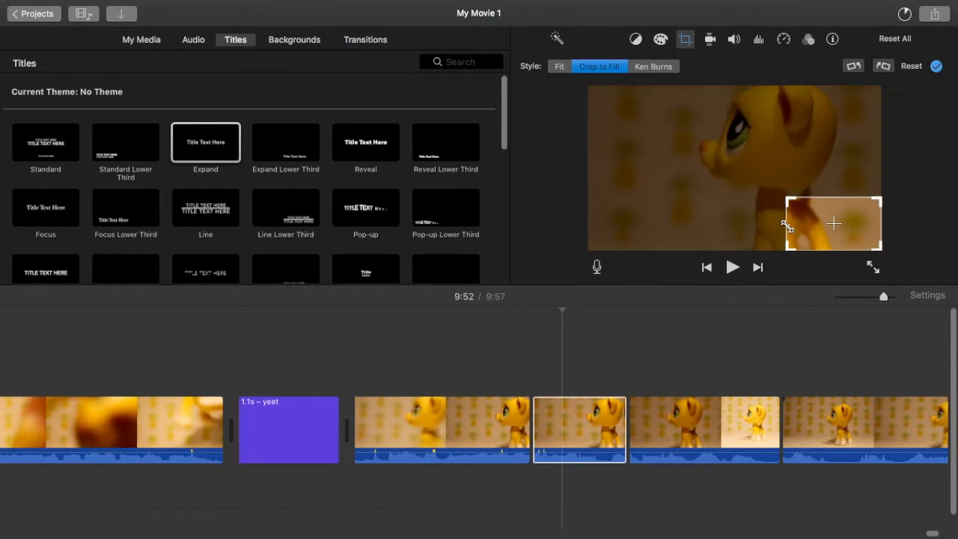
left_click_drag(688, 191, 681, 190)
left_click_drag(828, 236, 764, 167)
key("Return")
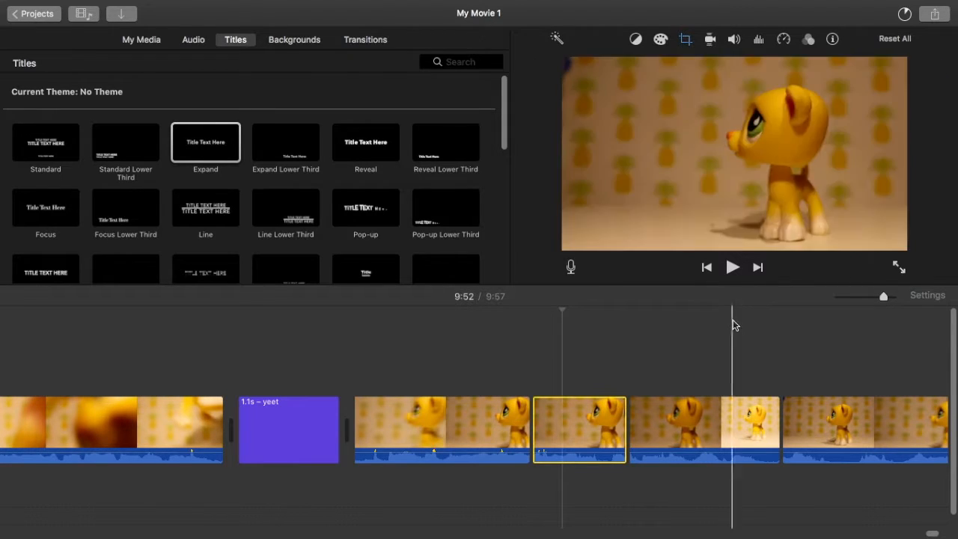
Step: Set the piece between about 9:52 and 9:54 to Crop to Fill and rotate it 90 degrees counterclockwise
left_click(703, 392)
left_click(685, 40)
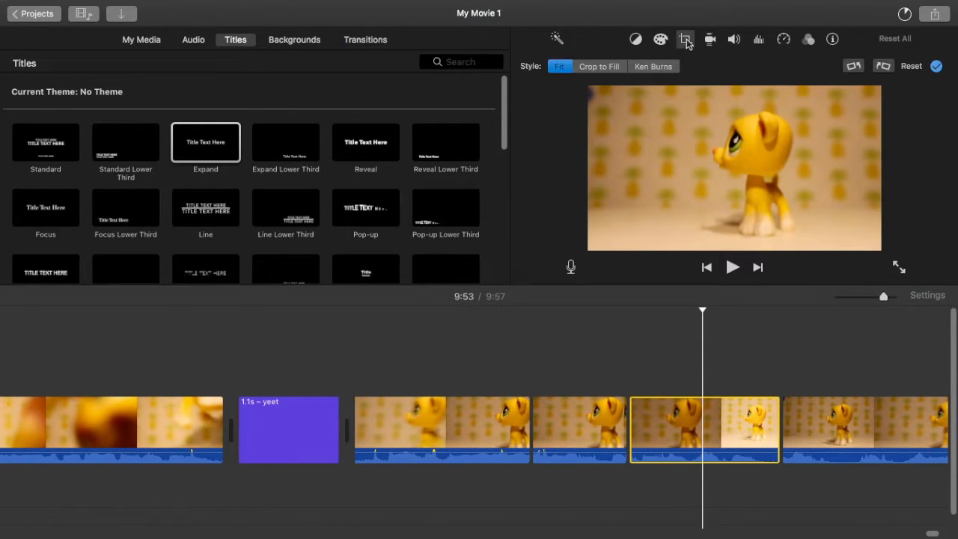
left_click(591, 68)
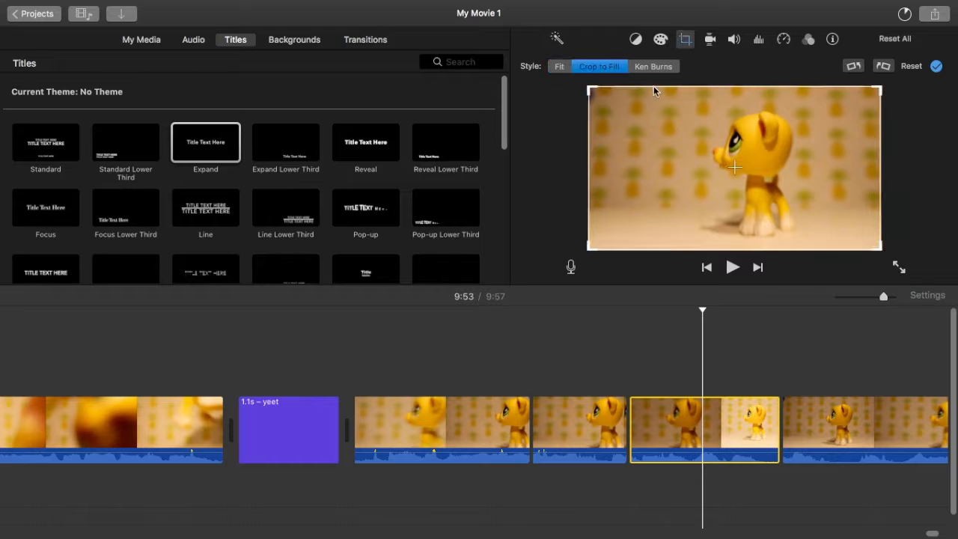
left_click(851, 67)
left_click_drag(734, 160, 735, 169)
key("Return")
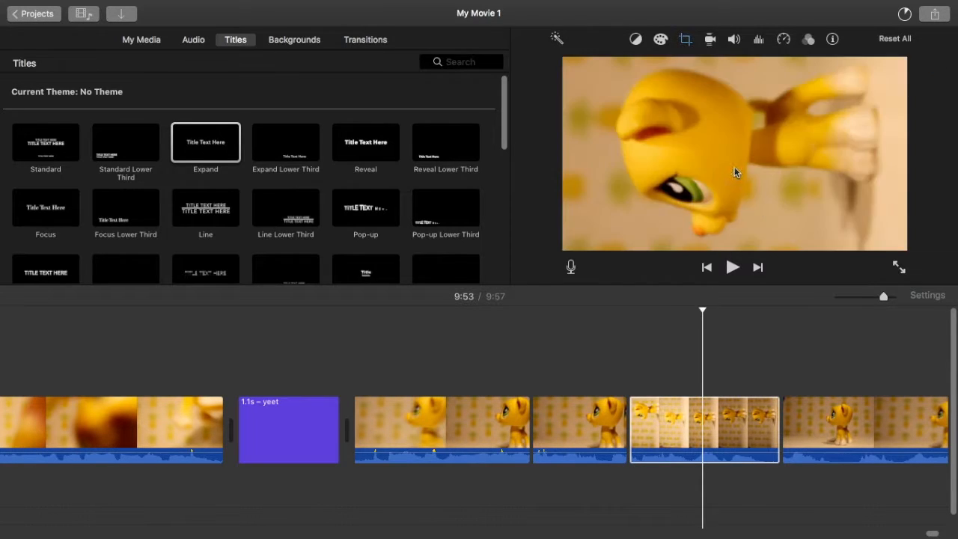
Step: Split the 3.1 s final piece of the yellow toy clip so that its second part is 2.0 s long
left_click(826, 416)
scroll(826, 416, "right", 3)
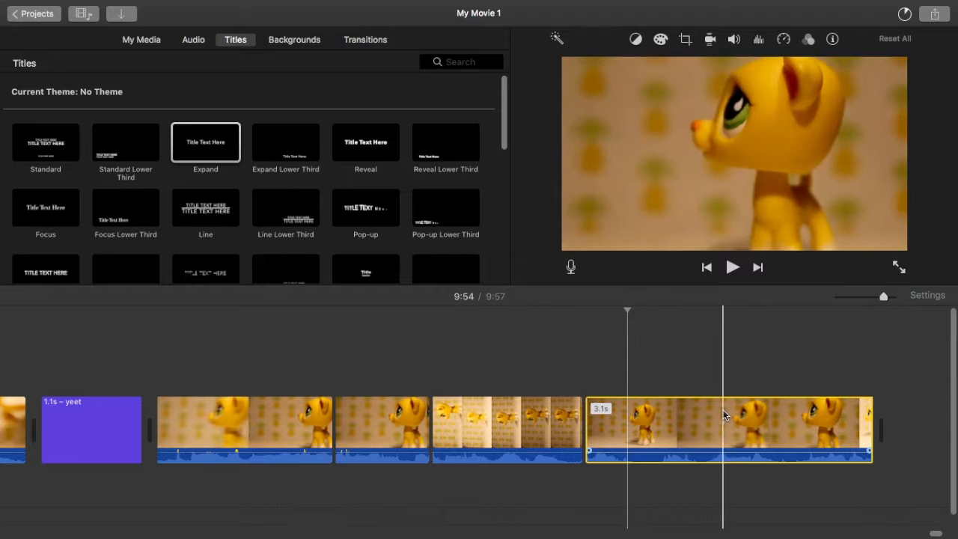
right_click(691, 405)
left_click(726, 402)
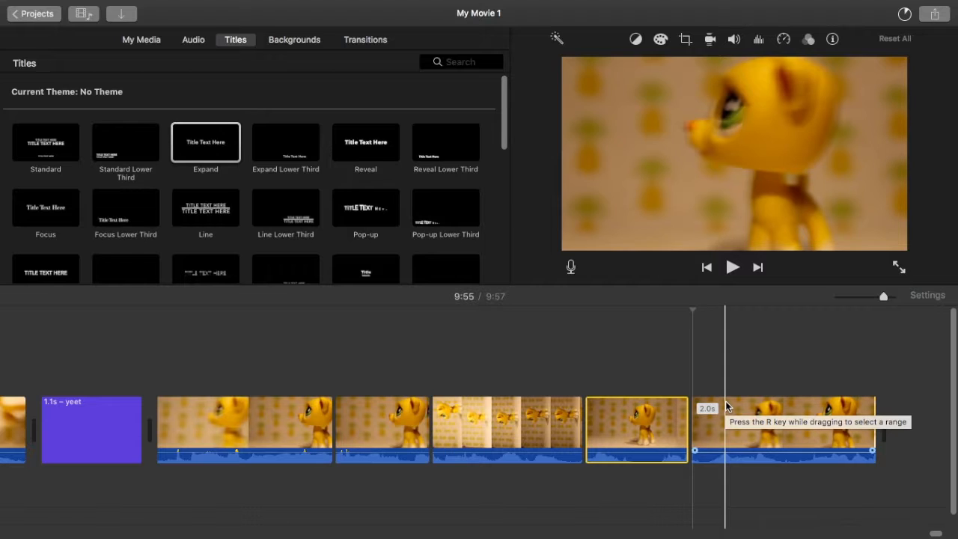
Step: Set the piece just before the 2.0 s one to Crop to Fill, rotate it 90 degrees counterclockwise, and move the crop frame up over the toy
left_click(645, 471)
left_click(685, 39)
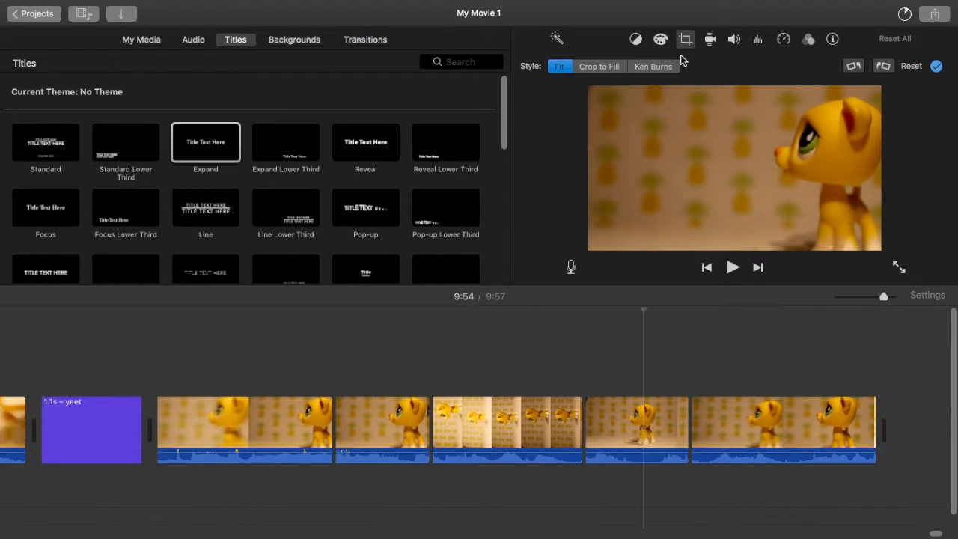
left_click(614, 67)
left_click(854, 69)
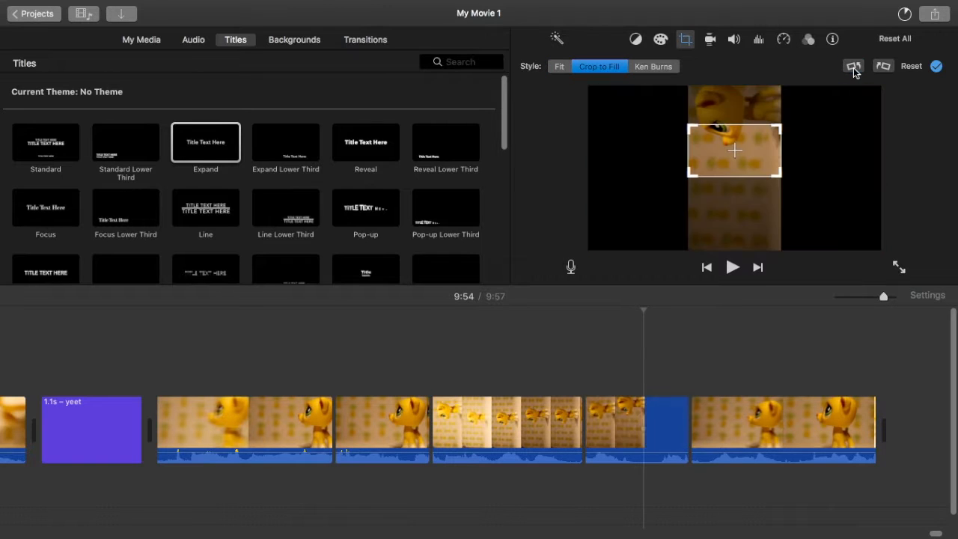
left_click_drag(712, 151, 712, 103)
key("Return")
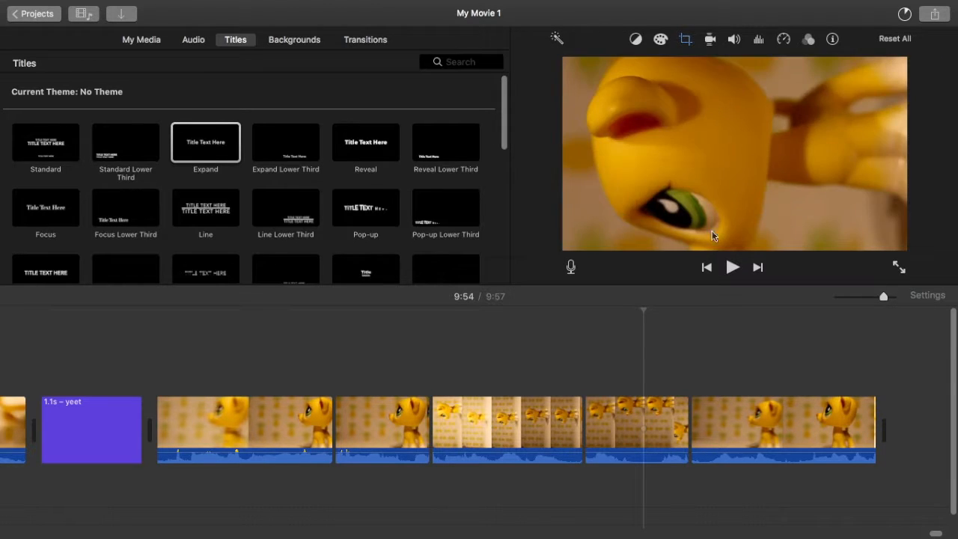
Step: Split the 2.0 s piece at about 9:56, leaving a 0.9 s final piece, and rotate the first part 180 degrees clockwise
left_click(790, 417)
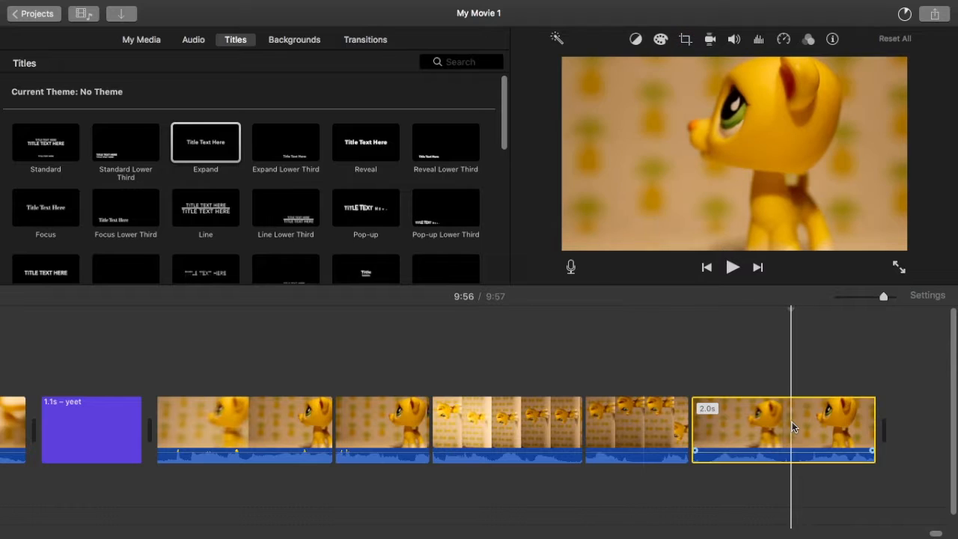
right_click(791, 417)
left_click(816, 402)
left_click(737, 428)
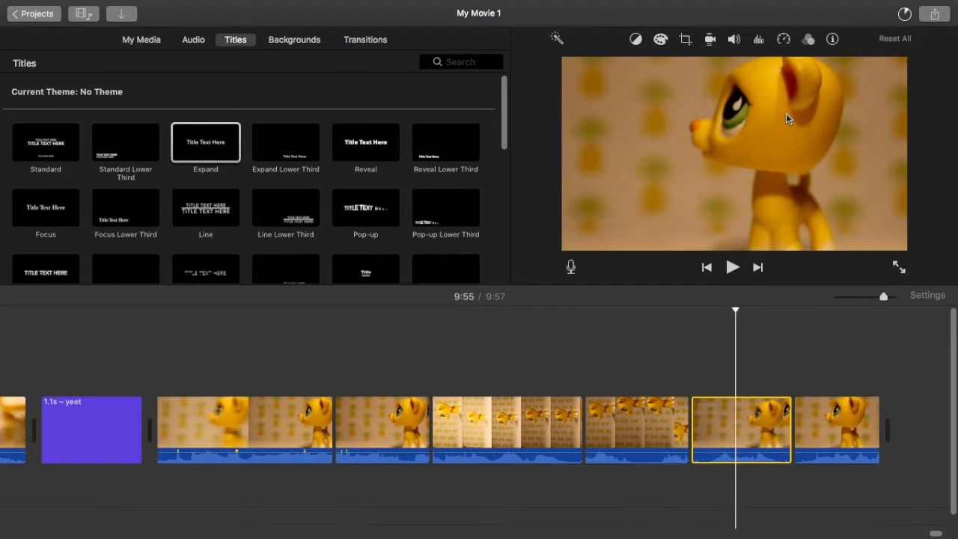
left_click(687, 39)
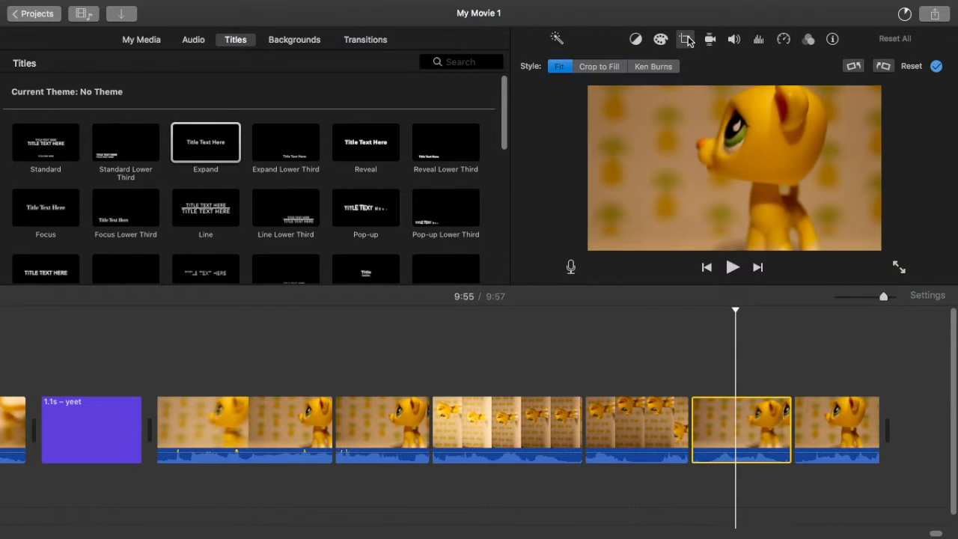
left_click(878, 67)
left_click(877, 68)
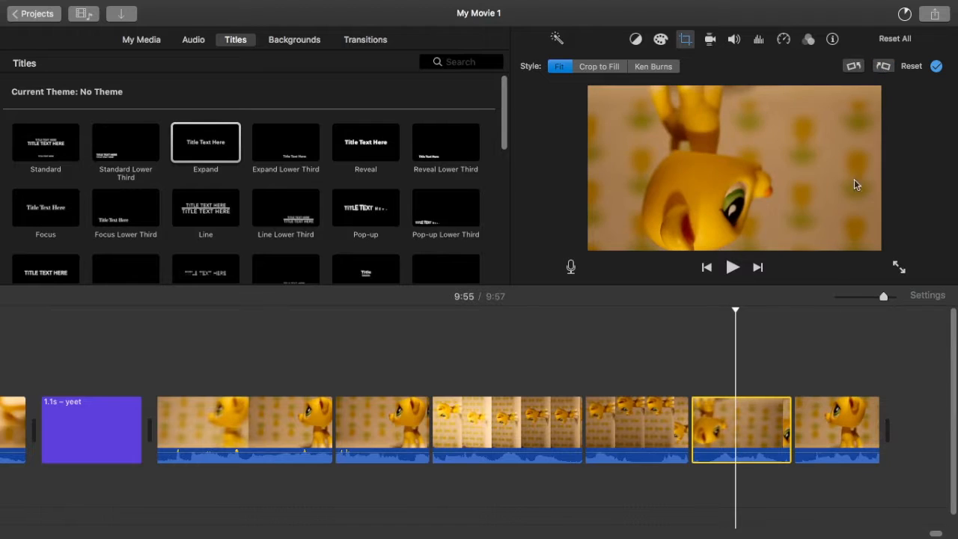
Step: Play back the split and rotated pieces of the yellow toy clip
left_click(841, 411)
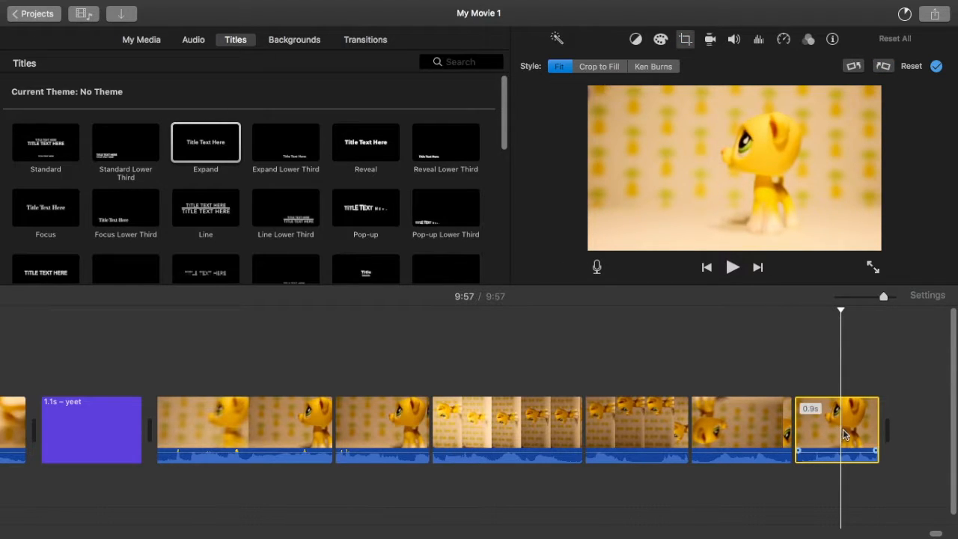
key("space")
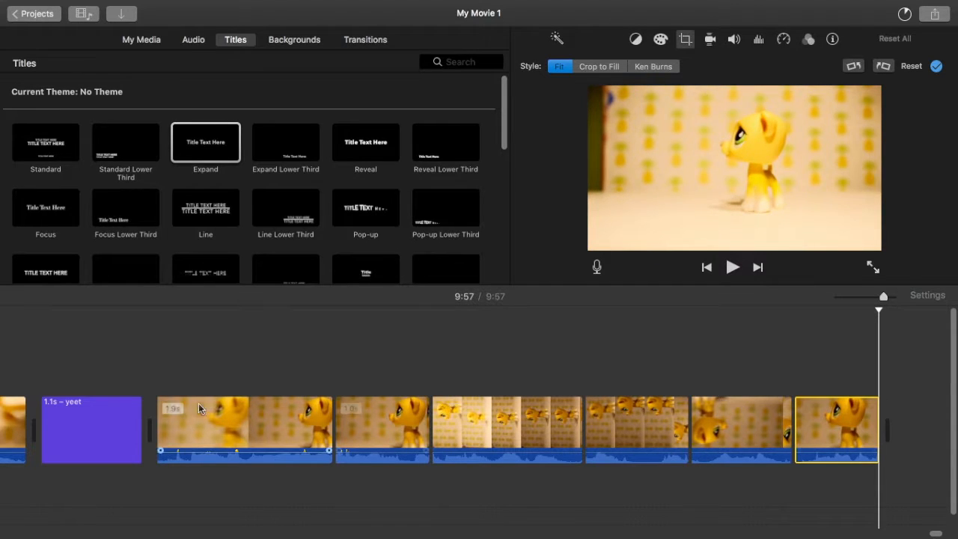
key("space")
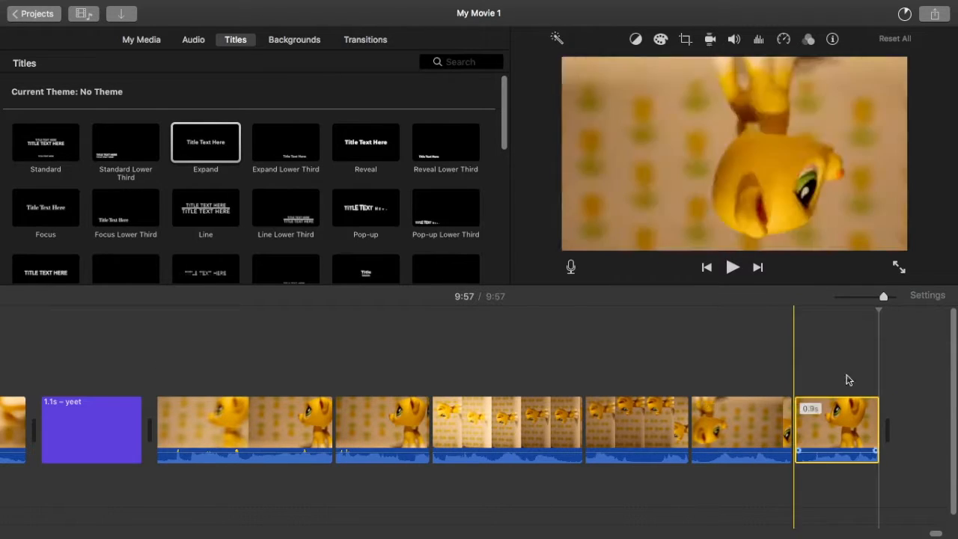
Step: Rotate the cropped piece at about 9:54 another 180 degrees counterclockwise, move its crop frame down over the toy, and play it back
left_click(644, 426)
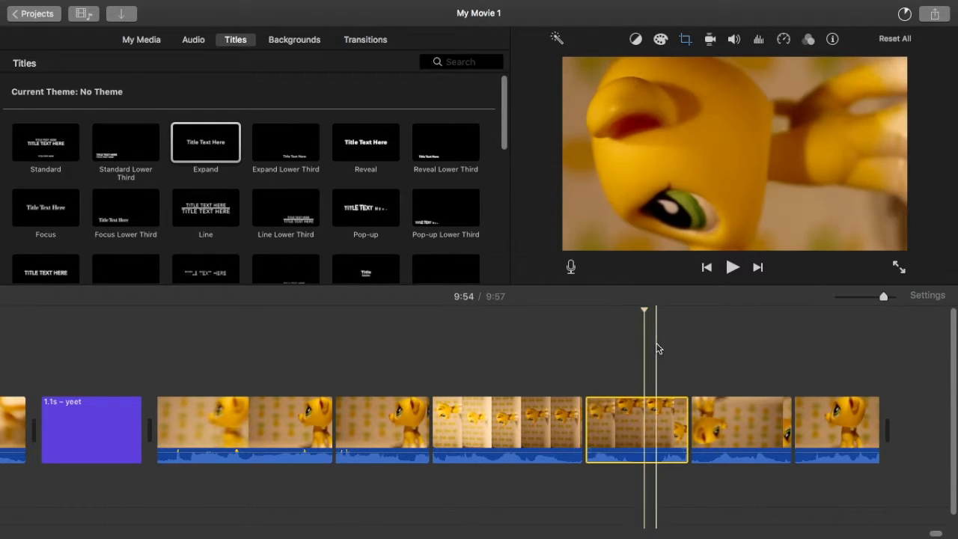
left_click(684, 39)
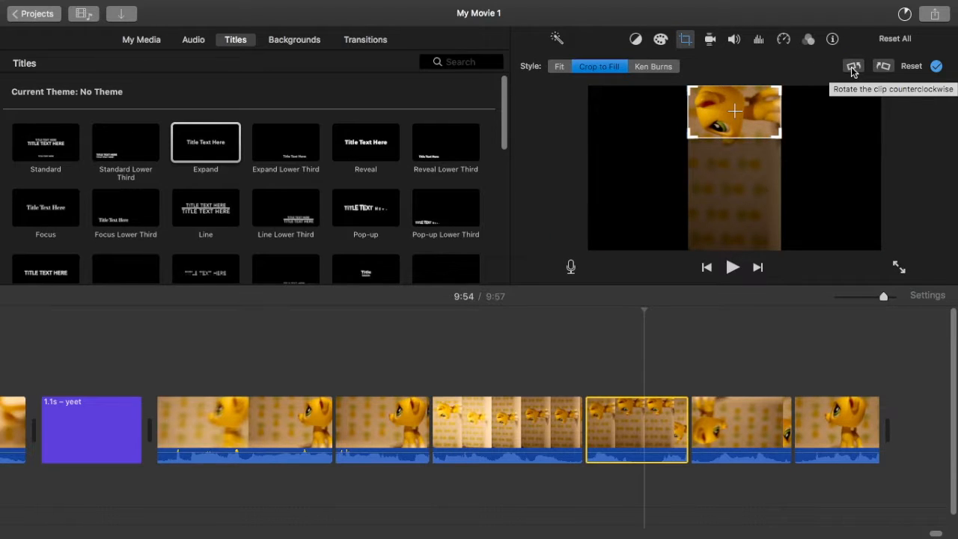
left_click(851, 66)
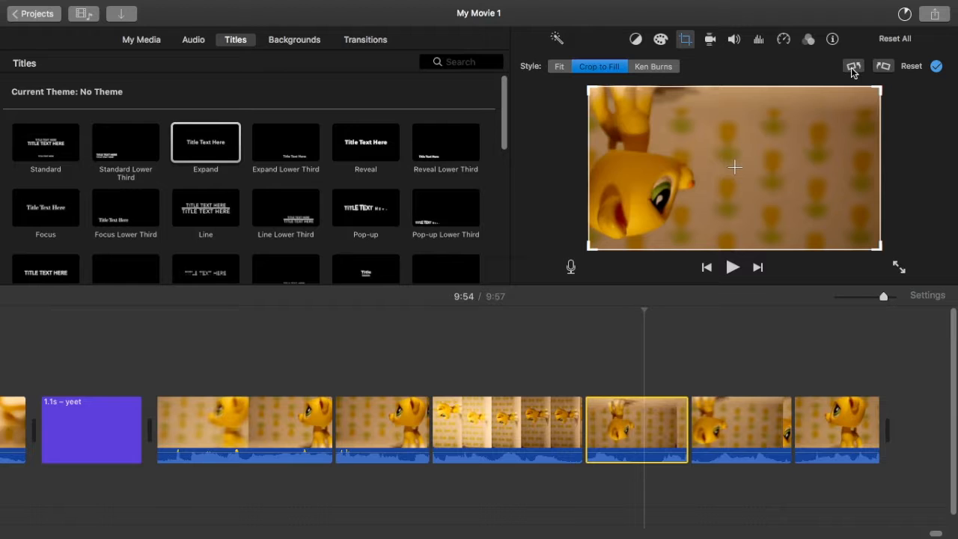
left_click(851, 68)
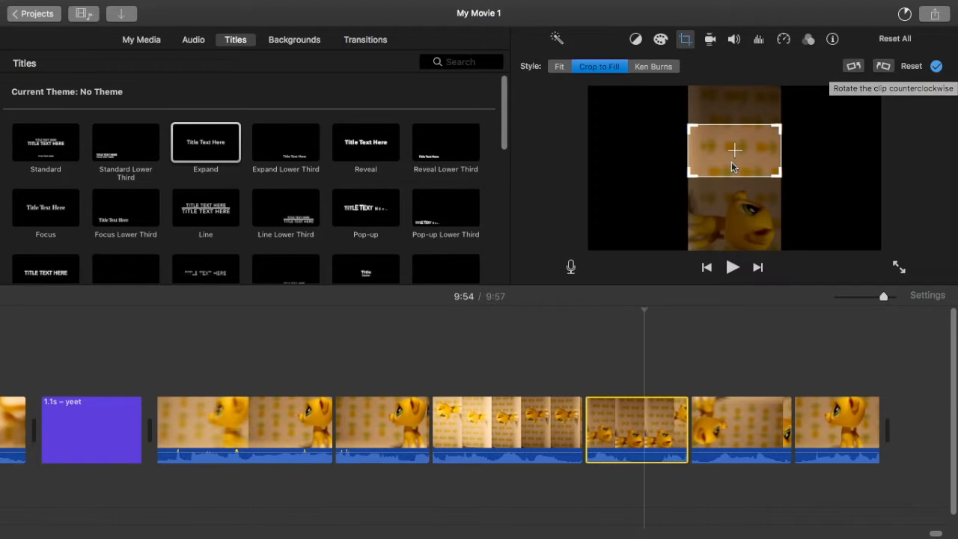
left_click_drag(734, 139, 733, 255)
left_click(734, 268)
left_click(524, 338)
key("space")
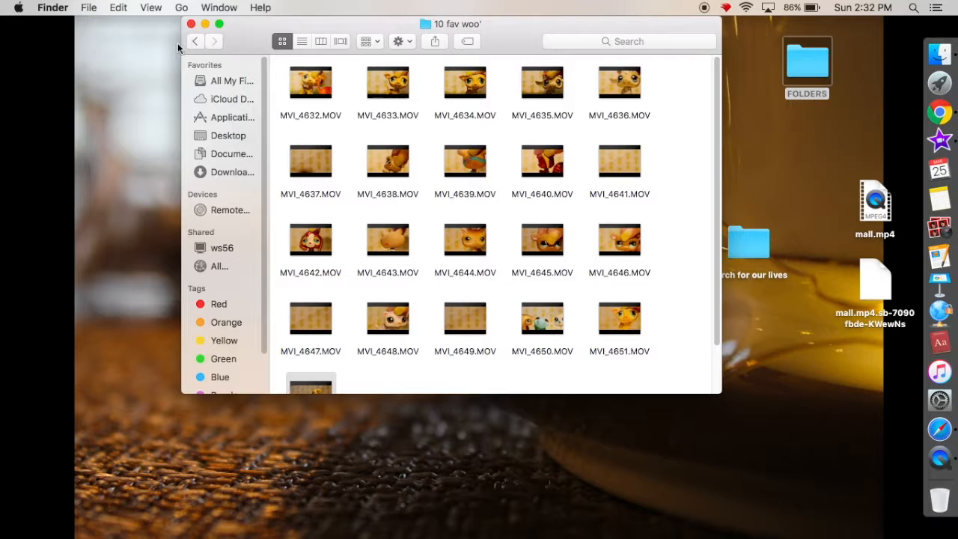
Step: Switch to Finder, open the INTRO/OUTRO folder, and add the "Outro for ZINGA_LPS" video to the end of the iMovie timeline
left_click(195, 42)
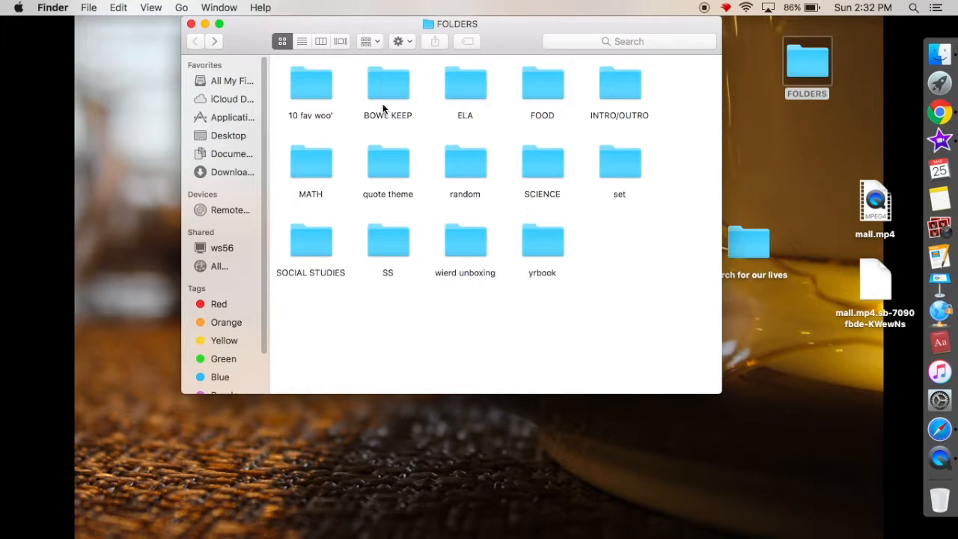
double_click(622, 96)
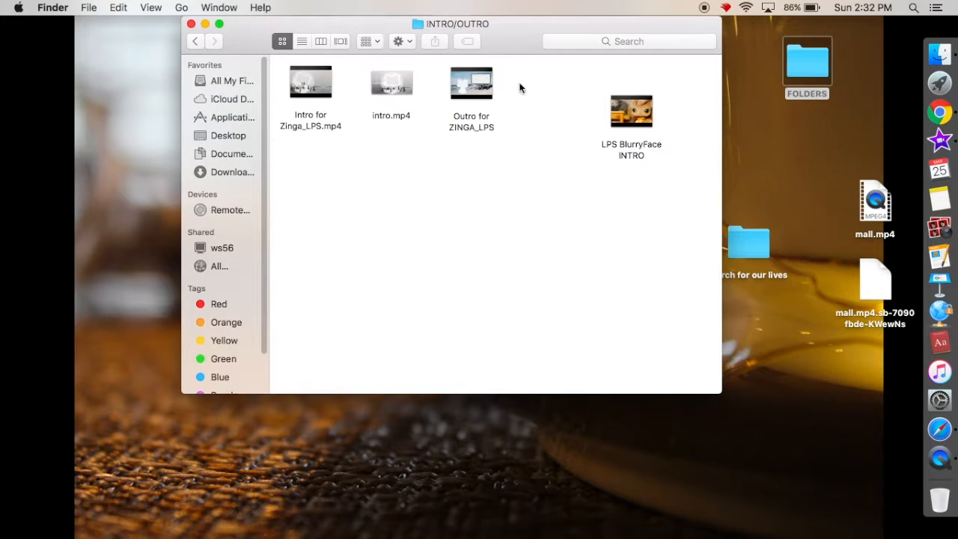
left_click(488, 85)
left_click_drag(488, 85, 915, 421)
scroll(899, 404, "right", 10)
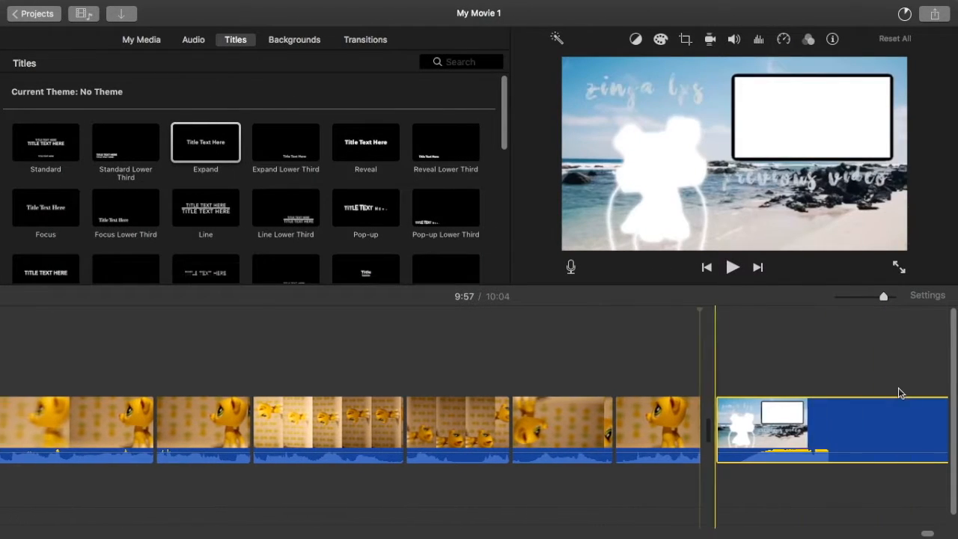
scroll(764, 394, "right", 3)
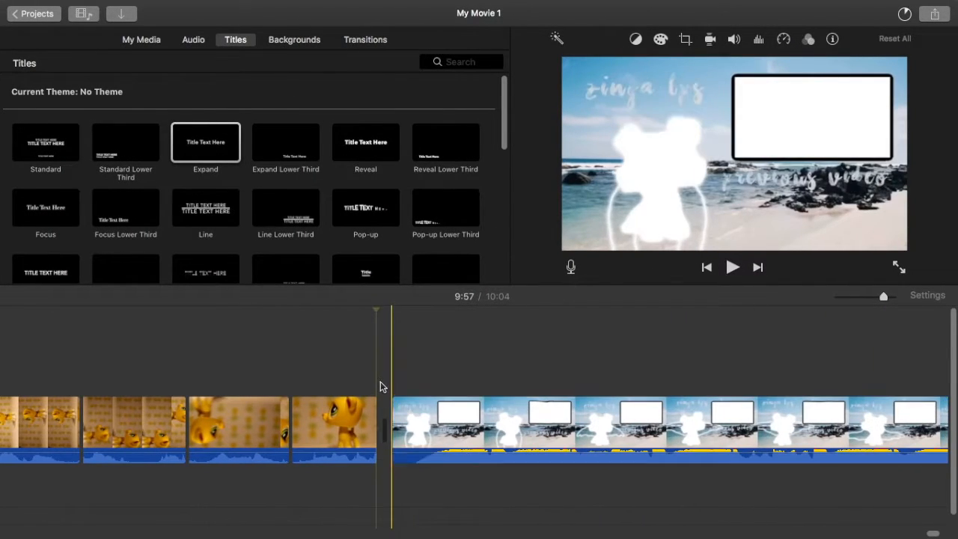
Step: Add a Ripple transition between the last yellow toy piece and the outro, and play it back
left_click(374, 43)
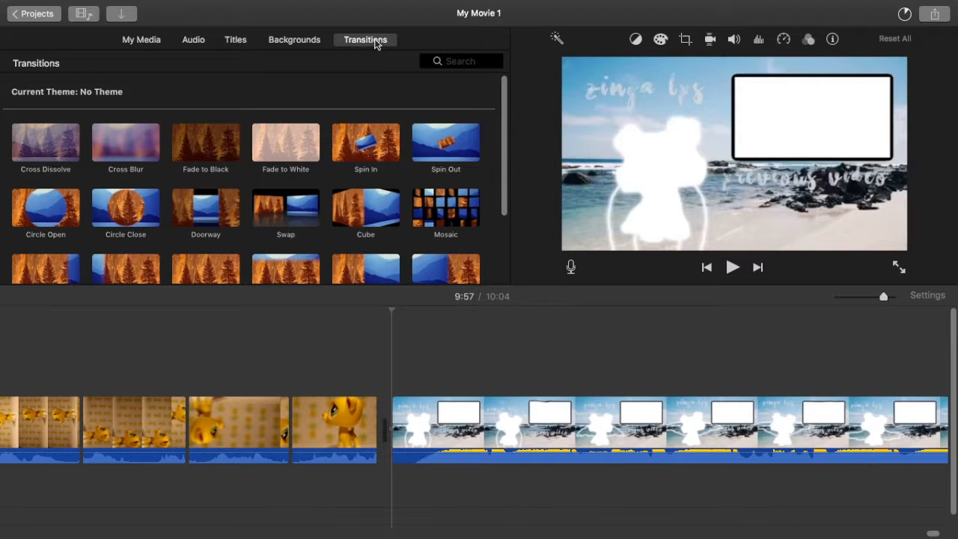
scroll(258, 112, "down", 4)
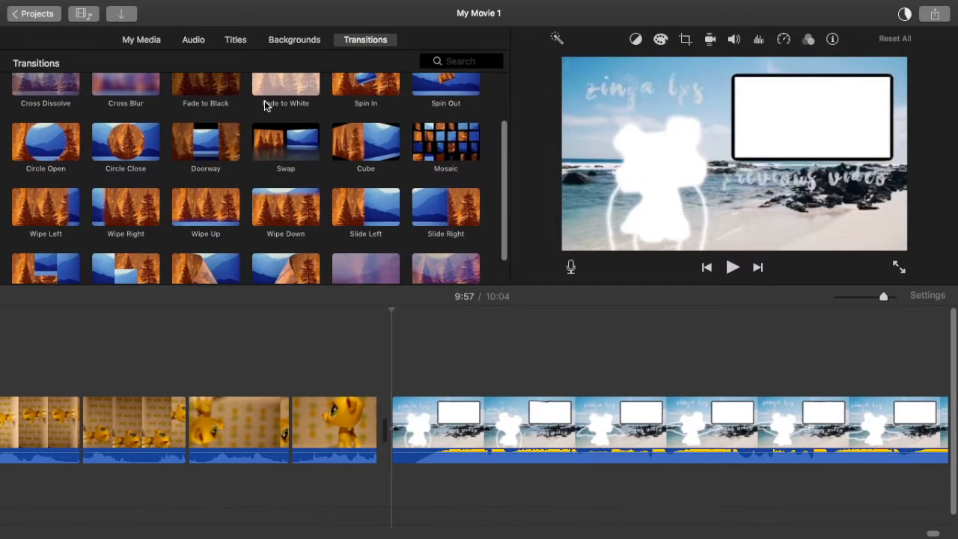
scroll(264, 105, "up", 4)
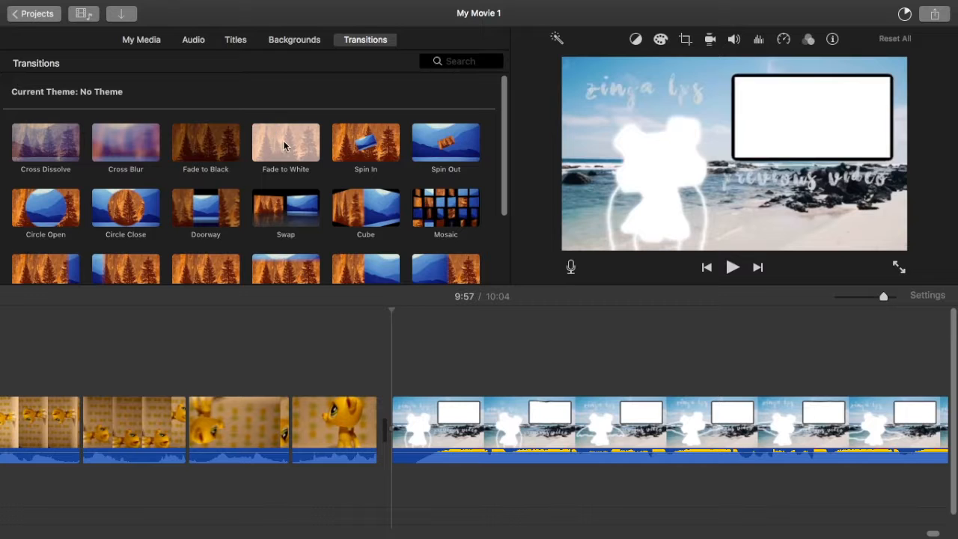
scroll(311, 169, "down", 1)
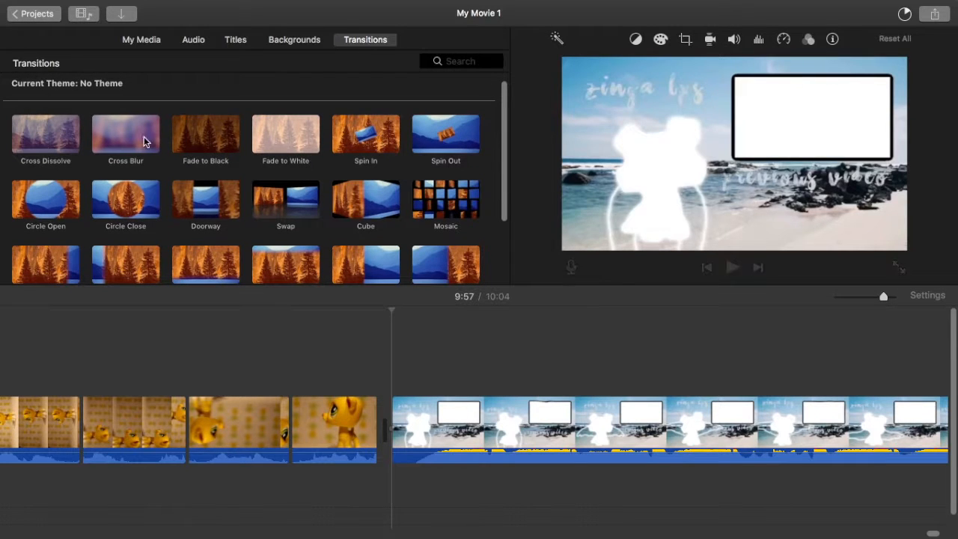
scroll(187, 202, "down", 5)
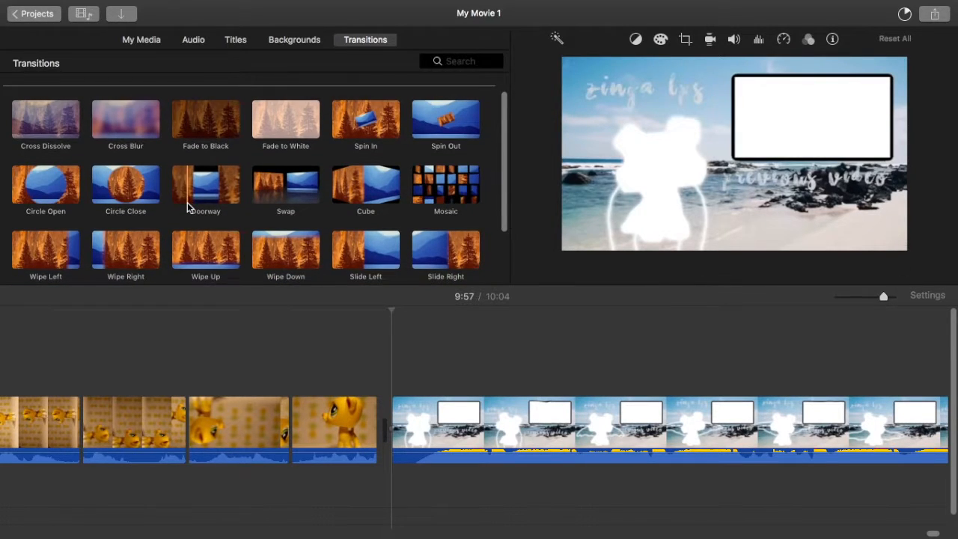
left_click_drag(453, 244, 350, 419)
left_click(446, 364)
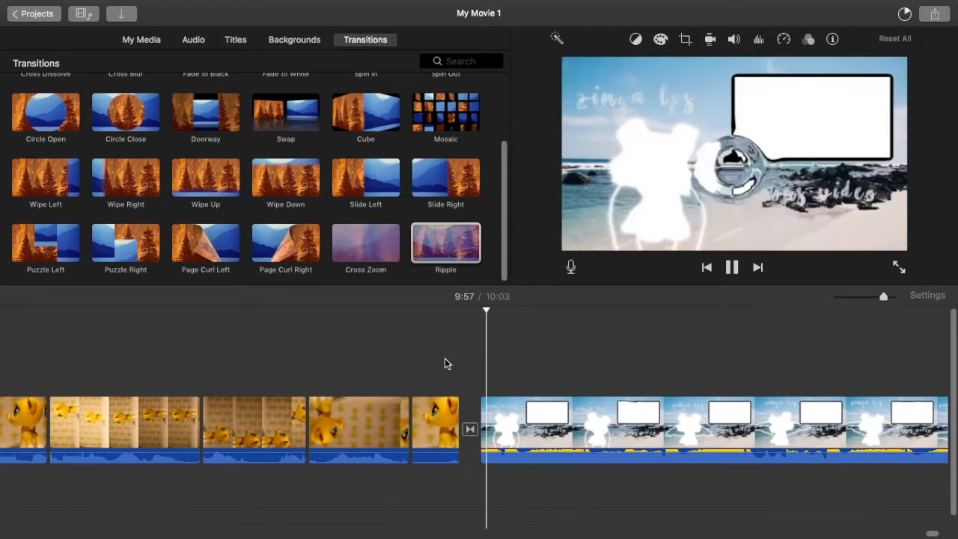
key("space")
scroll(446, 362, "left", 15)
scroll(445, 364, "left", 20)
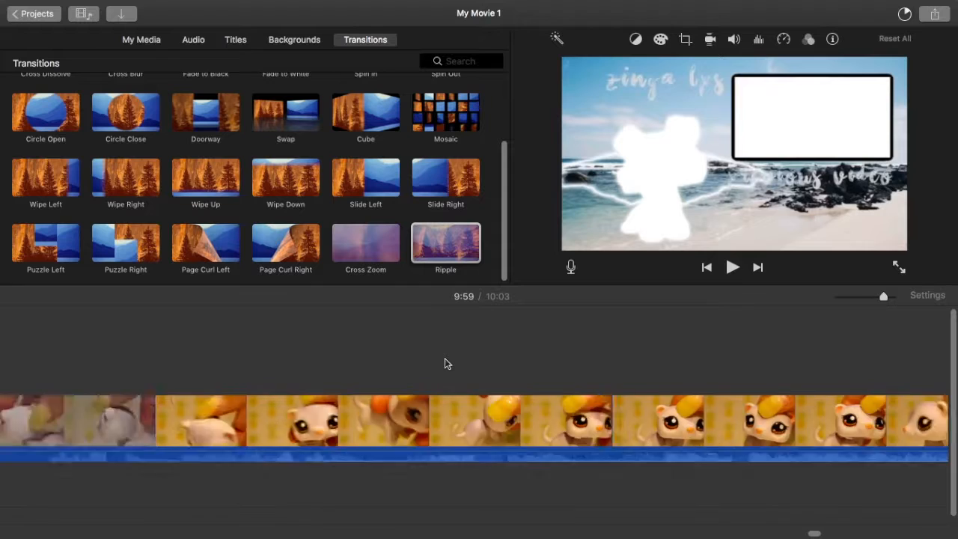
scroll(445, 359, "left", 10)
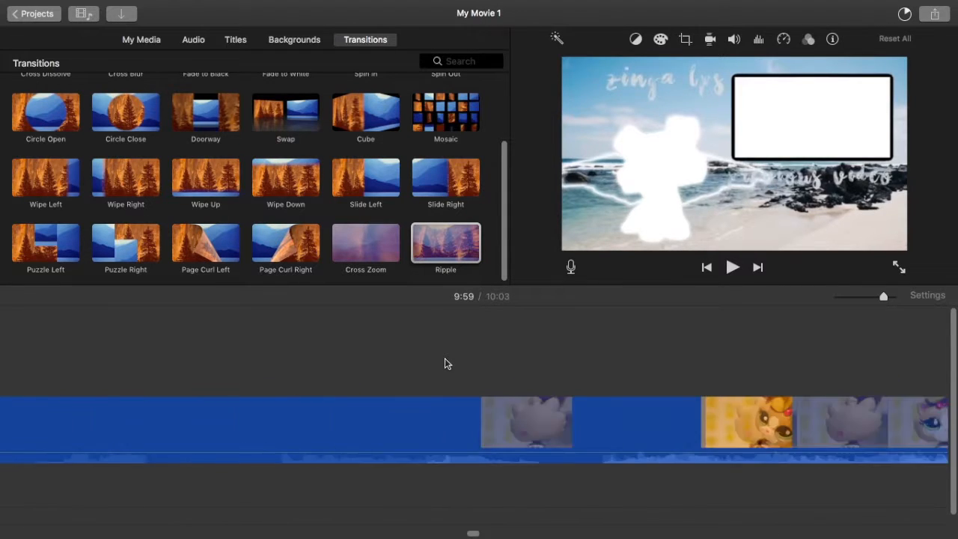
scroll(457, 370, "left", 5)
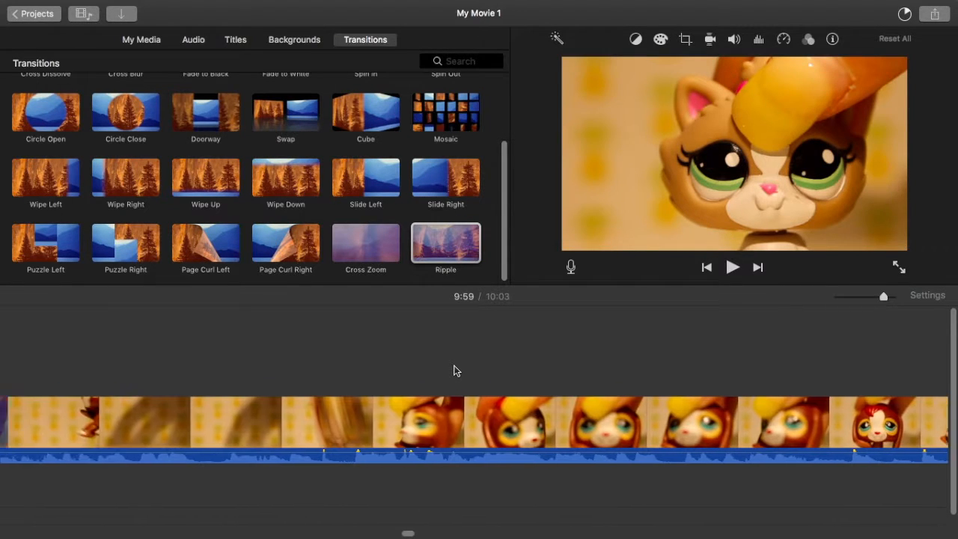
scroll(455, 369, "left", 20)
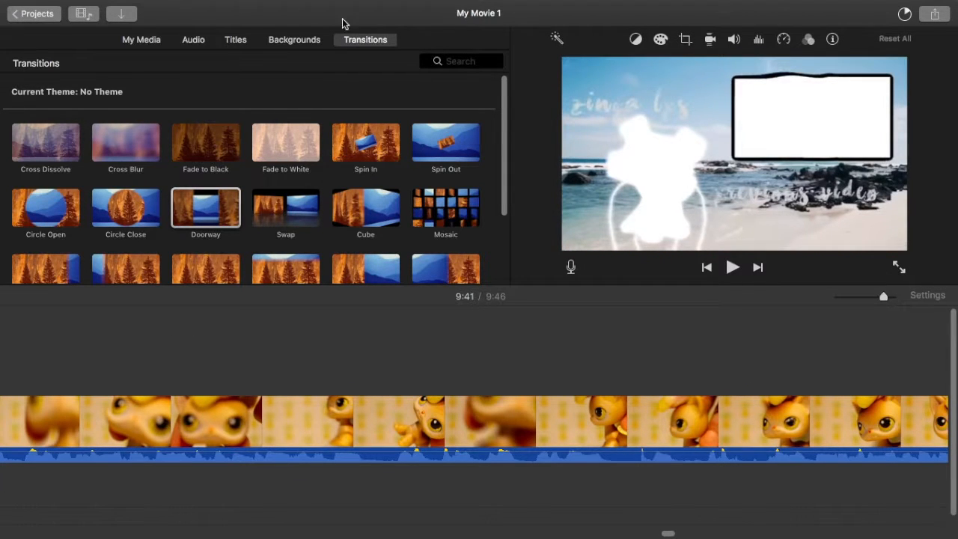
Step: Show the iTunes music library in the audio browser and bring the start of the timeline into view
left_click(194, 42)
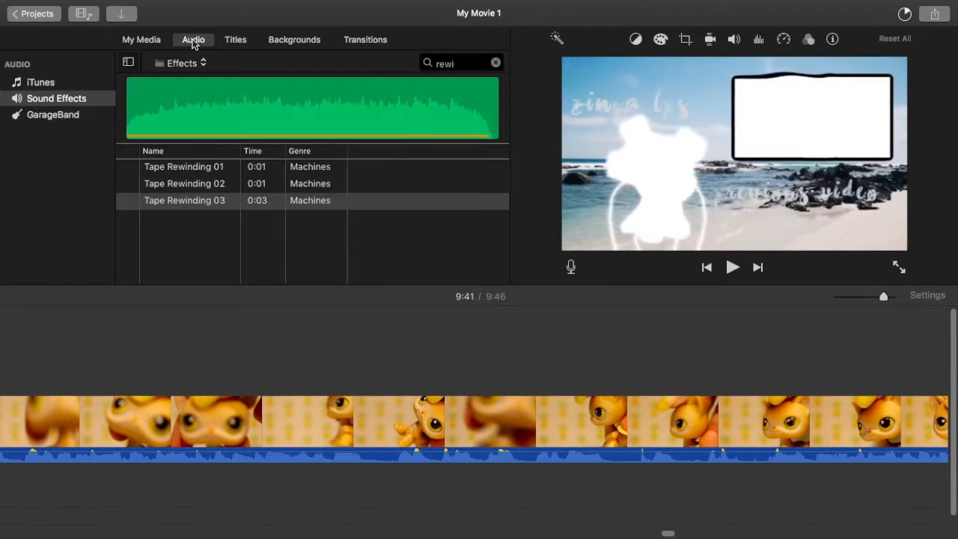
left_click(41, 83)
scroll(255, 329, "left", 10)
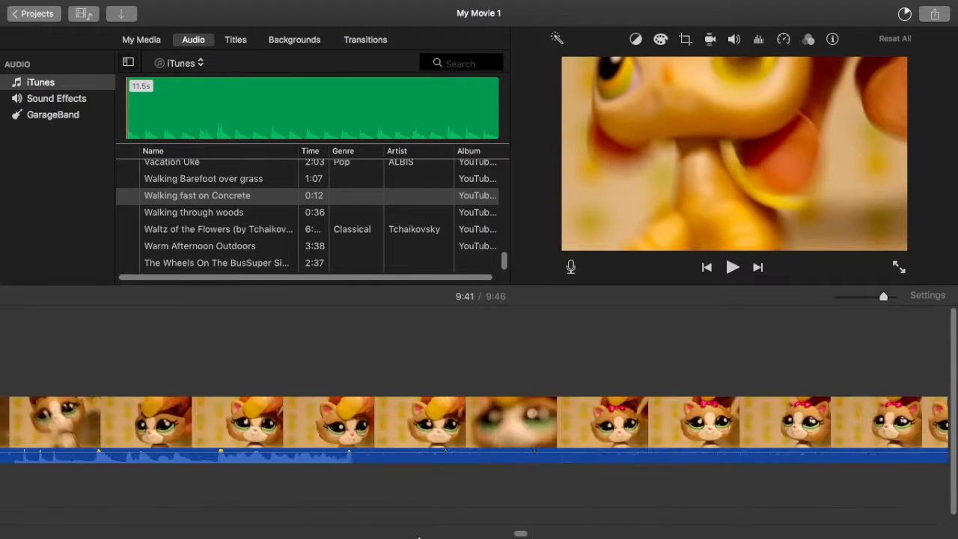
left_click_drag(520, 531, 13, 524)
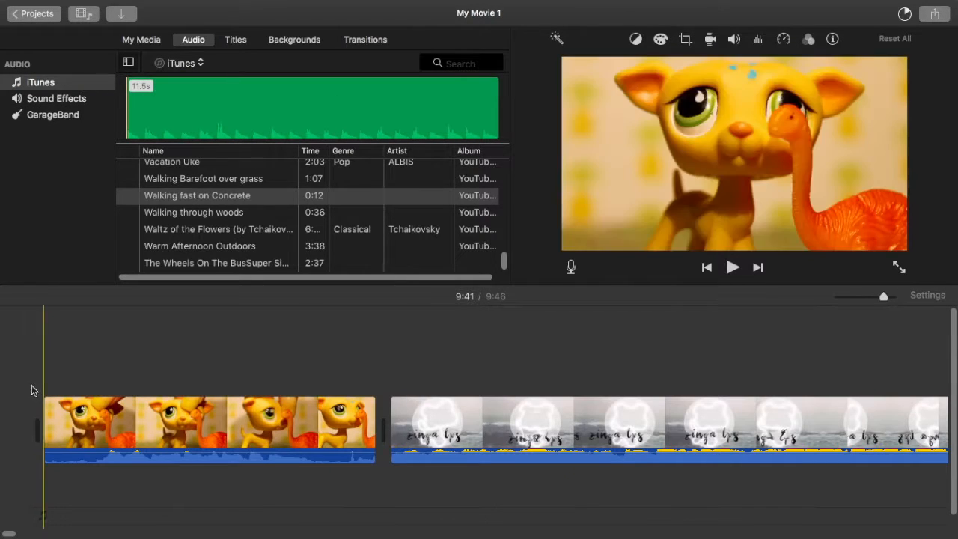
scroll(260, 211, "up", 4)
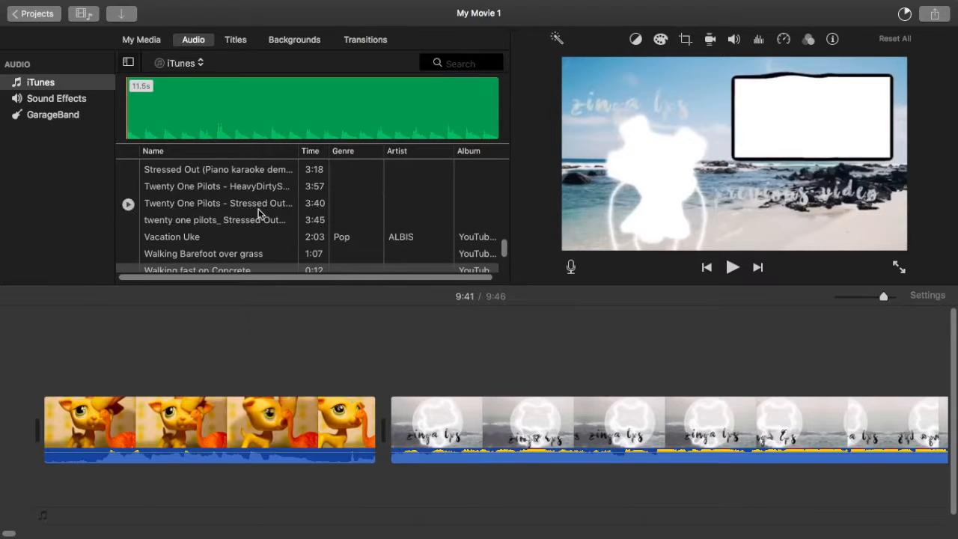
Step: Preview the iTunes songs "Vacation Uke", "Stay", "Ride" and "Natural" as possible background music
left_click(127, 238)
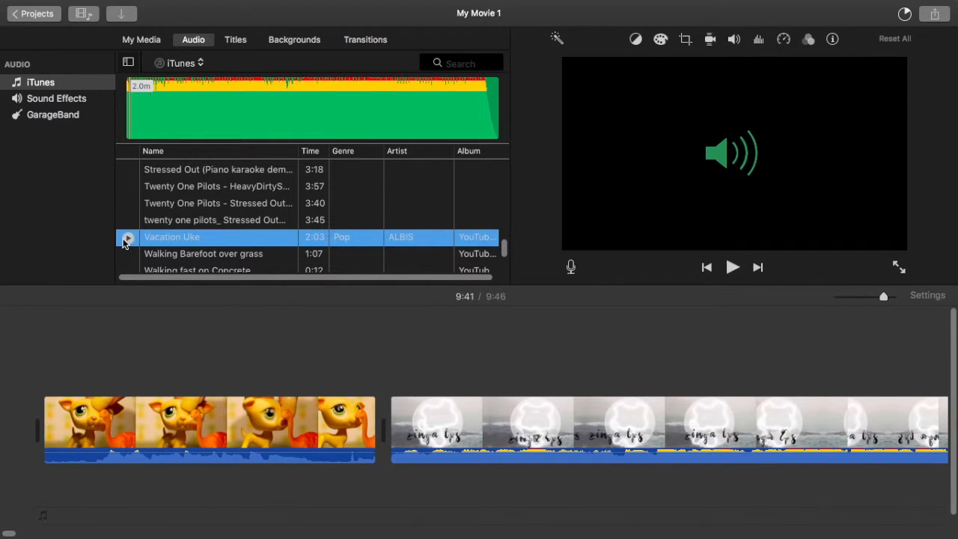
scroll(124, 241, "up", 4)
left_click(128, 219)
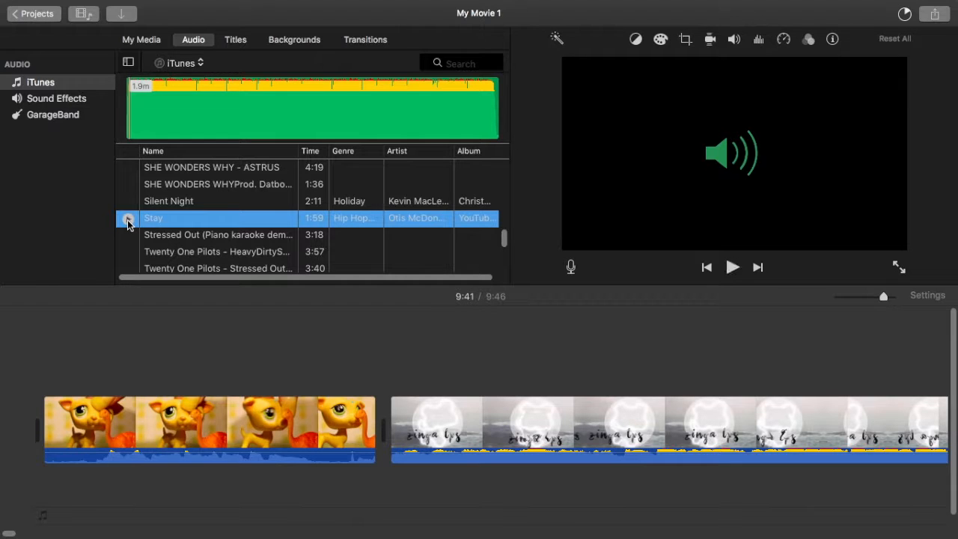
scroll(128, 223, "up", 4)
left_click(127, 221)
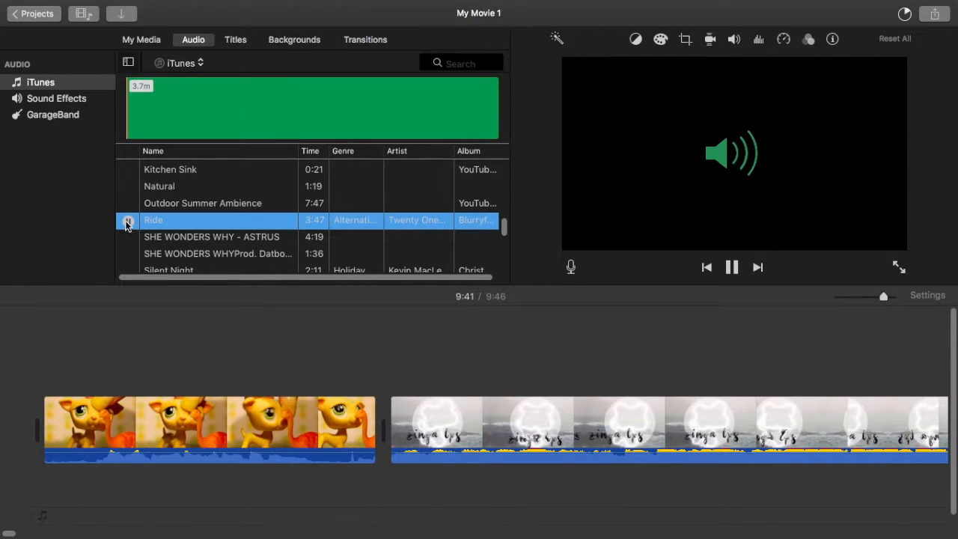
left_click(128, 187)
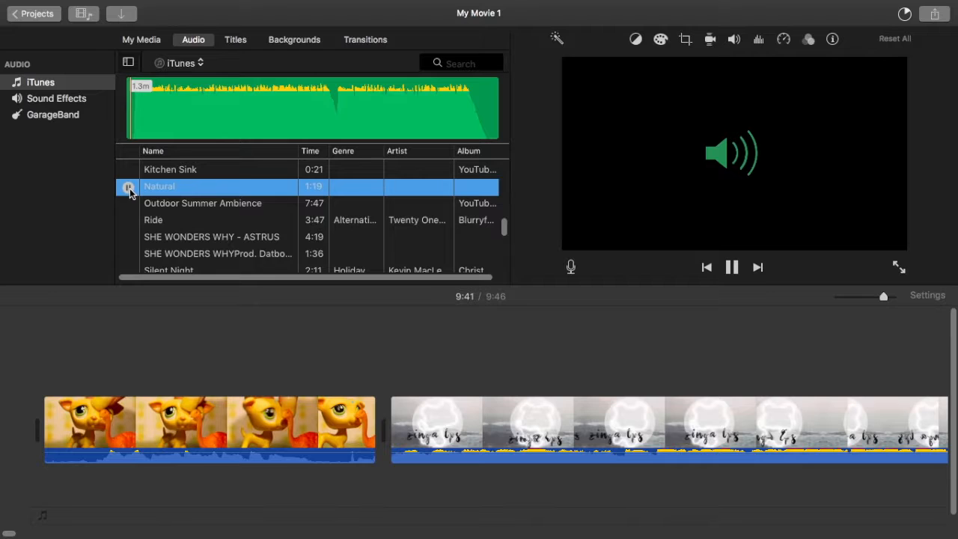
scroll(128, 190, "up", 1)
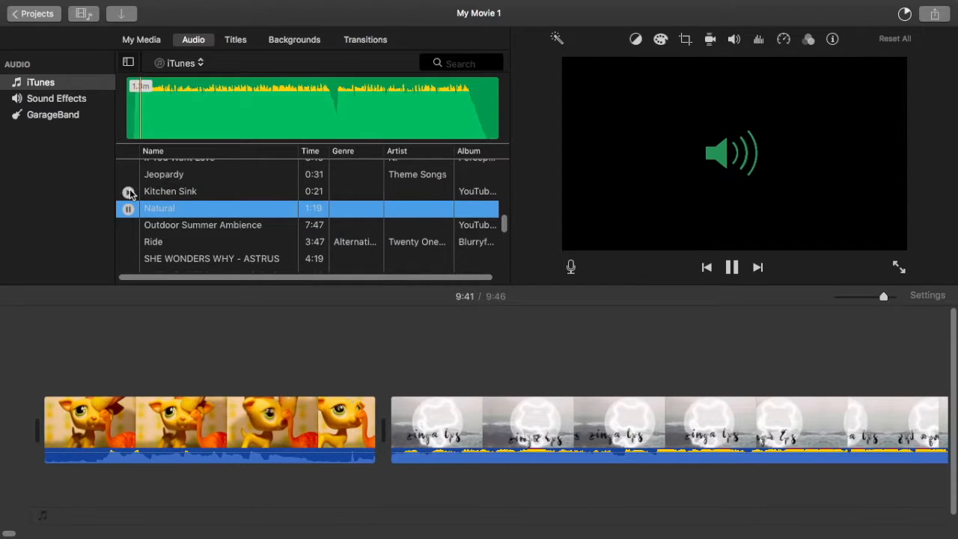
left_click(129, 192)
left_click(128, 209)
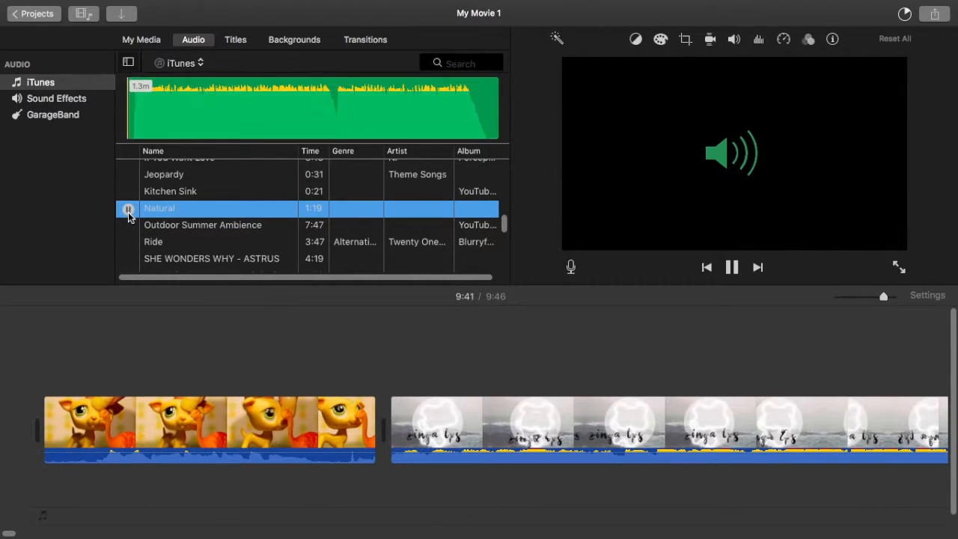
Step: Preview "How it Began" and other iTunes songs listed above it
scroll(129, 215, "up", 2)
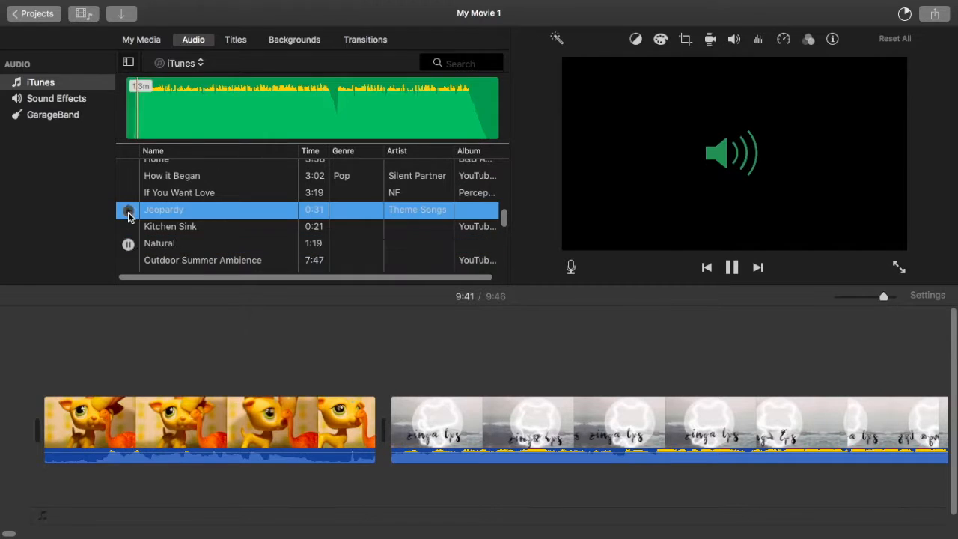
left_click(128, 177)
scroll(128, 183, "up", 1)
left_click(127, 182)
left_click(128, 182)
scroll(127, 184, "up", 6)
scroll(128, 219, "up", 3)
Step: Preview "Fireflies and Stardust", "Dishes Shuffling", "Coffee Shop" and "Cheery Monday" in the iTunes library
left_click(127, 240)
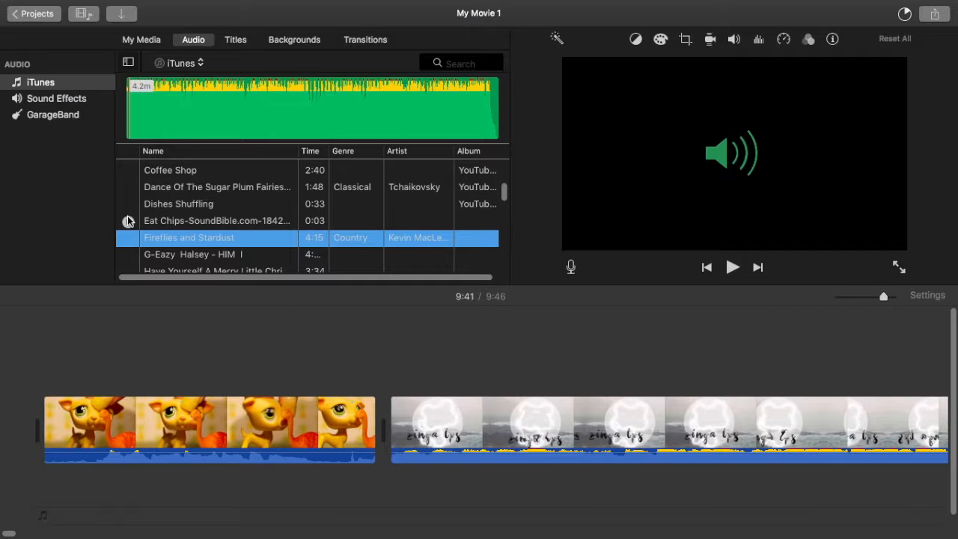
left_click(128, 204)
left_click(128, 171)
scroll(124, 175, "up", 2)
left_click(124, 192)
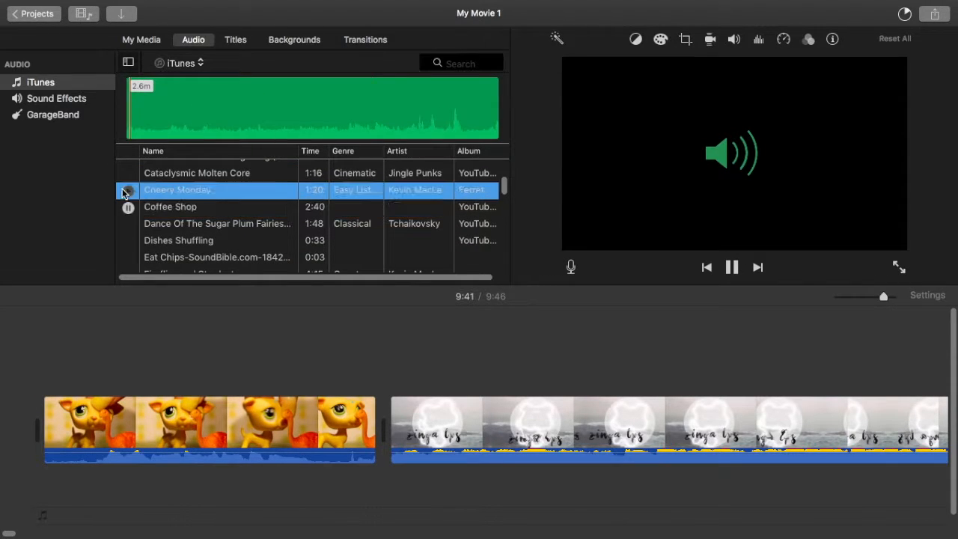
scroll(126, 194, "up", 5)
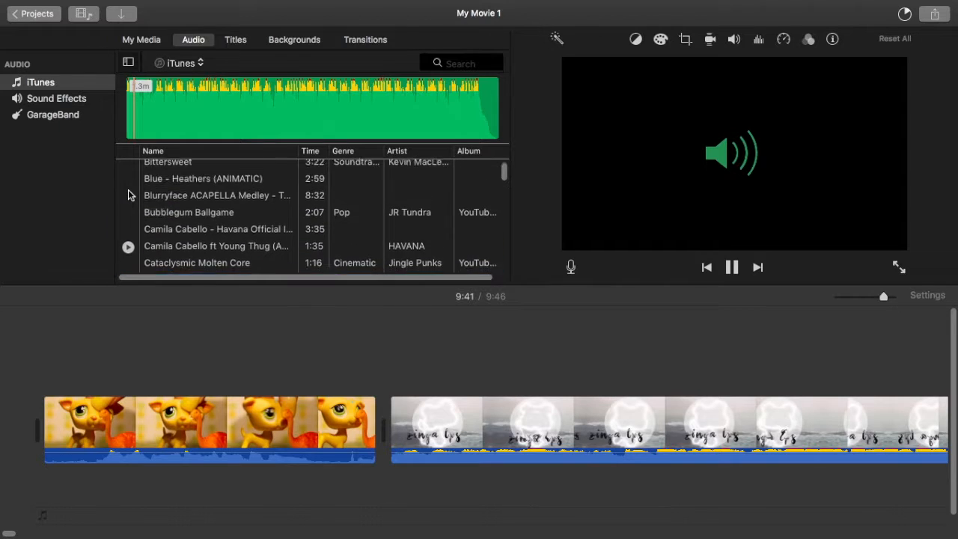
Step: Preview "Walking through woods" and "Vacation Uke" near the end of the iTunes list
scroll(128, 197, "down", 20)
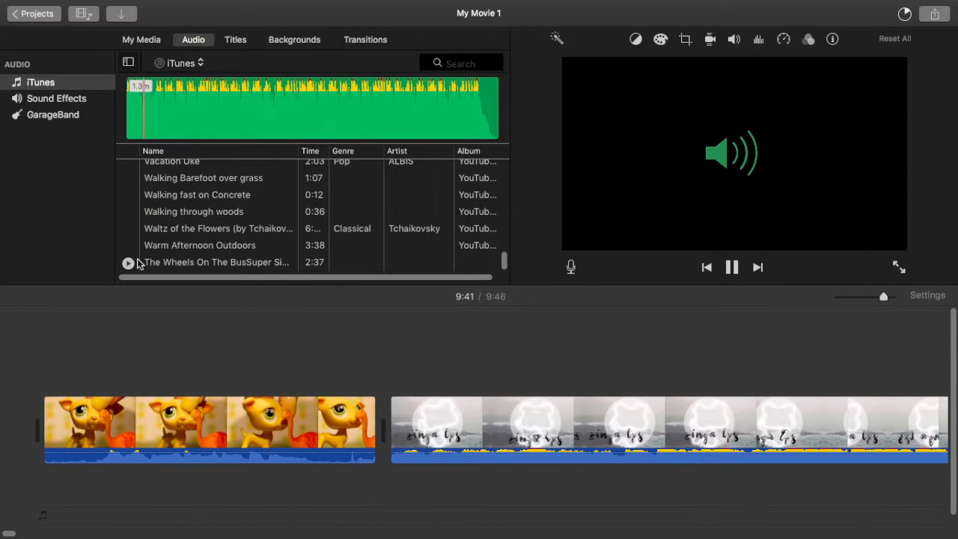
left_click(128, 214)
scroll(127, 221, "up", 3)
left_click(128, 205)
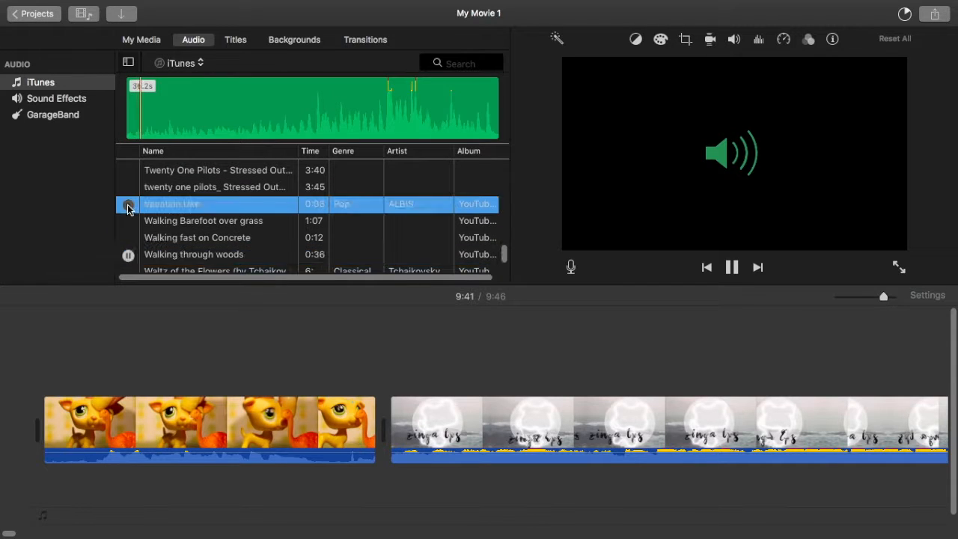
scroll(128, 208, "up", 2)
Step: Check the GarageBand library, and open the Theme Music folder of the sound effects
left_click(78, 116)
left_click(78, 99)
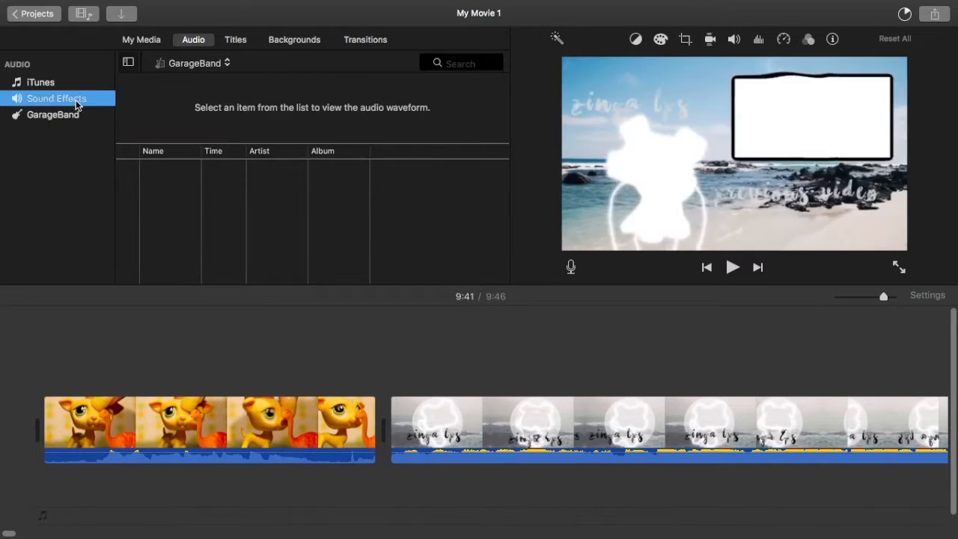
left_click(179, 63)
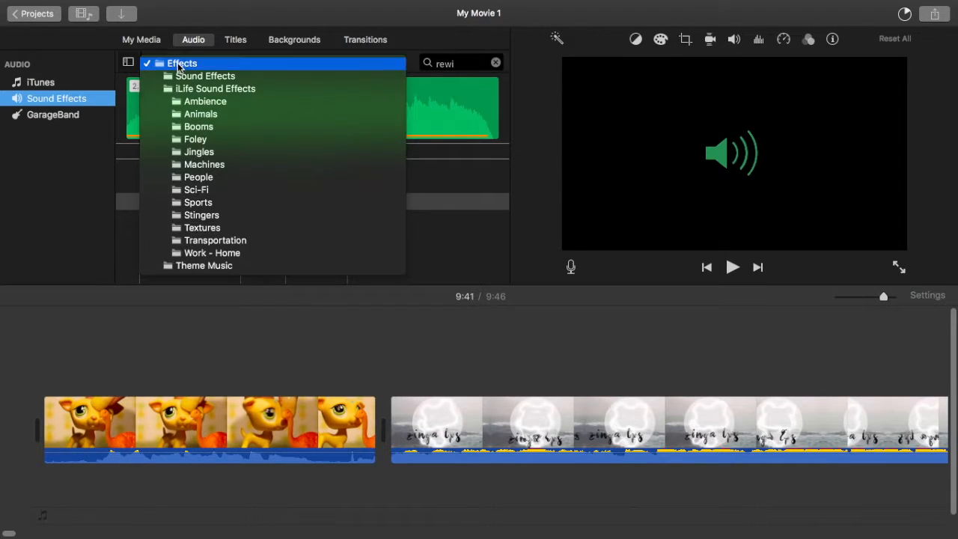
left_click(204, 266)
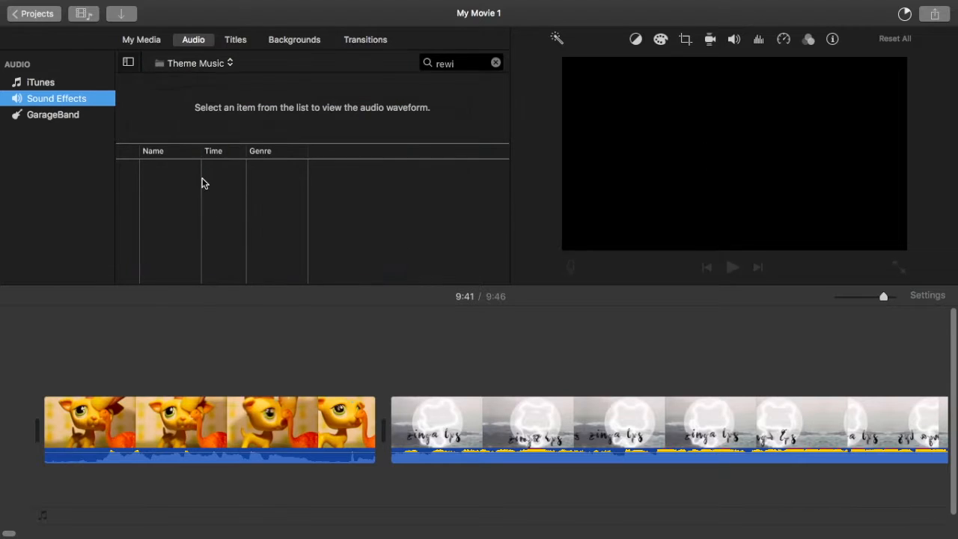
left_click(152, 170)
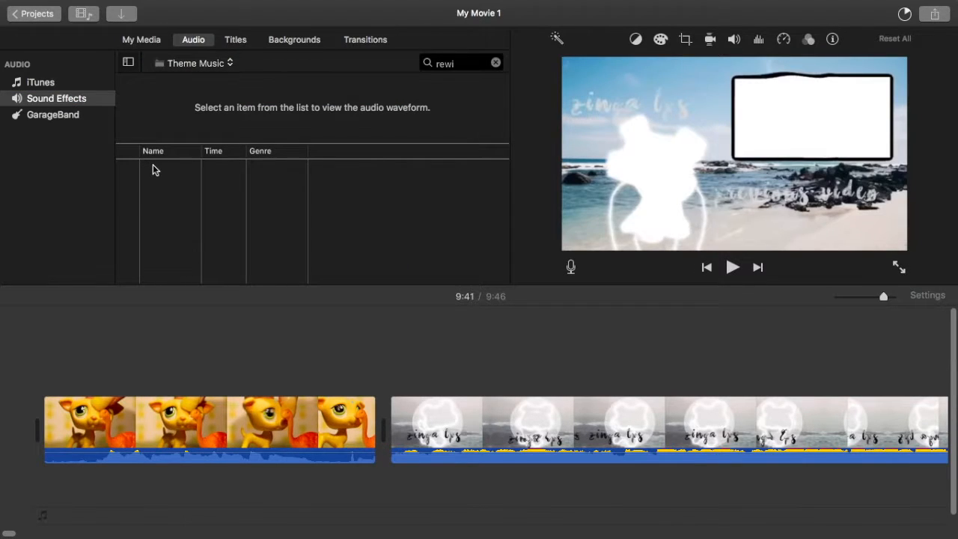
Step: Clear the "rewi" search text from the Effects category and list all the Theme Music tracks
left_click(173, 67)
left_click(182, 63)
left_click(184, 65)
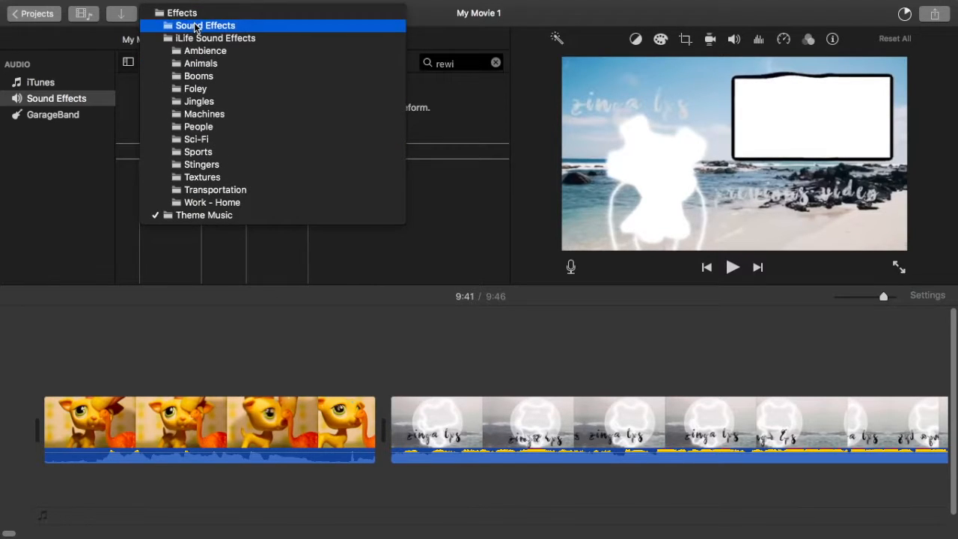
left_click(193, 14)
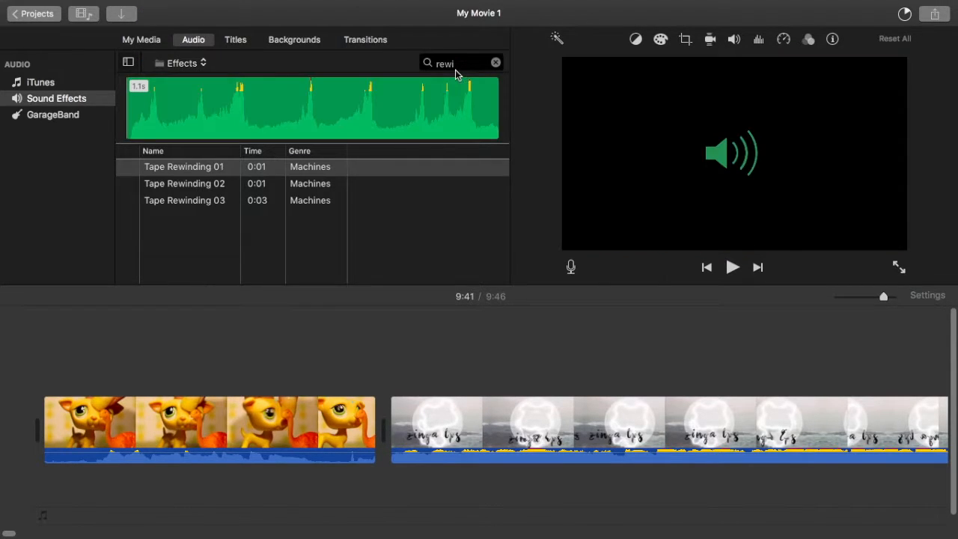
double_click(455, 67)
key("BackSpace")
left_click(195, 58)
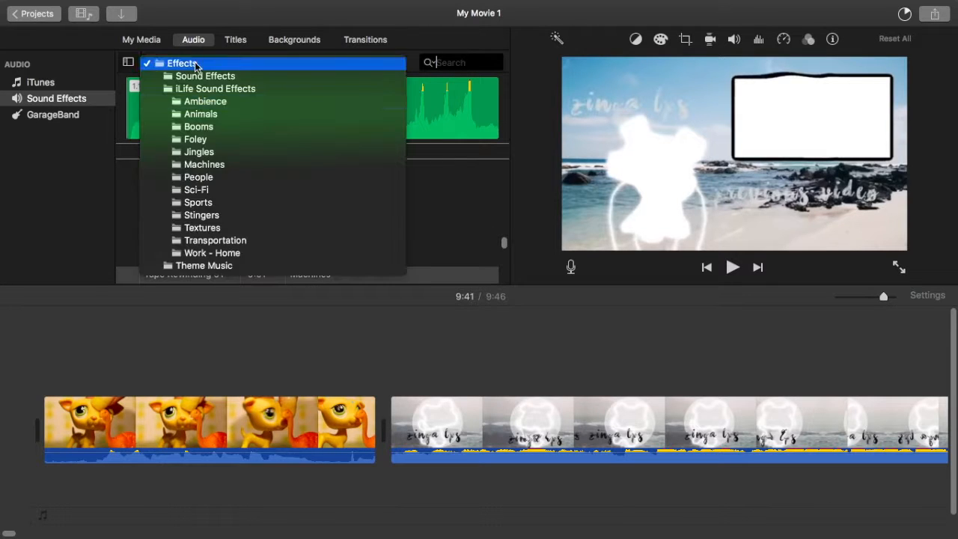
left_click(202, 266)
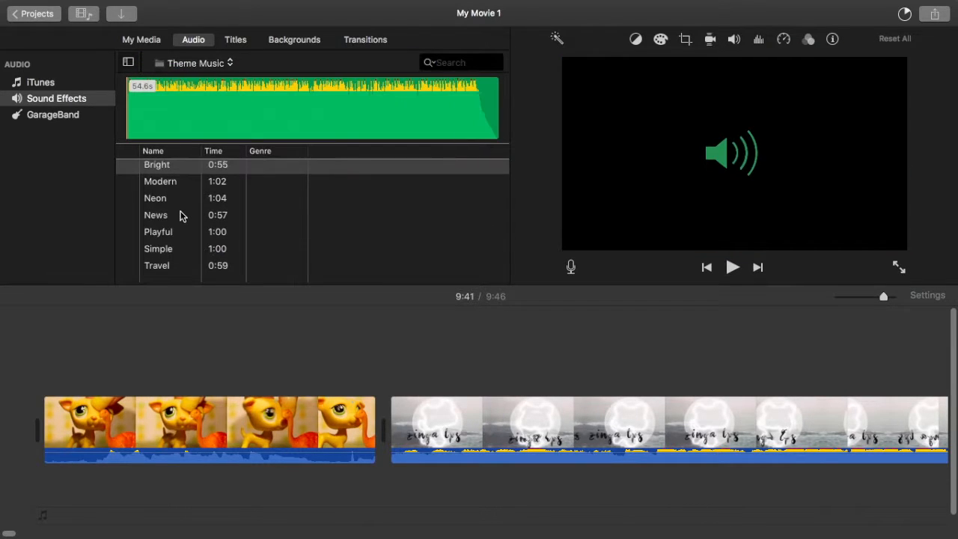
Step: Preview the theme tracks Travel, Simple, Playful, News, Neon, Modern and Bright, and play Modern once more
left_click(128, 270)
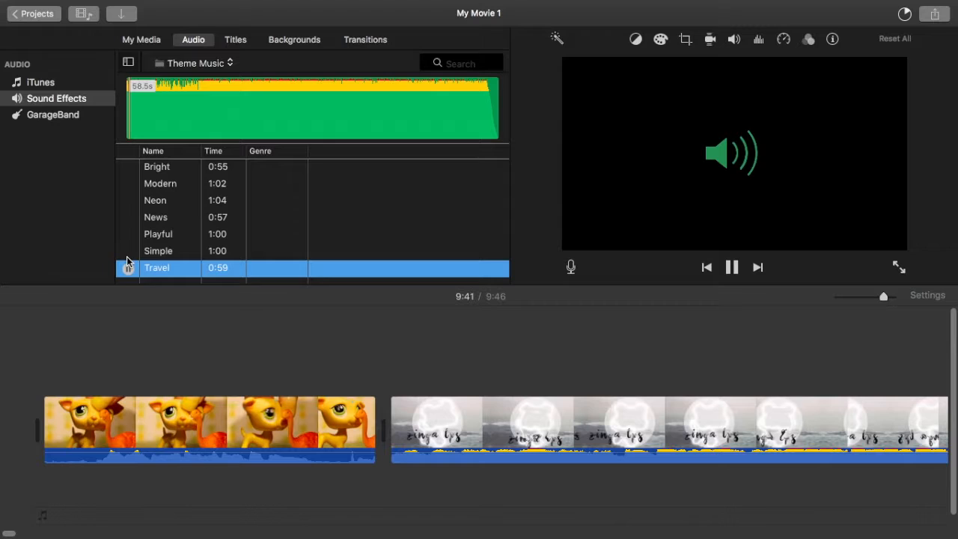
left_click(128, 252)
left_click(128, 234)
left_click(127, 218)
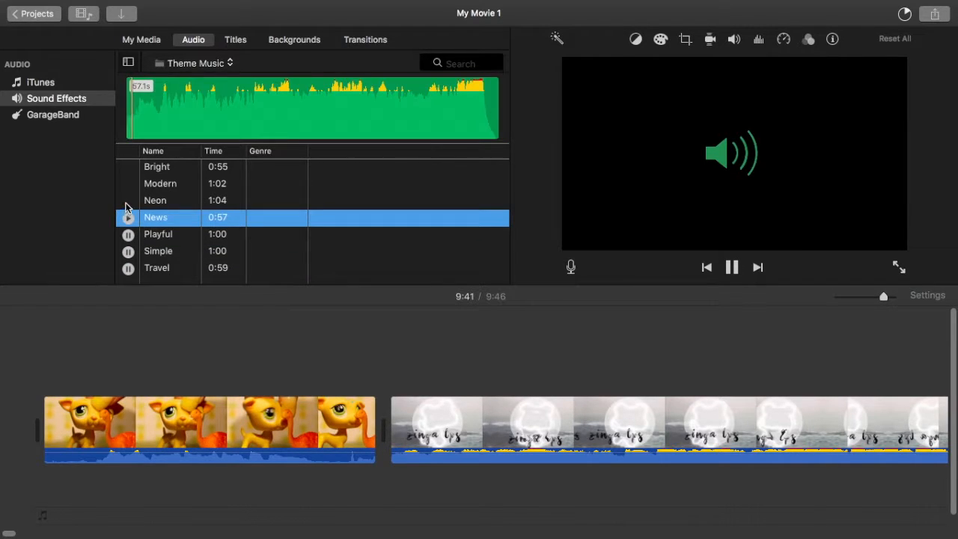
left_click(127, 201)
left_click(127, 184)
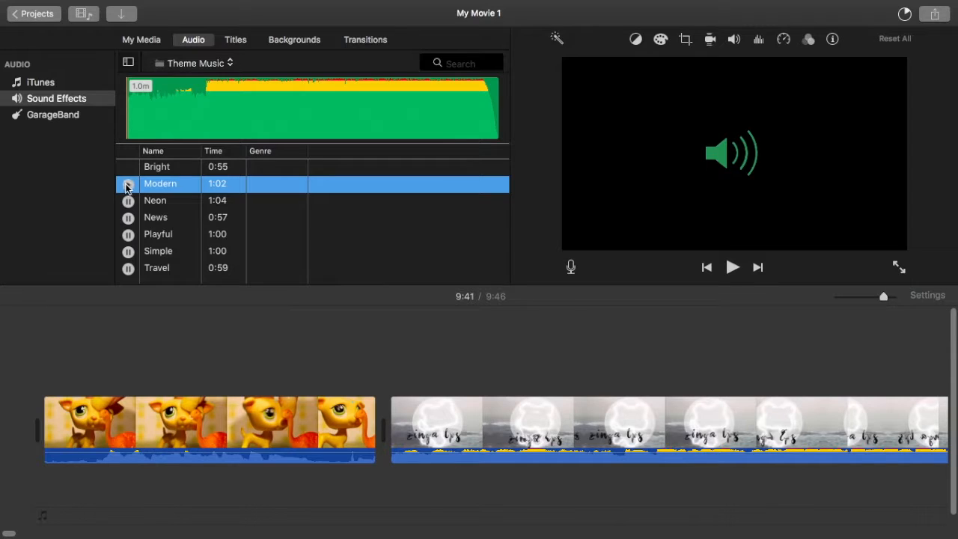
left_click(128, 168)
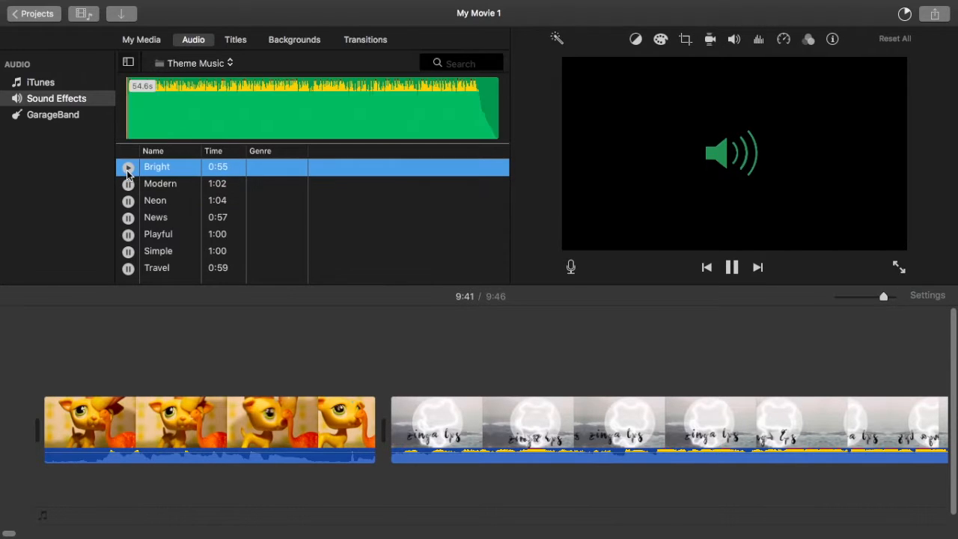
left_click(128, 184)
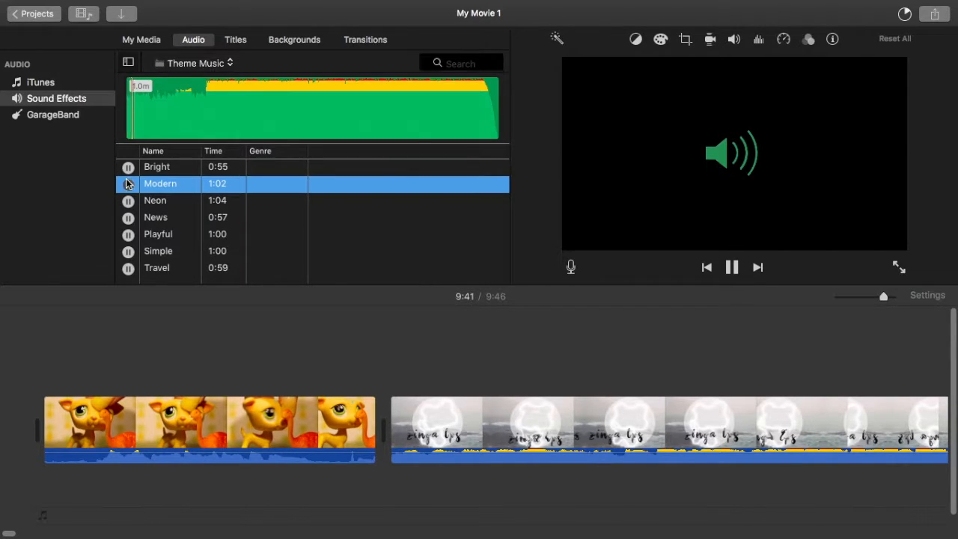
Step: Try the "Modern" theme track under the start of the movie with its volume lowered, play it back, and delete it
left_click_drag(288, 194, 11, 475)
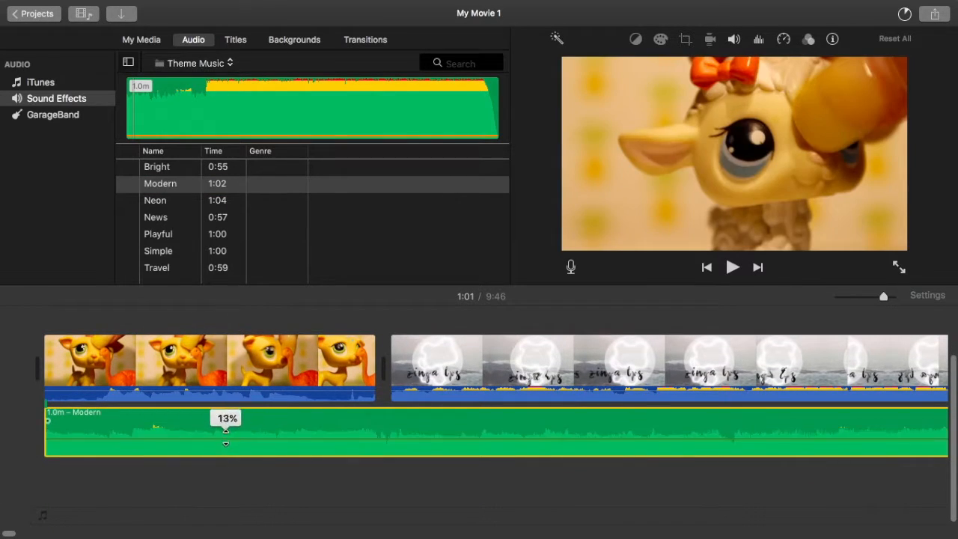
left_click_drag(226, 438, 225, 439)
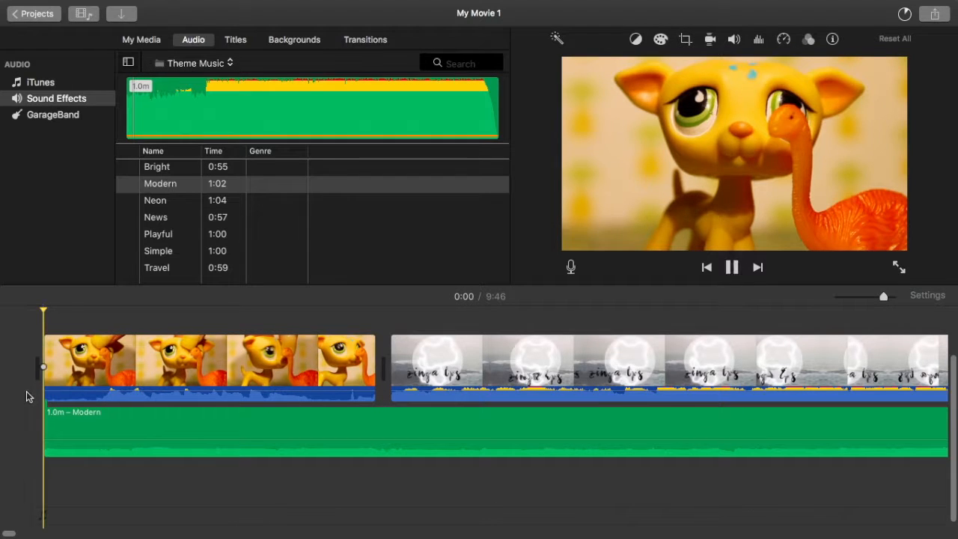
key("space")
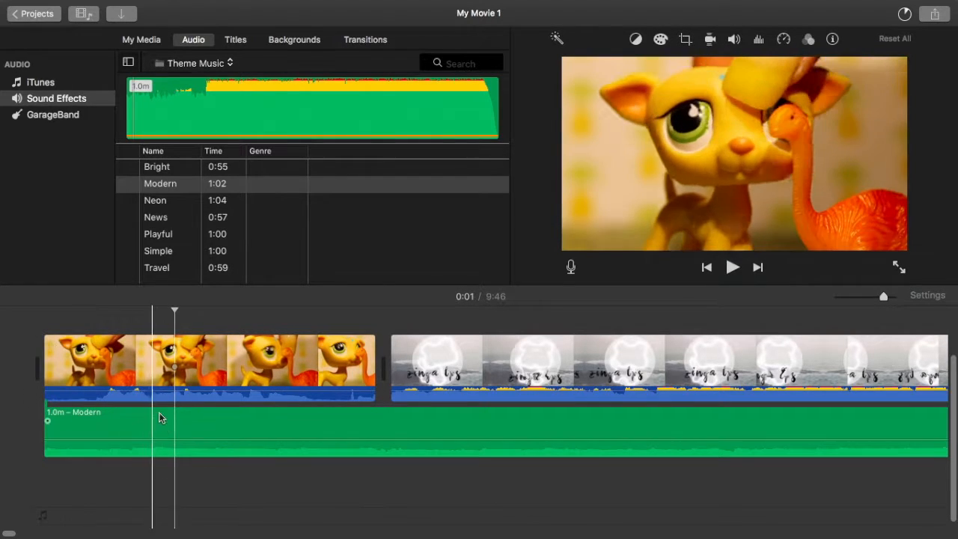
left_click_drag(164, 439, 165, 442)
key("space")
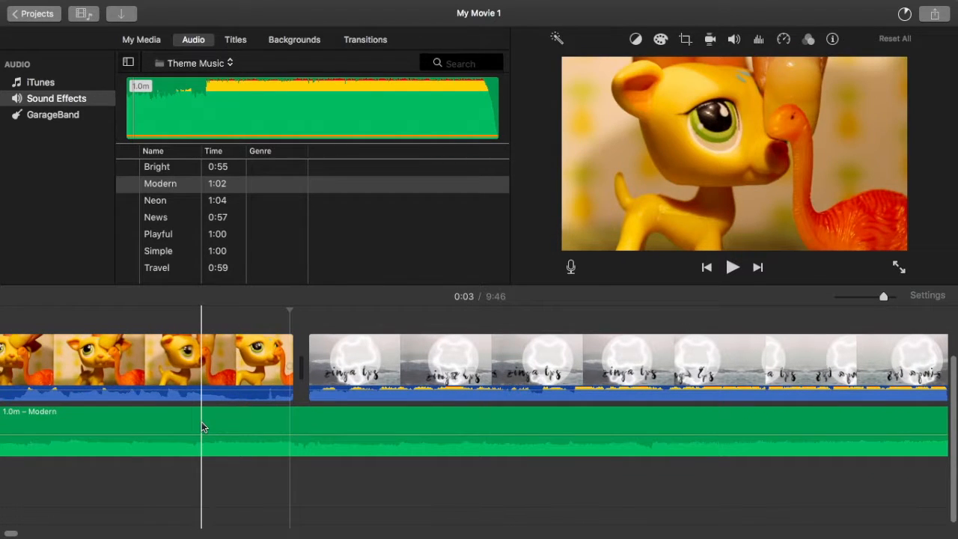
key("Delete")
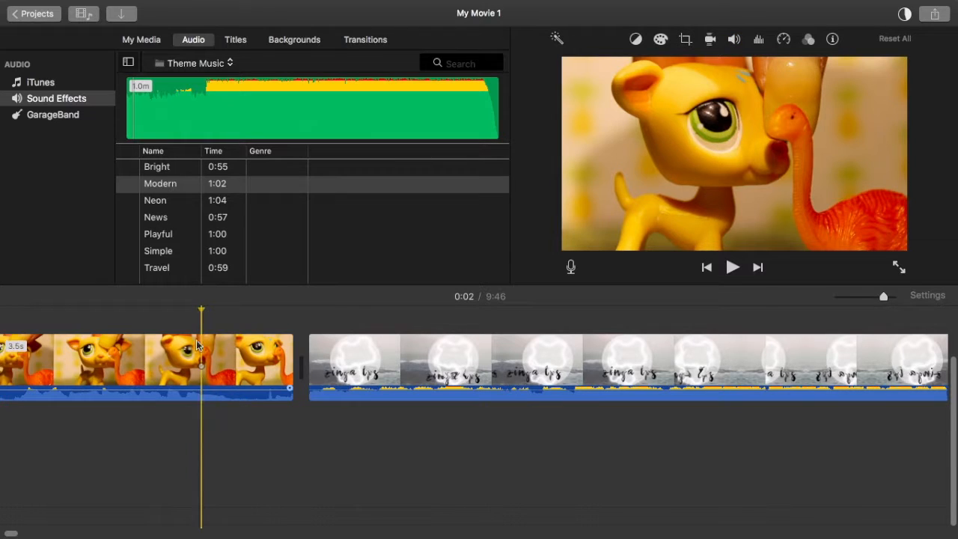
Step: Preview the "Simple" theme track, place it under the start of the movie with its volume lowered, and play it back
left_click(128, 253)
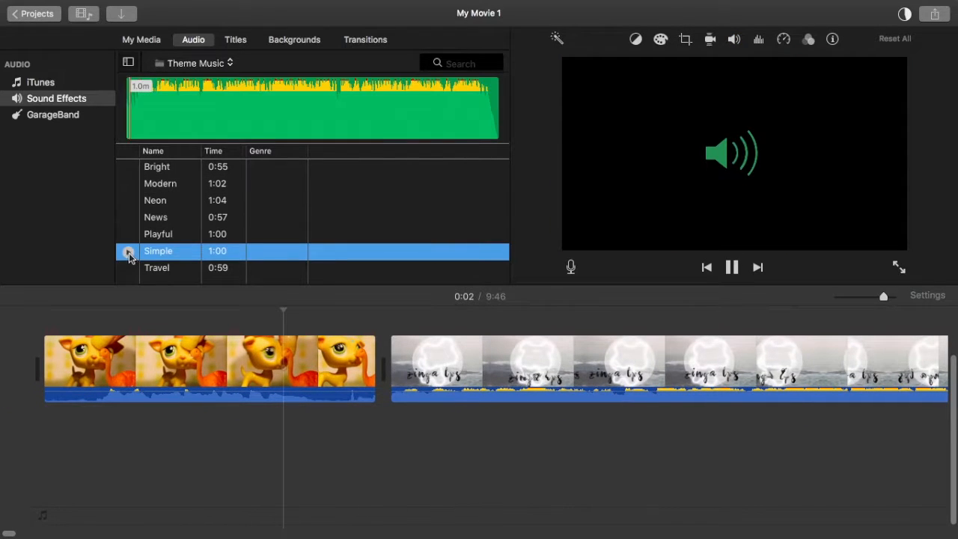
left_click_drag(256, 315, 105, 436)
key("space")
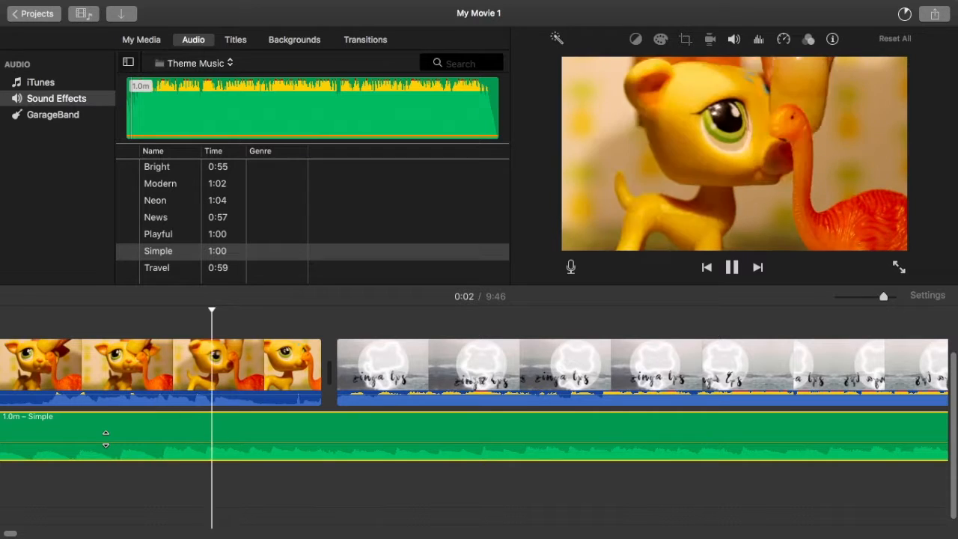
key("space")
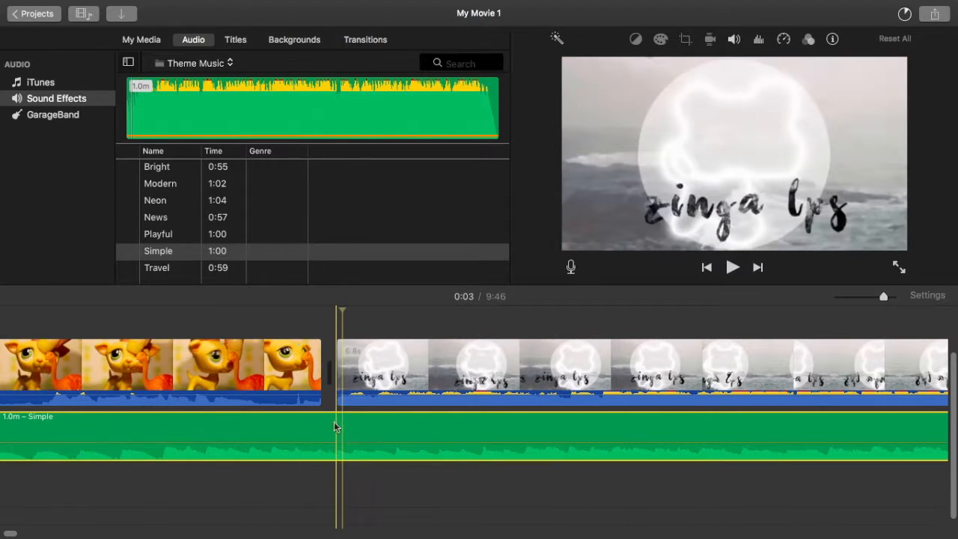
Step: Split the "Simple" track where the opening clip ends and move the remainder past the "zinga lps" intro clip
right_click(336, 435)
left_click(364, 400)
left_click_drag(357, 417, 823, 451)
scroll(823, 451, "right", 5)
left_click_drag(625, 433, 797, 427)
scroll(797, 426, "right", 10)
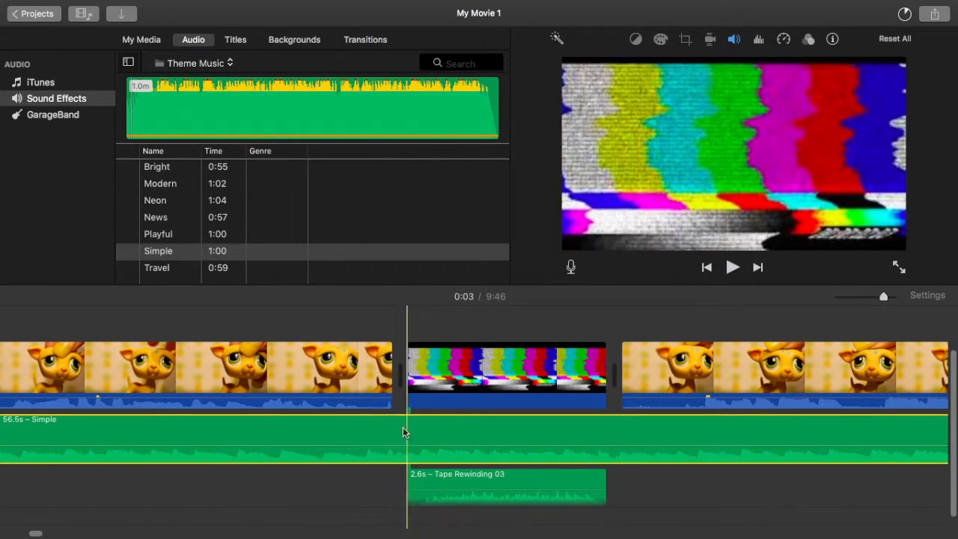
Step: Split the "Simple" track at the start of the colour-bar clip and move the remainder under the clip that follows it
right_click(402, 427)
left_click(442, 399)
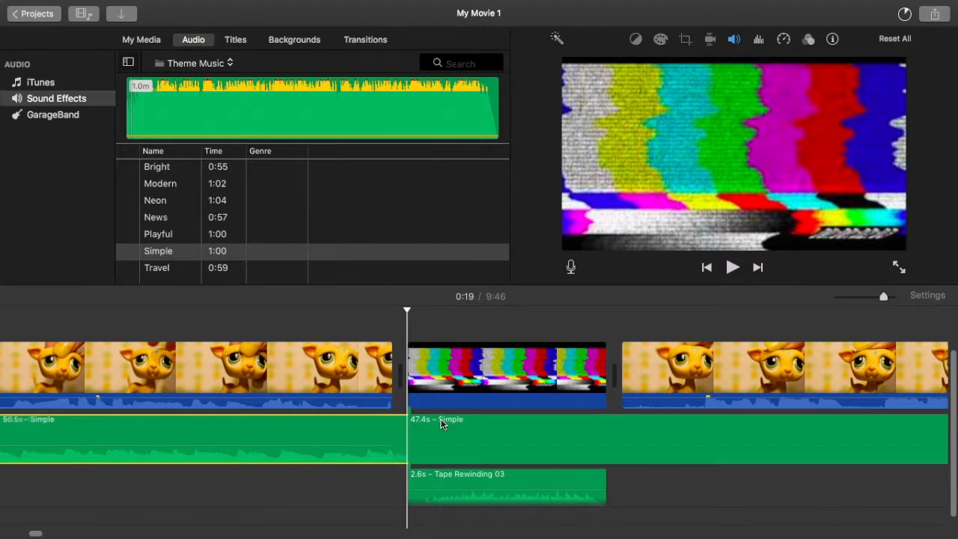
left_click_drag(482, 423, 659, 418)
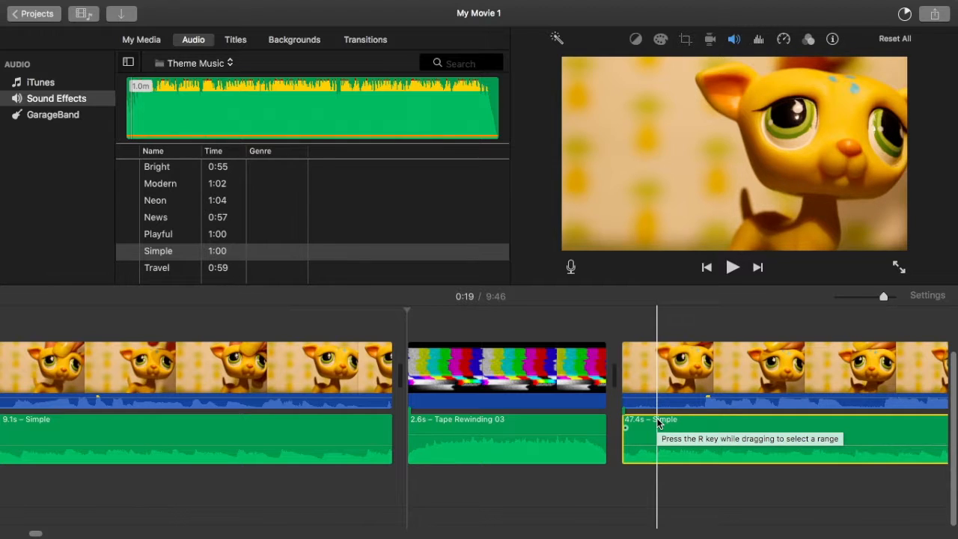
Step: Trim the fading end off the last "Simple" segment so that it lasts 45.8 s
scroll(657, 424, "right", 10)
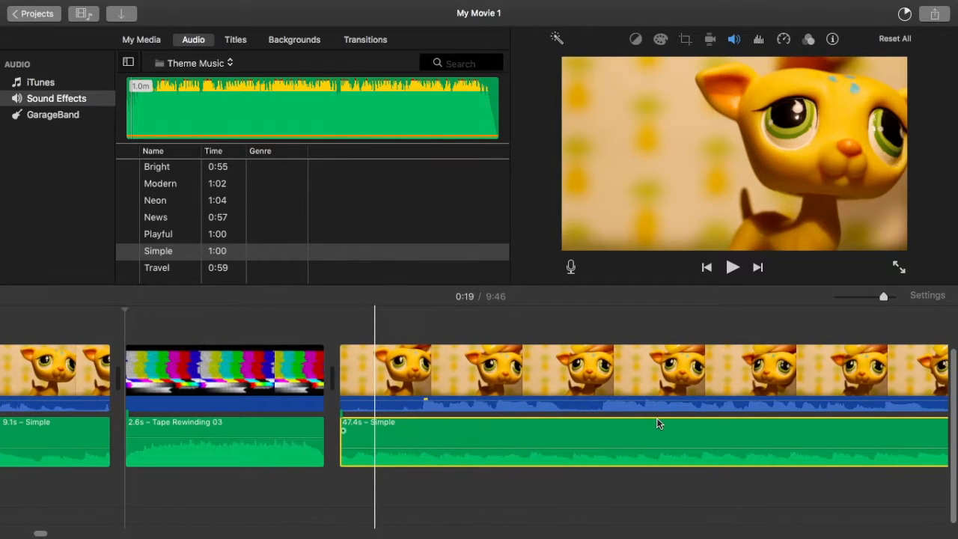
scroll(658, 424, "right", 10)
scroll(657, 423, "right", 10)
scroll(657, 423, "right", 10)
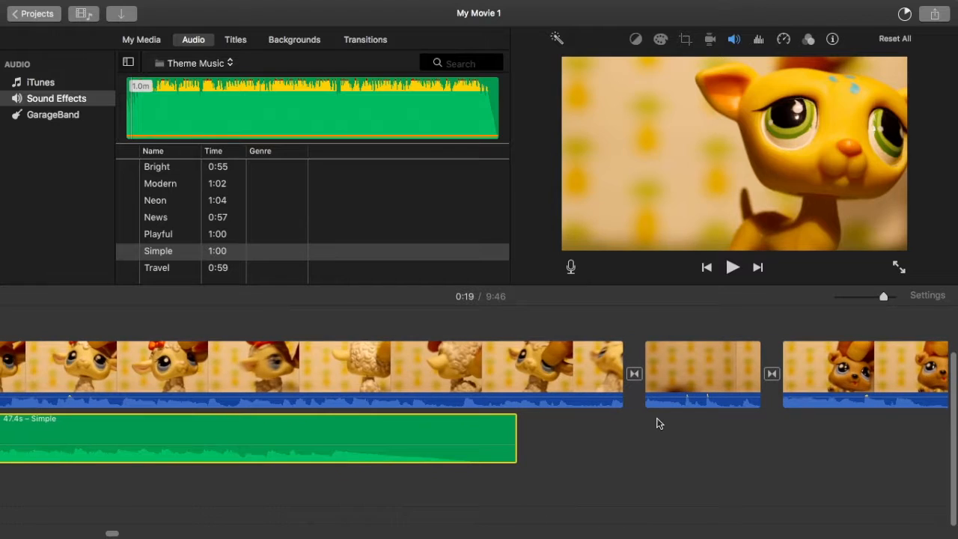
left_click_drag(514, 423, 370, 424)
Step: Add another copy of the "Simple" theme track directly after the trimmed segment and lower its volume to 10%
left_click(229, 254)
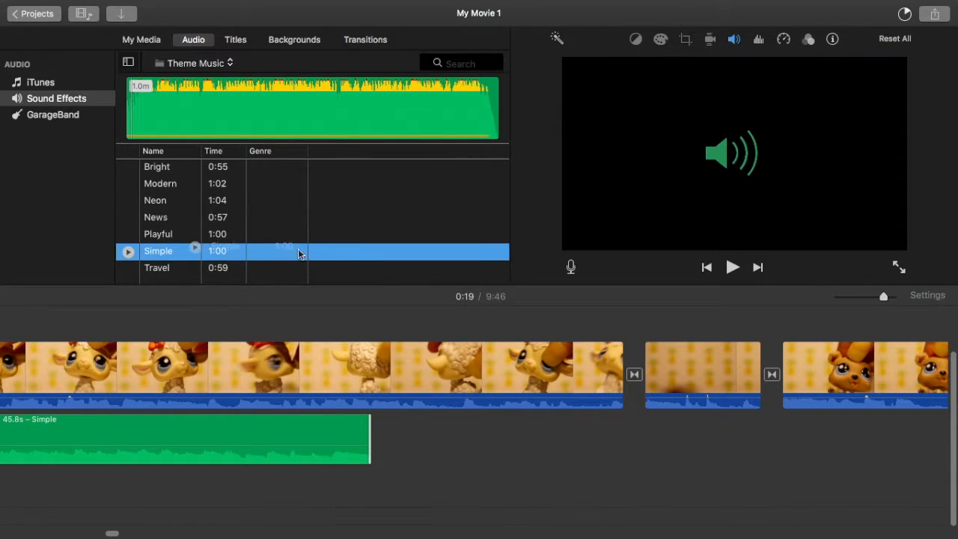
left_click_drag(341, 247, 387, 443)
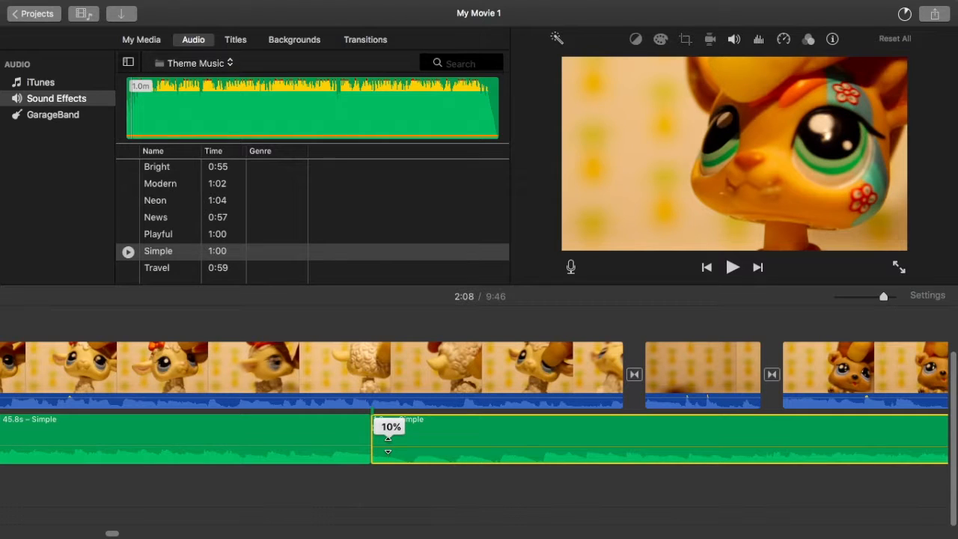
left_click_drag(388, 443, 387, 443)
Step: Trim the fading end off the newly added "Simple" track so that it lasts 58.7 s
scroll(387, 443, "right", 10)
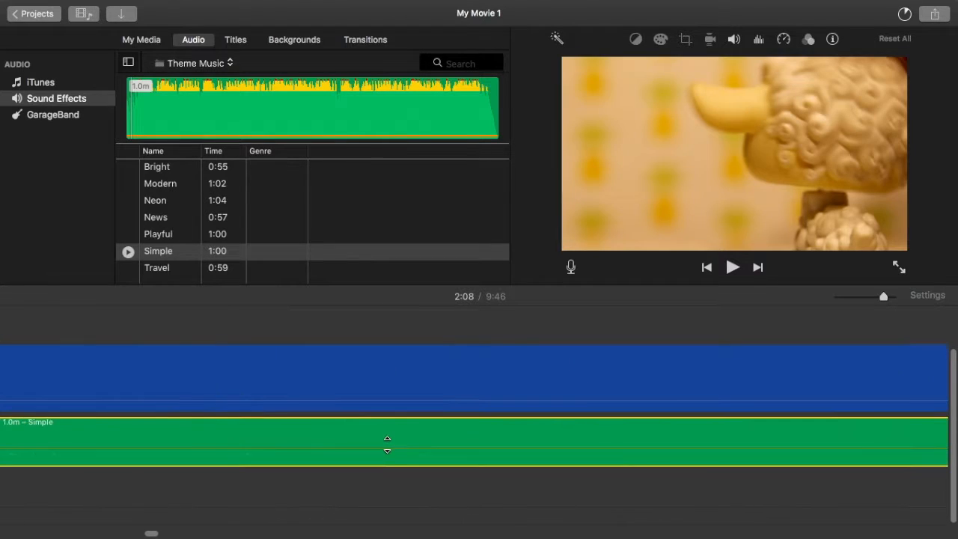
scroll(387, 448, "left", 5)
scroll(387, 449, "up", 2)
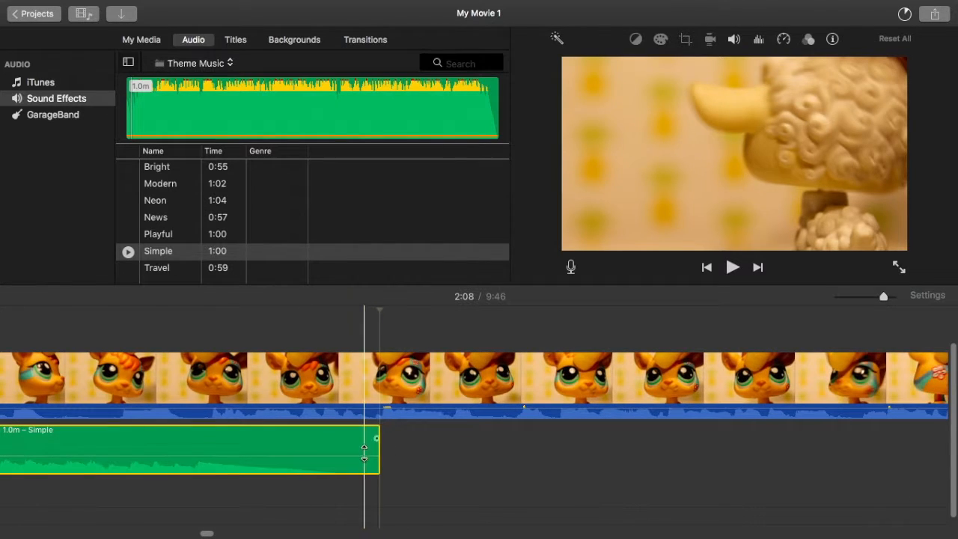
left_click_drag(376, 449, 209, 443)
Step: Paste copies of the 58.7 s "Simple" track one after another from its end until the music reaches the outro
left_click(252, 427)
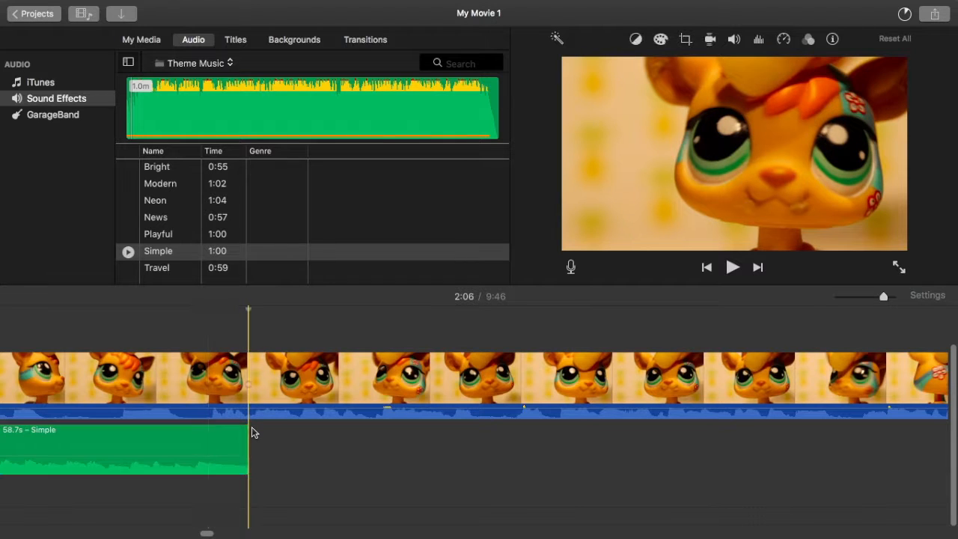
key("super+v")
key("super+v")
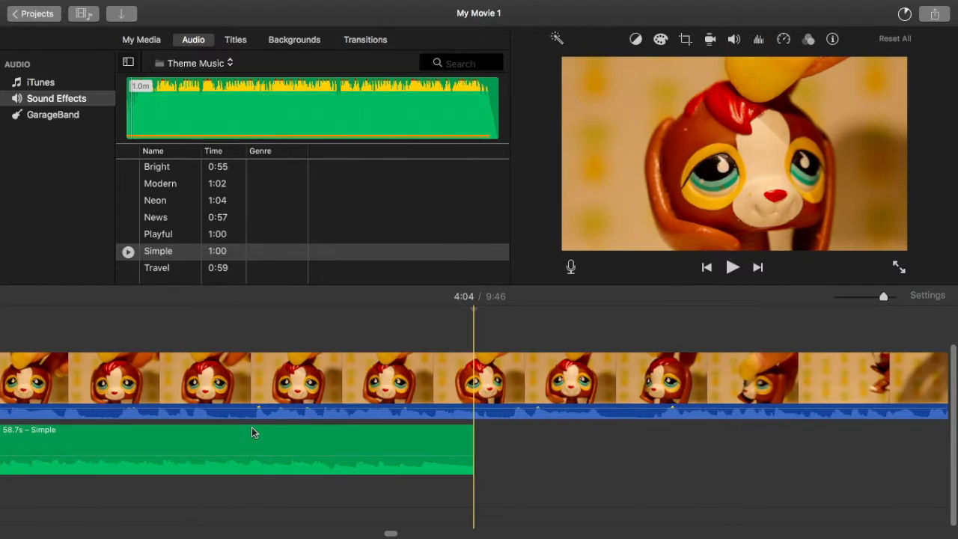
key("super+v")
key("super+v")
key("super+v")
key("super+v")
key("super+v")
key("super+v")
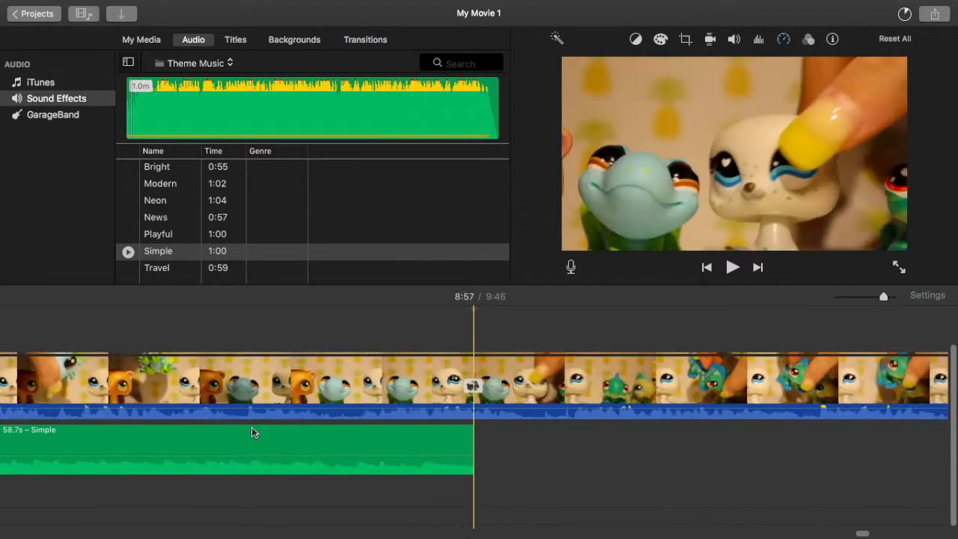
Step: Split the last "Simple" copy just before the outro clip and delete the part that runs under the outro
scroll(251, 426, "left", 15)
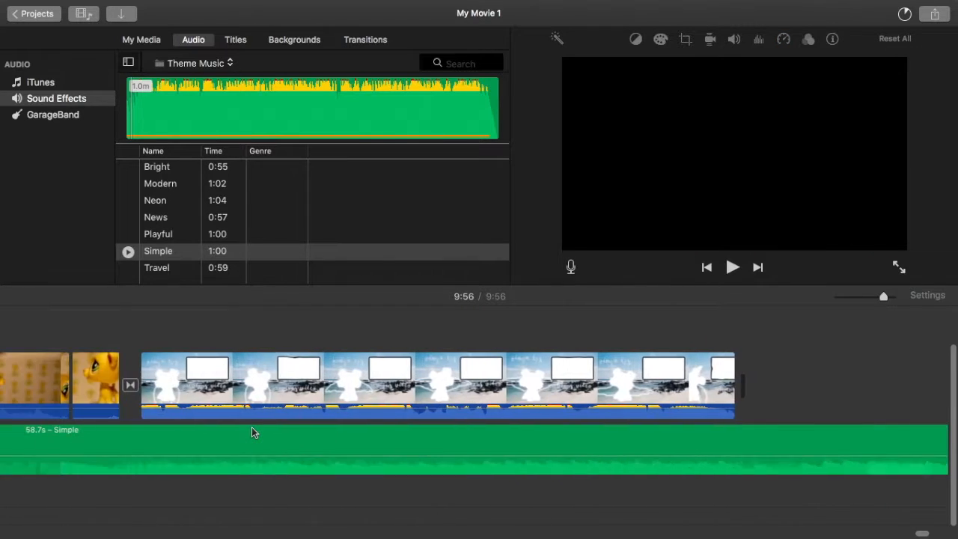
left_click(381, 433)
right_click(382, 432)
left_click(430, 401)
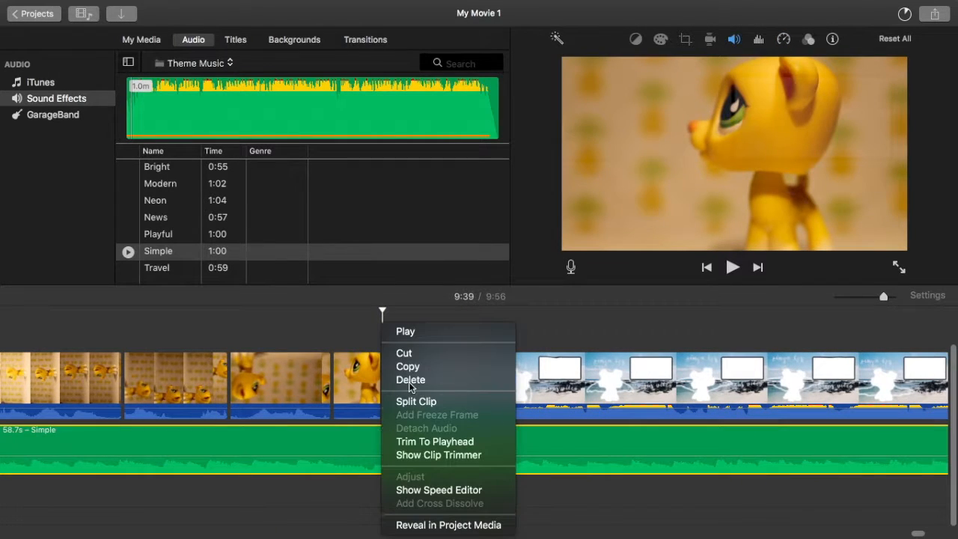
left_click(430, 434)
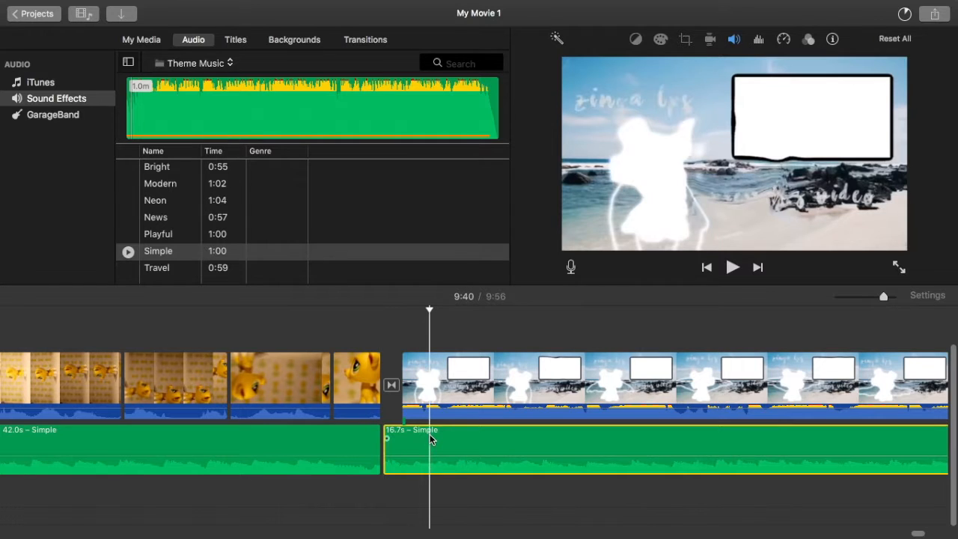
key("Delete")
Step: Trim the first "Simple" segment to 3.5 s so that it ends with the opening clip
scroll(275, 357, "left", 20)
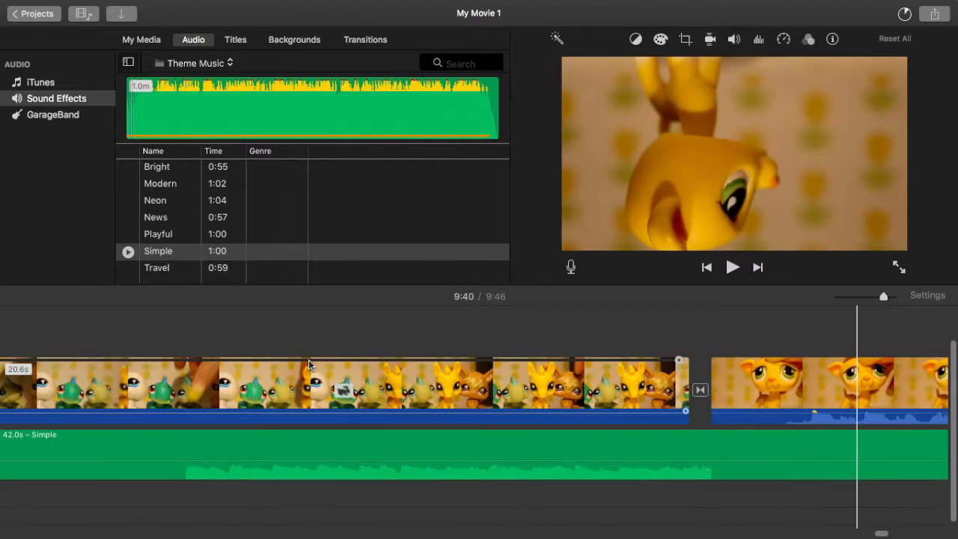
left_click_drag(851, 534, 3, 534)
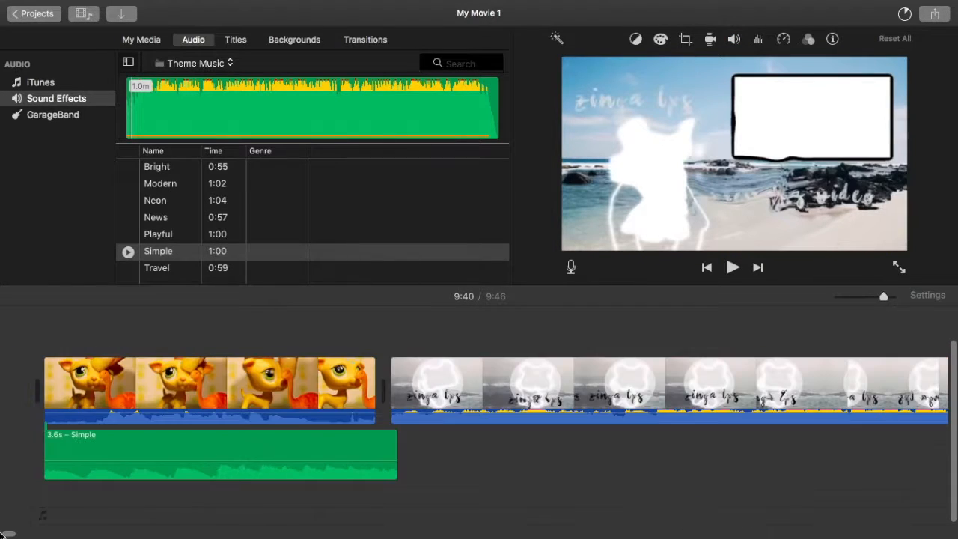
left_click(388, 458)
left_click_drag(386, 455, 375, 454)
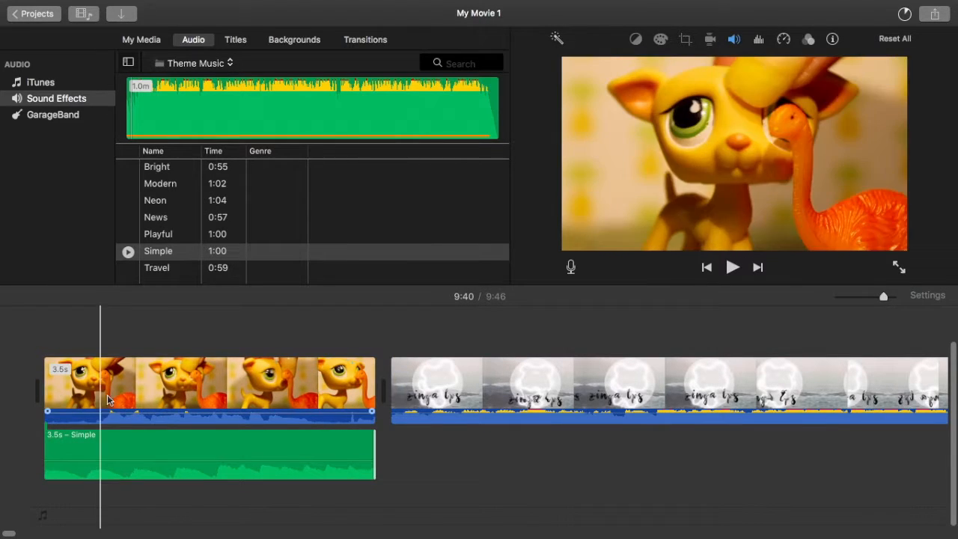
Step: Leave the movie for the projects overview and save it under the name "10 fav"
left_click(59, 13)
key("BackSpace")
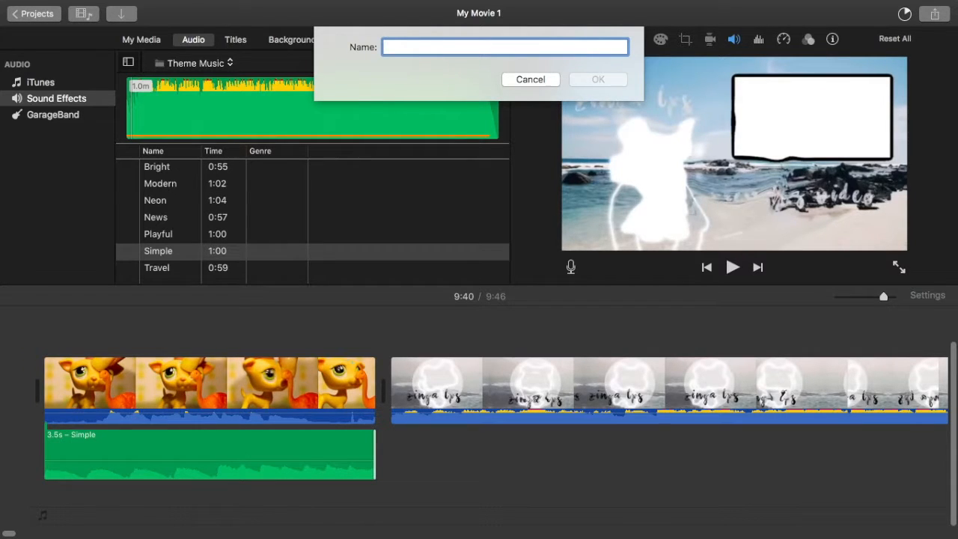
type("10 f")
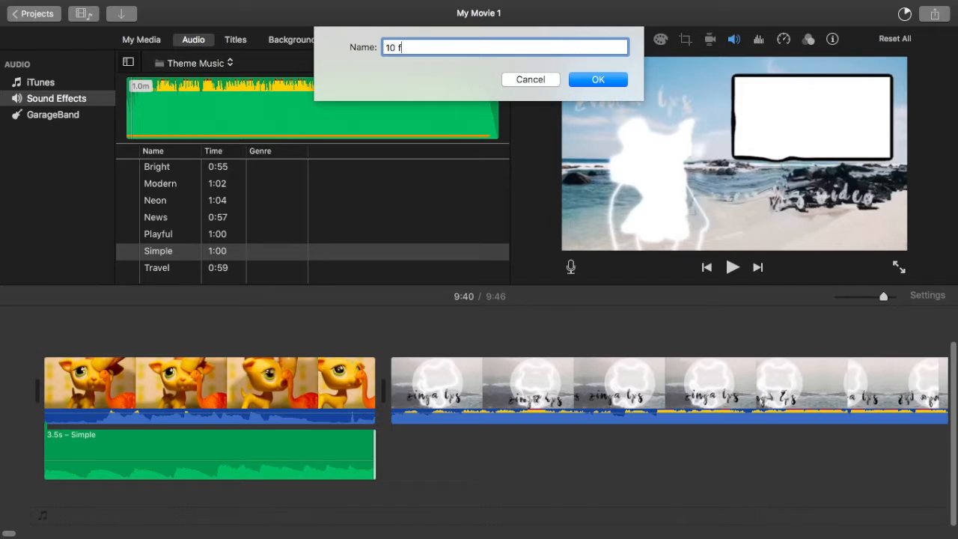
type("av")
key("Return")
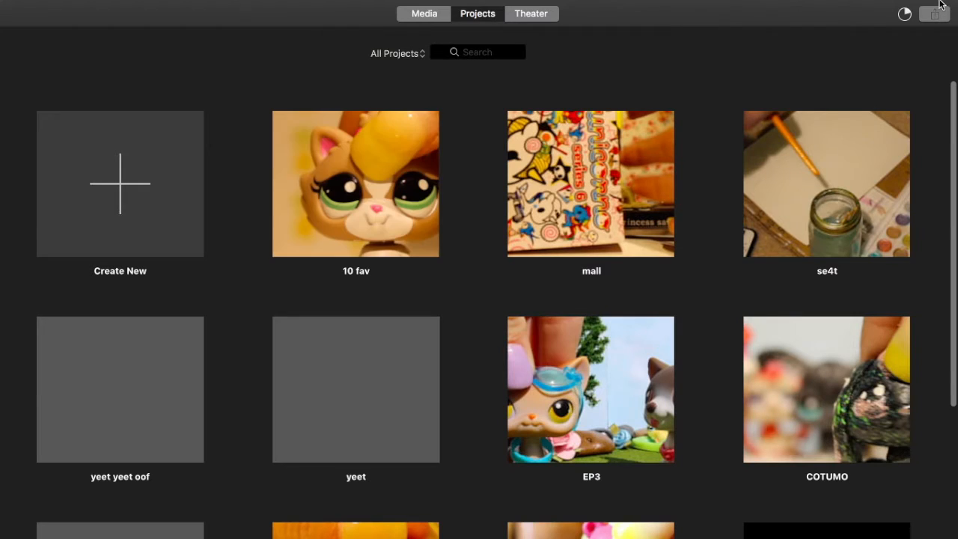